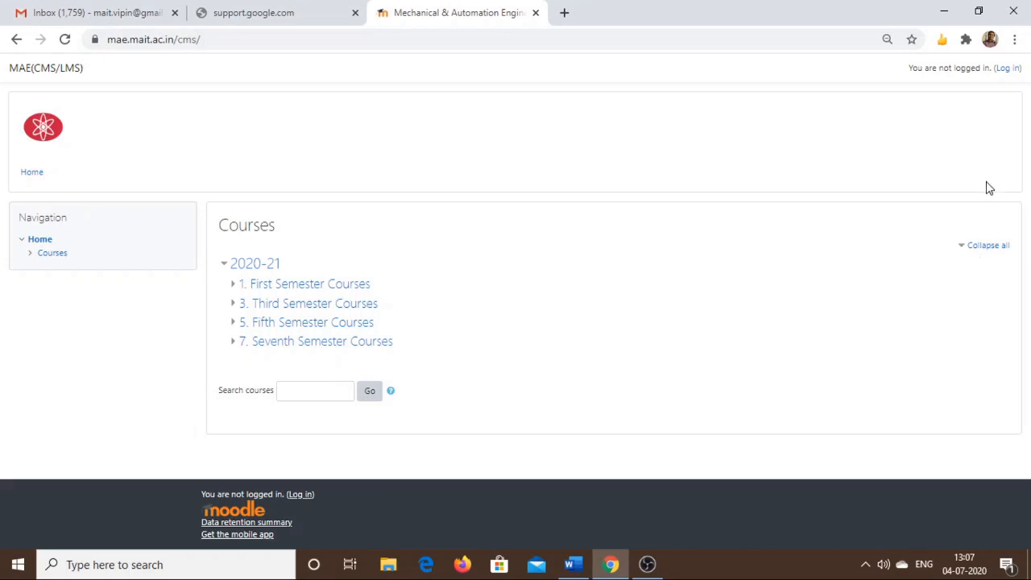
- Log in to the site with the prefilled credentials and open the ETAT455 Advanced Manufacturing Methods Lab course
left_click(1007, 69)
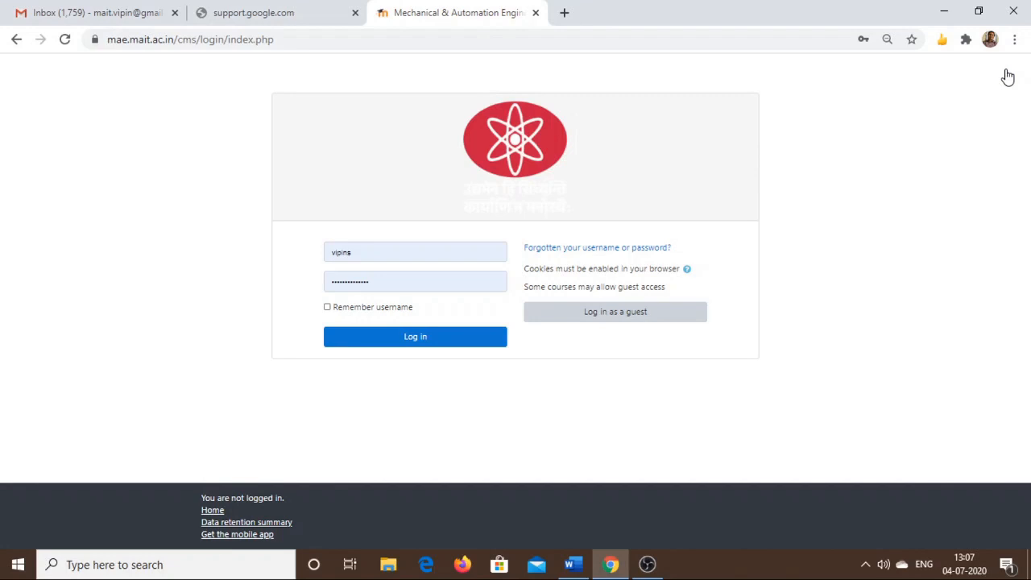
left_click(431, 337)
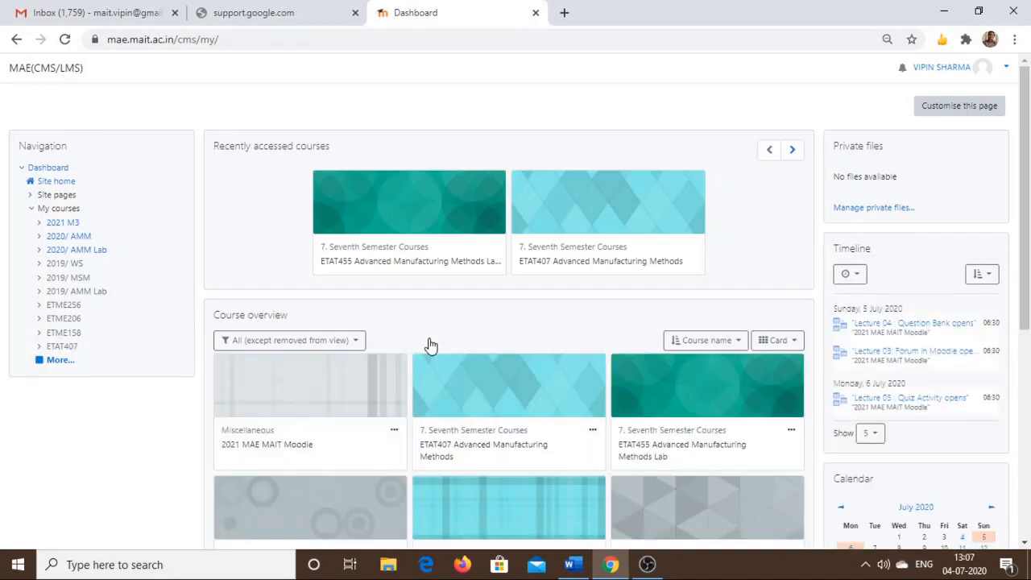
left_click(433, 263)
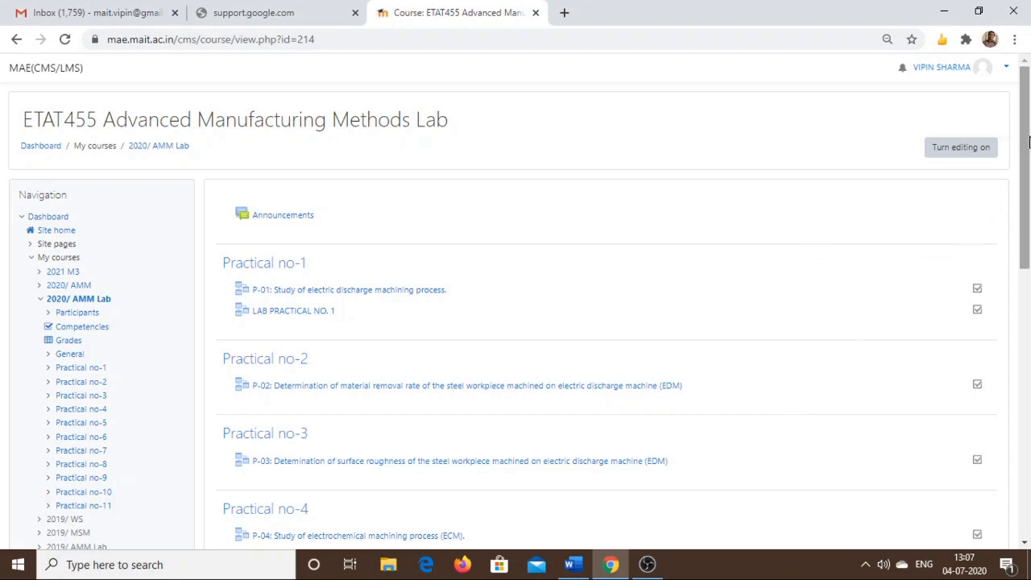
- Turn on editing for the course and add one new topic section after Practical no-11
left_click_drag(1026, 144, 1028, 165)
left_click(971, 152)
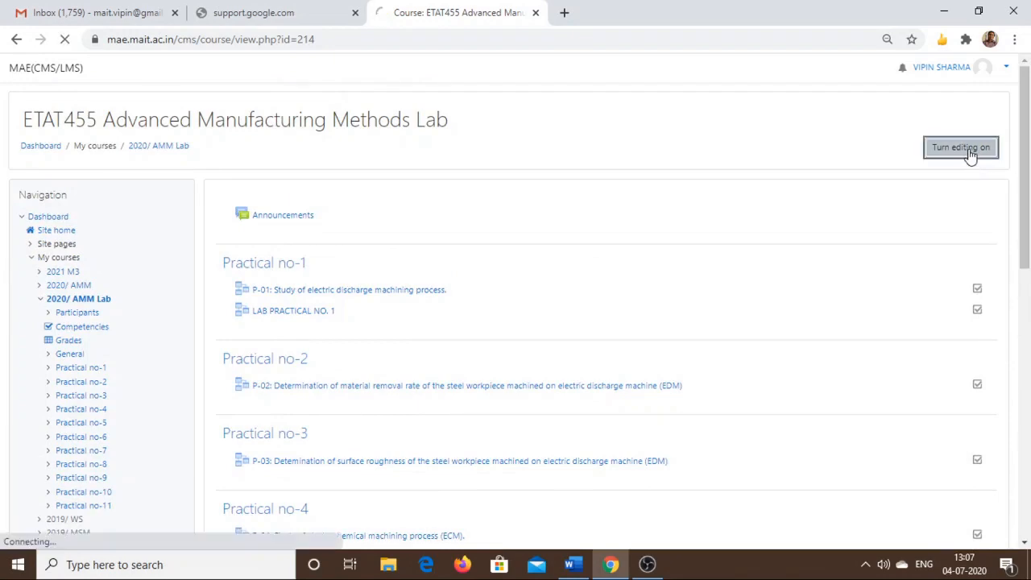
left_click_drag(1029, 131, 1022, 435)
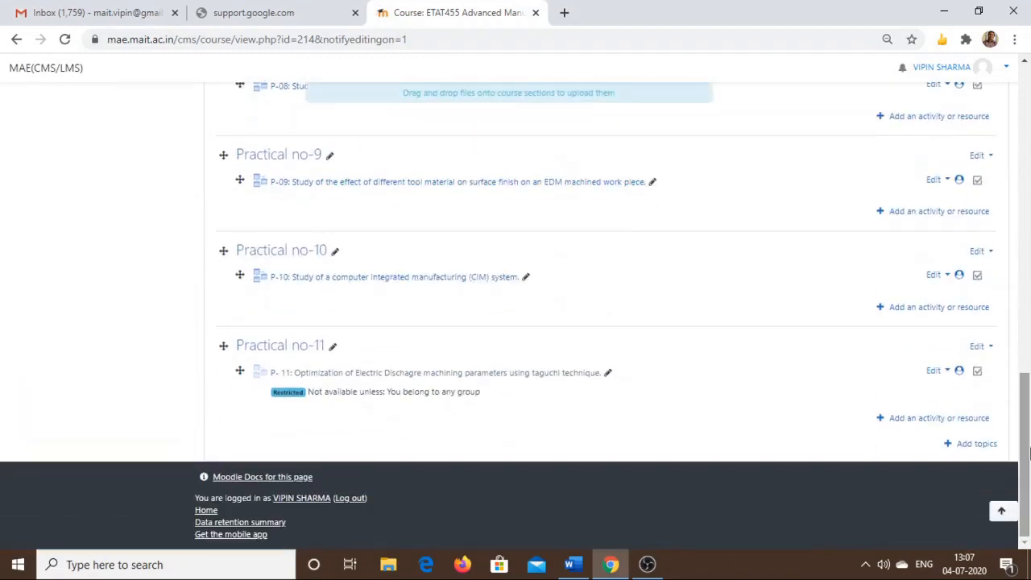
left_click(976, 445)
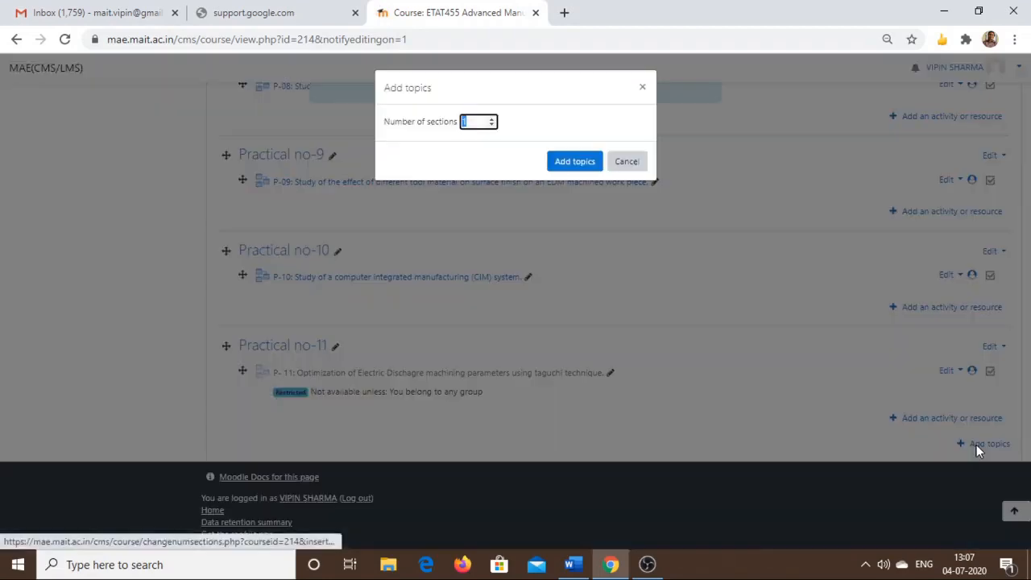
left_click(575, 164)
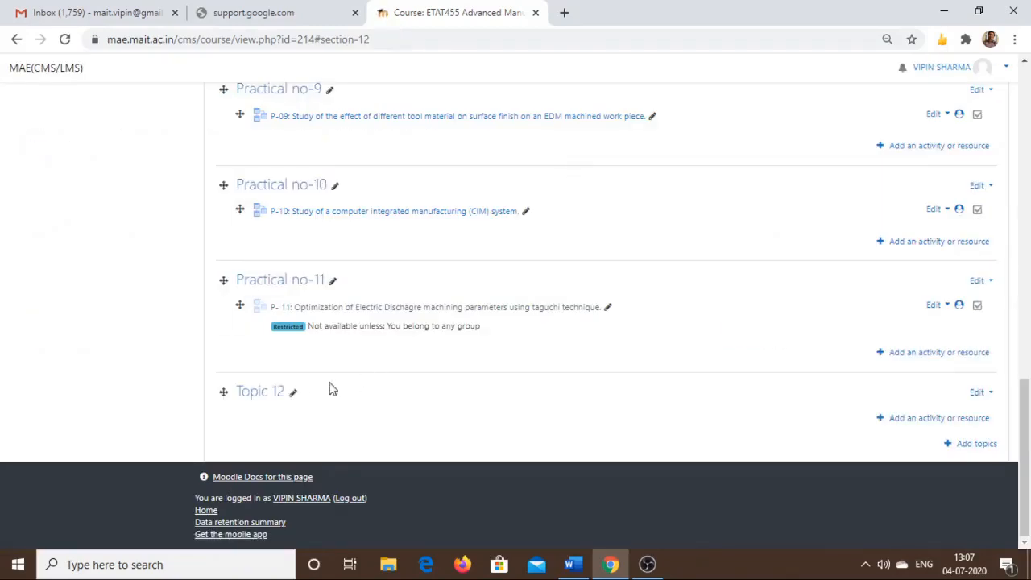
- Rename the new Topic 12 section as "Demo Experiment (Lab Manual)"
left_click(294, 393)
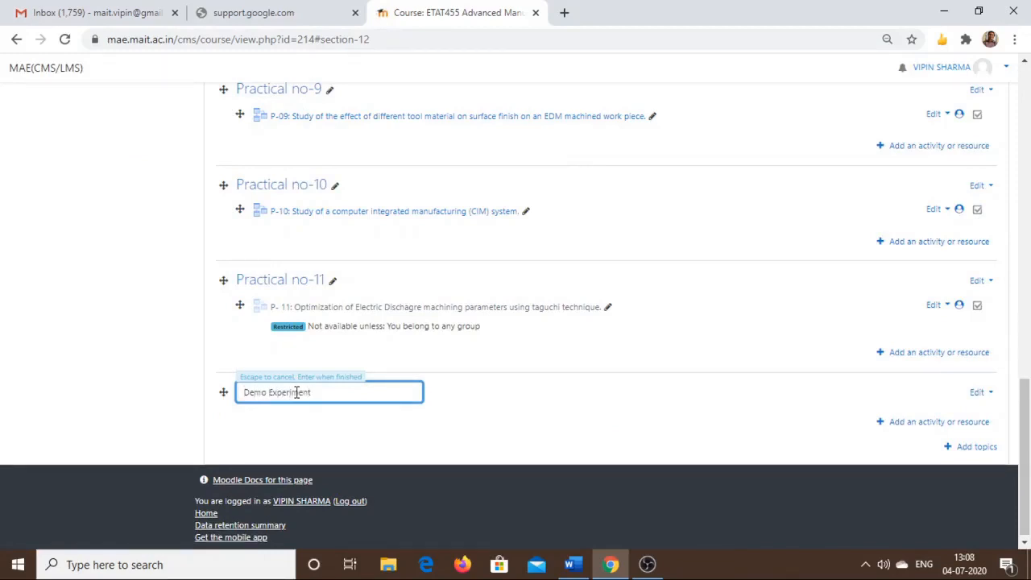
key("Return")
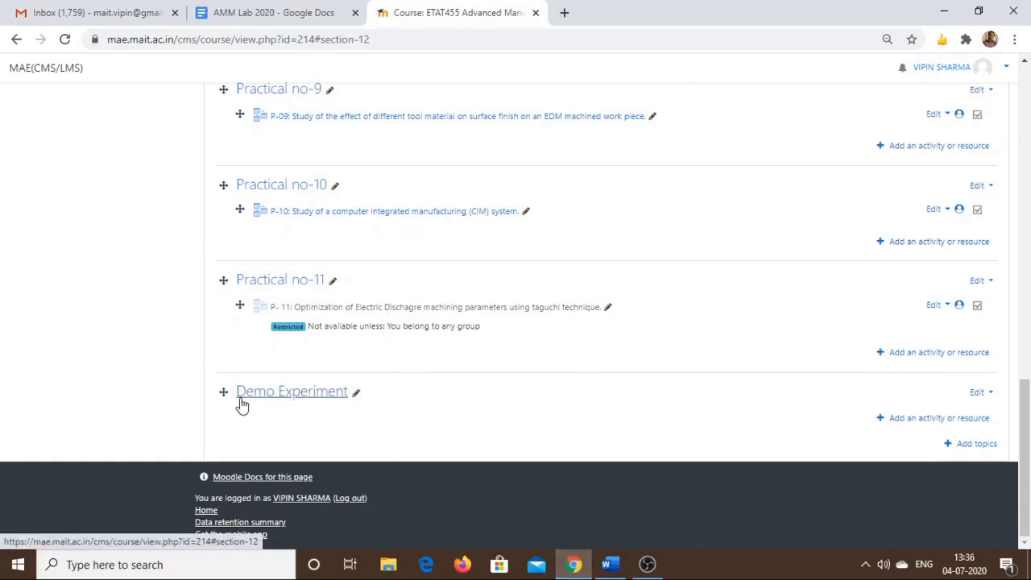
left_click(355, 393)
left_click(357, 392)
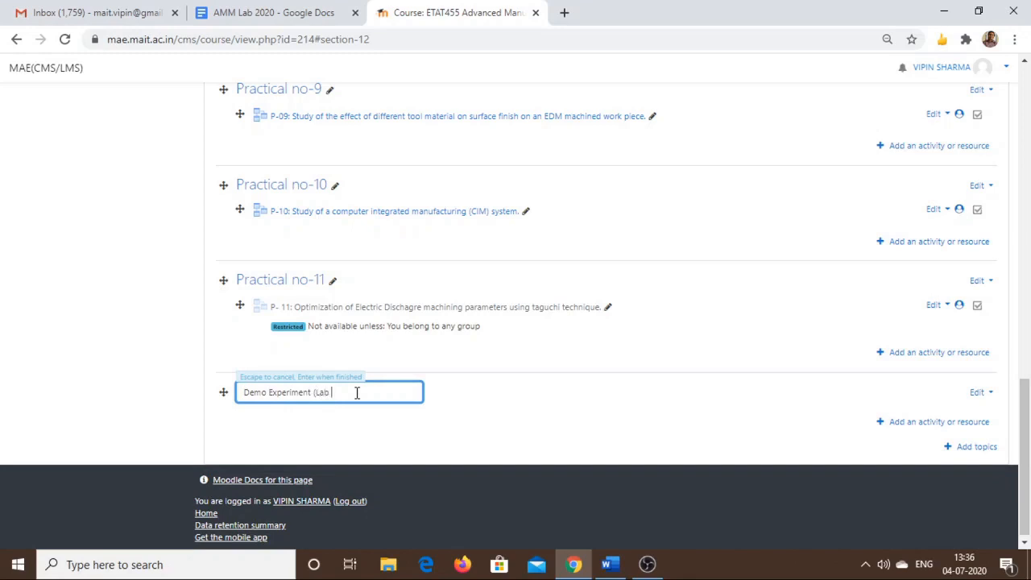
type("(Lab Manua")
type("l)")
key("Return")
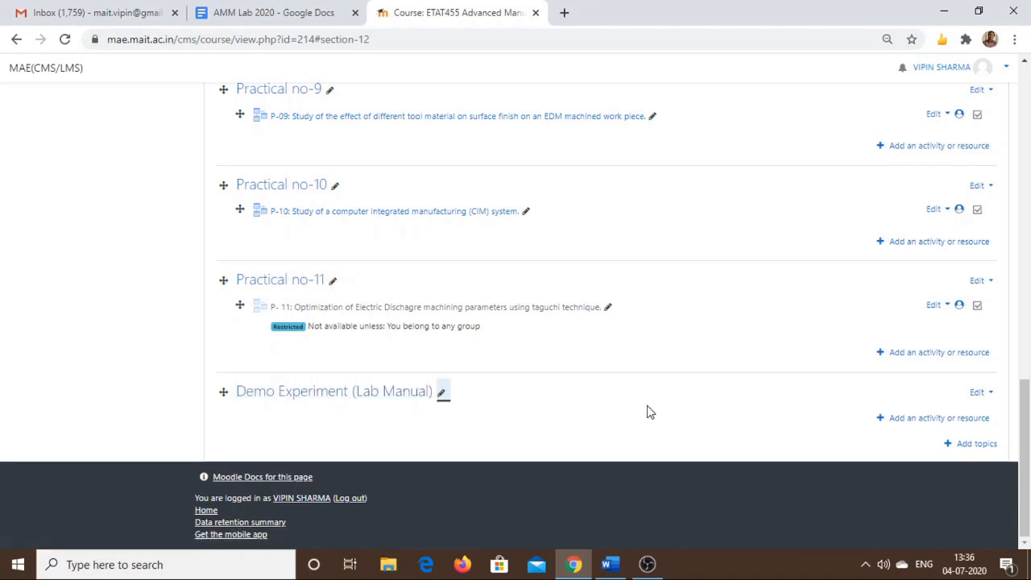
- Add a Lesson activity to the Demo Experiment (Lab Manual) section and name it "Experiment No. 1"
left_click(900, 420)
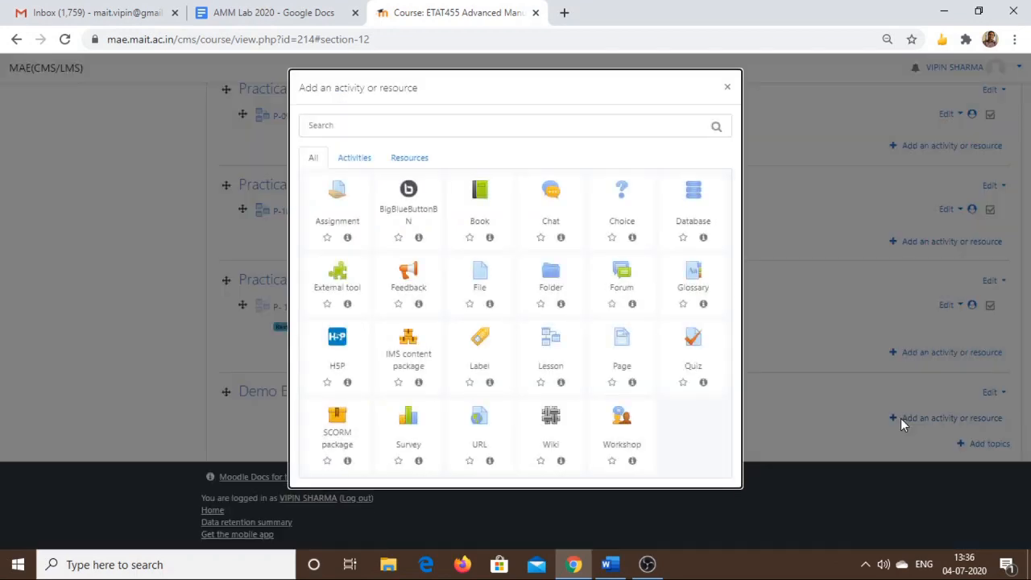
left_click(551, 351)
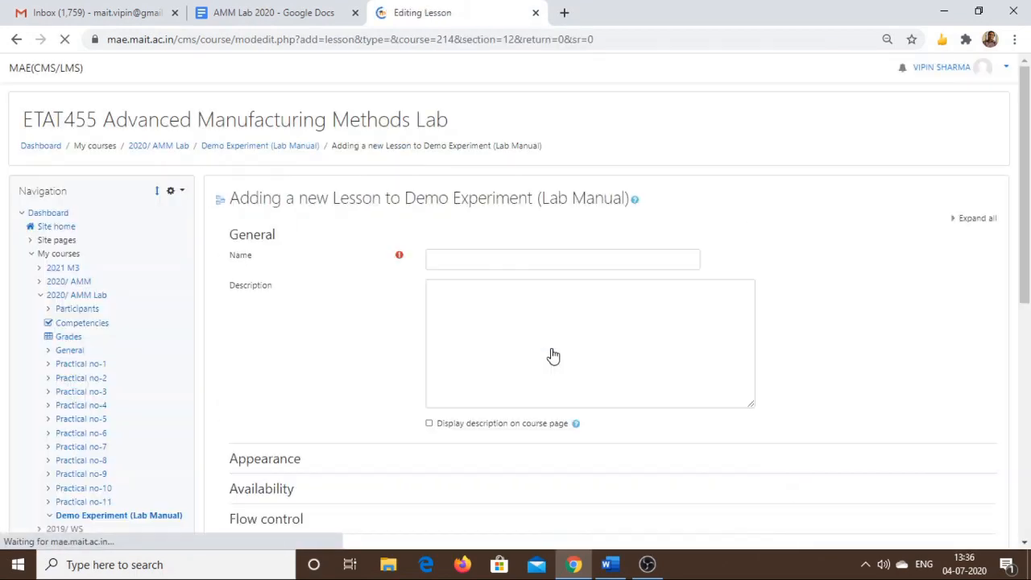
left_click(481, 263)
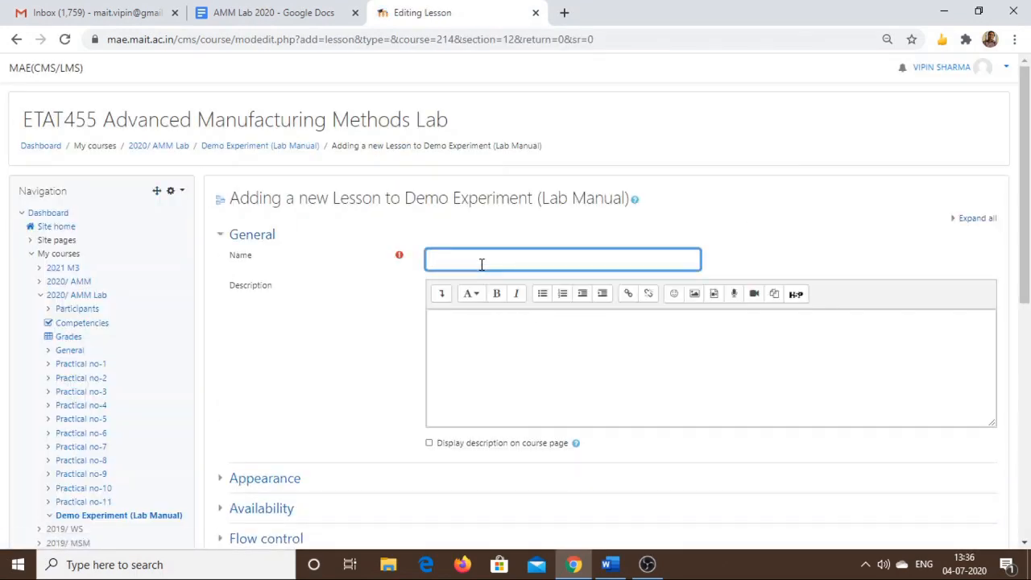
type("Experiment No. 1")
- Copy the aim sentence about Wire EDM process parameters from the AMM LAb Word document into the lesson's description
left_click(484, 331)
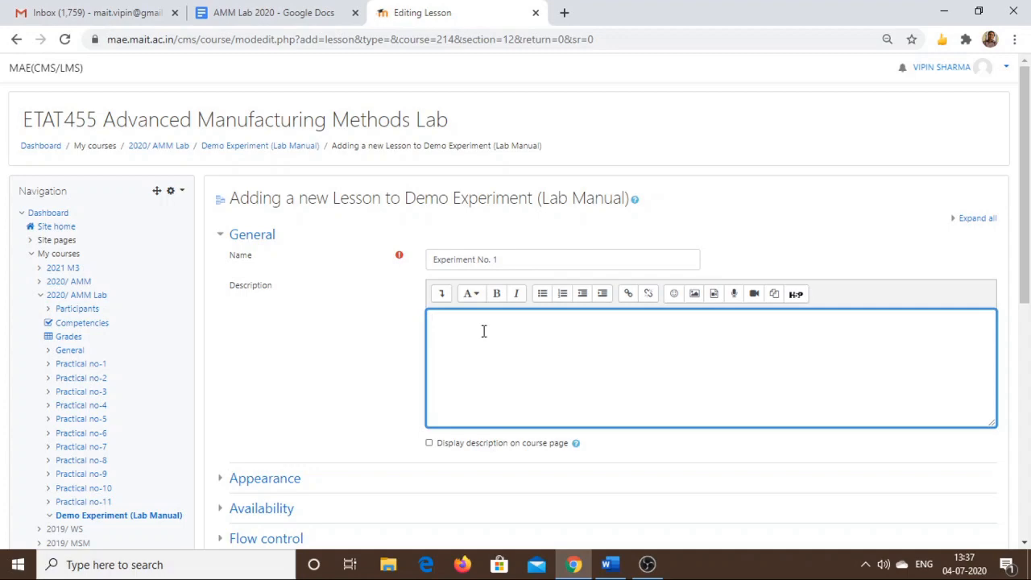
left_click(610, 564)
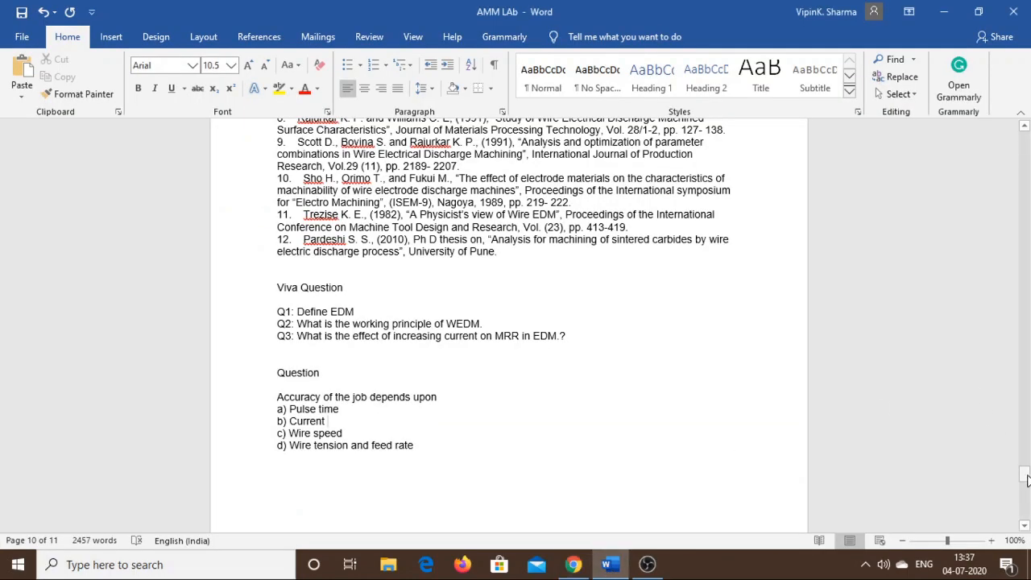
left_click_drag(1024, 476, 1024, 138)
left_click(413, 234)
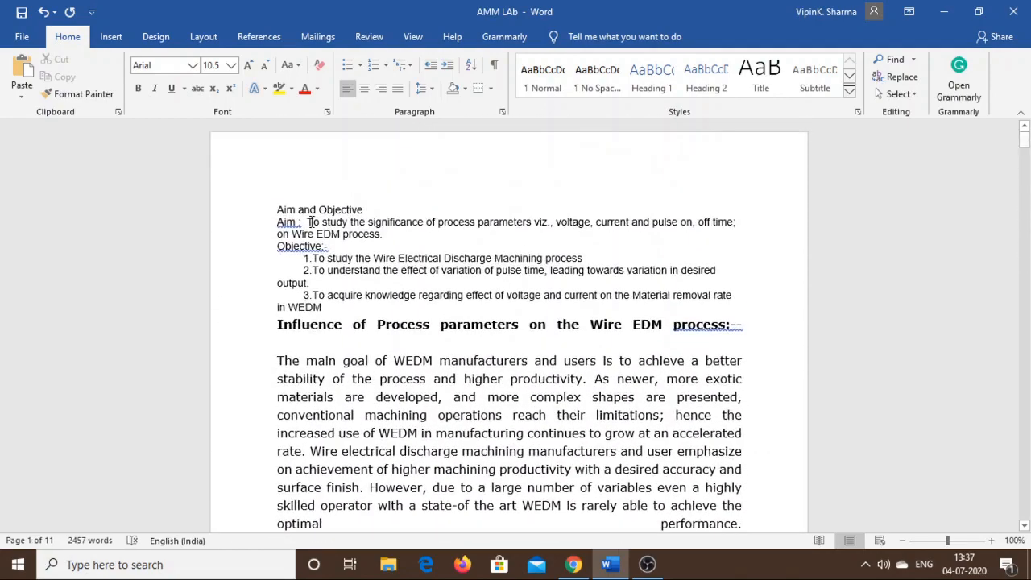
left_click_drag(310, 222, 387, 233)
key("ctrl+c")
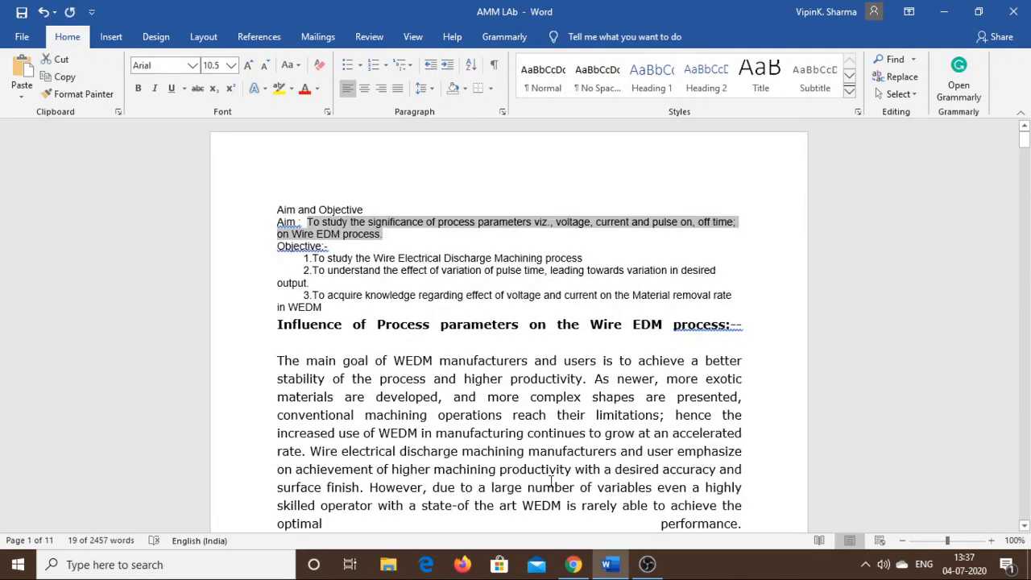
left_click(573, 564)
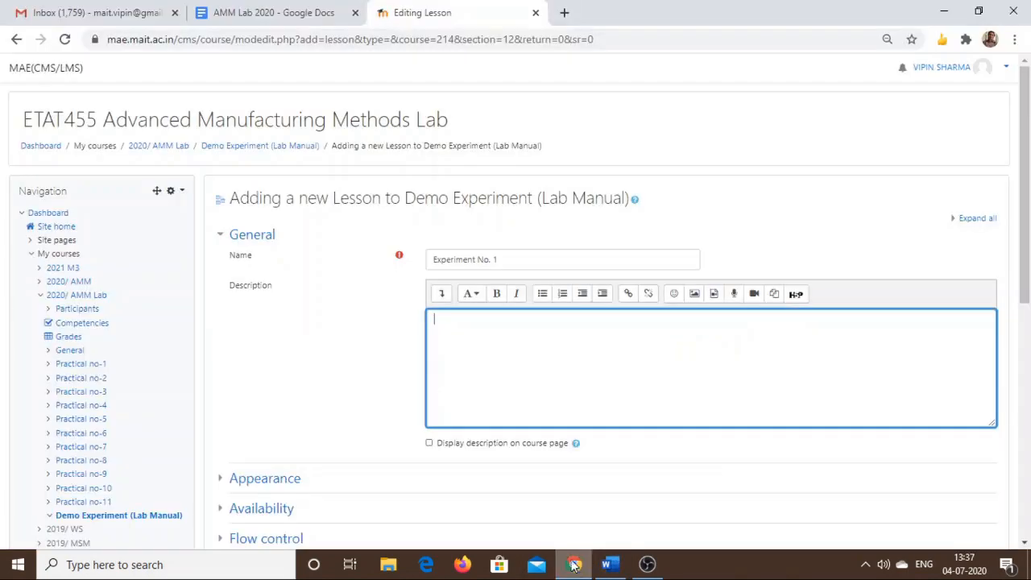
key("ctrl+v")
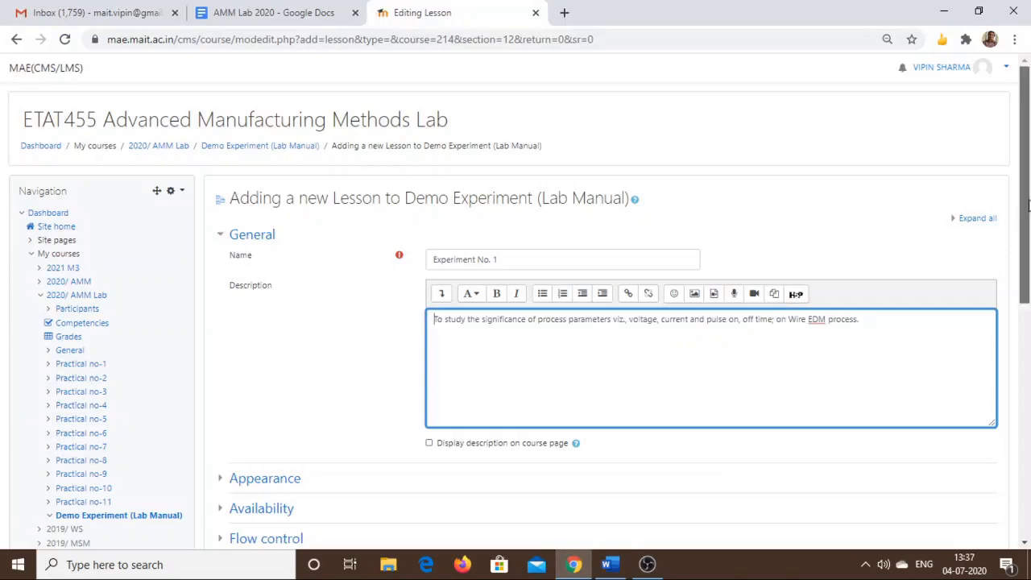
- Enable displaying the description on the course page, then save and display the lesson
scroll(580, 372, "down", 2)
left_click(429, 344)
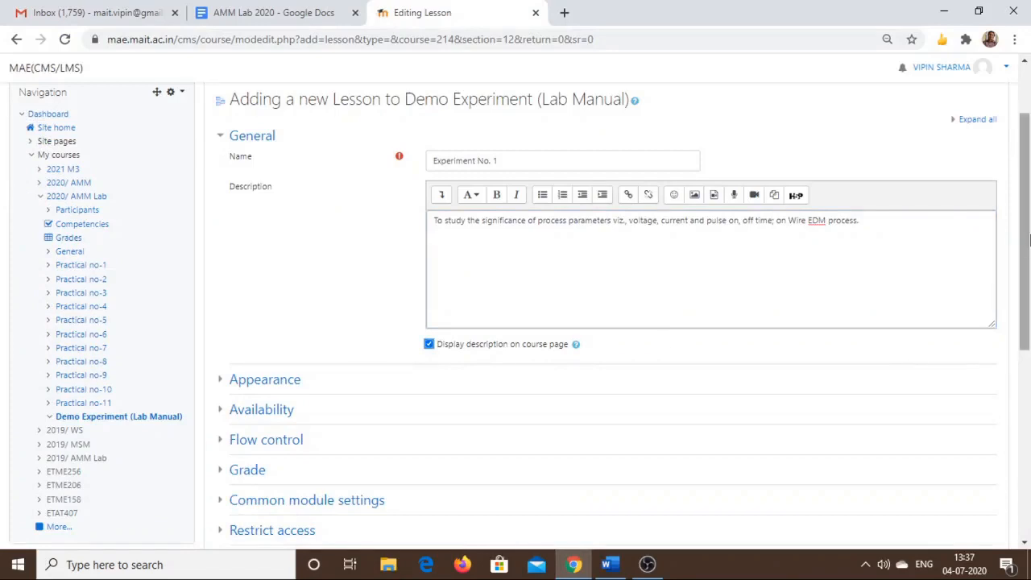
left_click_drag(1029, 239, 1028, 371)
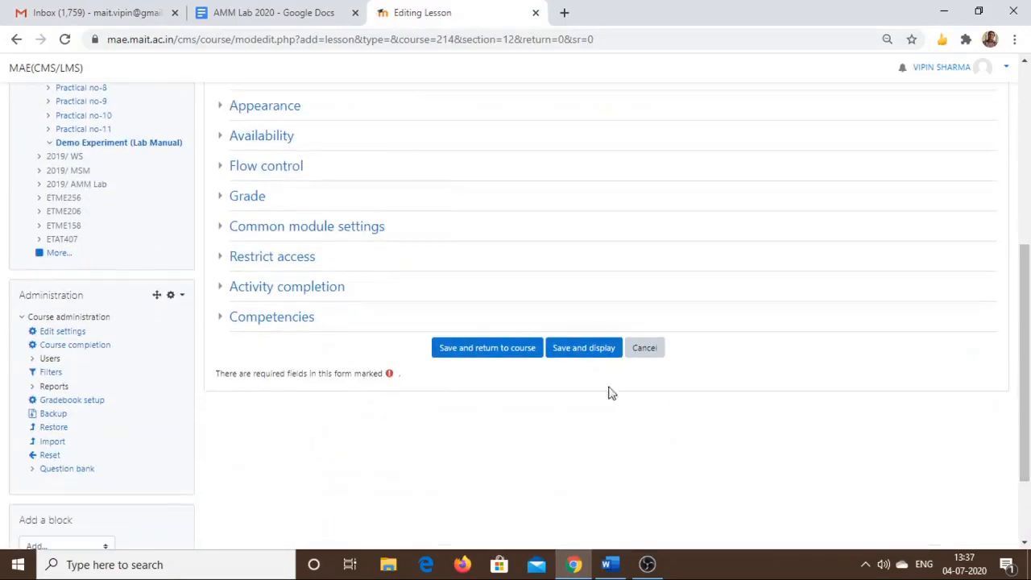
left_click(590, 347)
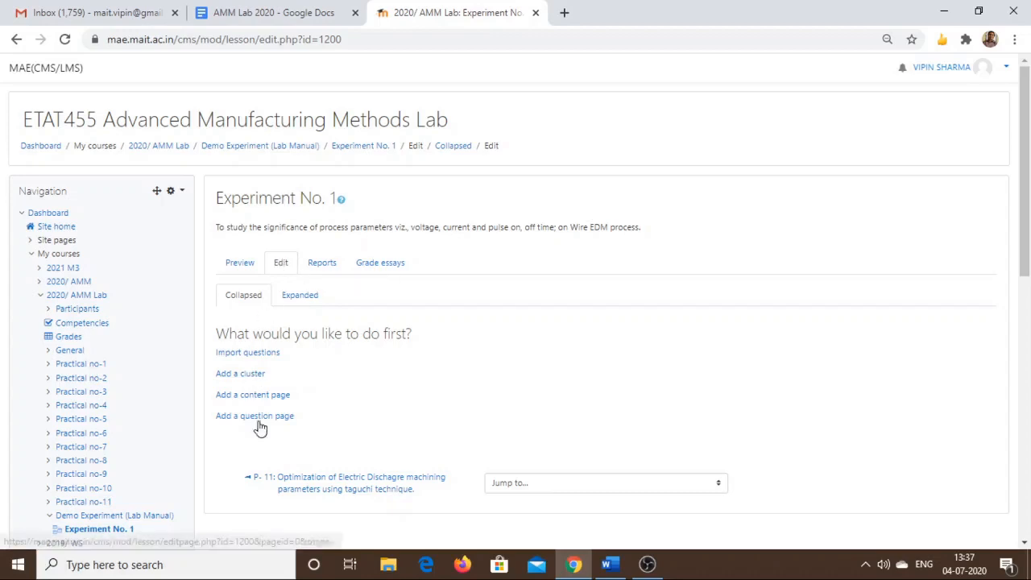
- Start a content page in the lesson with the title "Aim and Objective" and go to its page contents
left_click(260, 396)
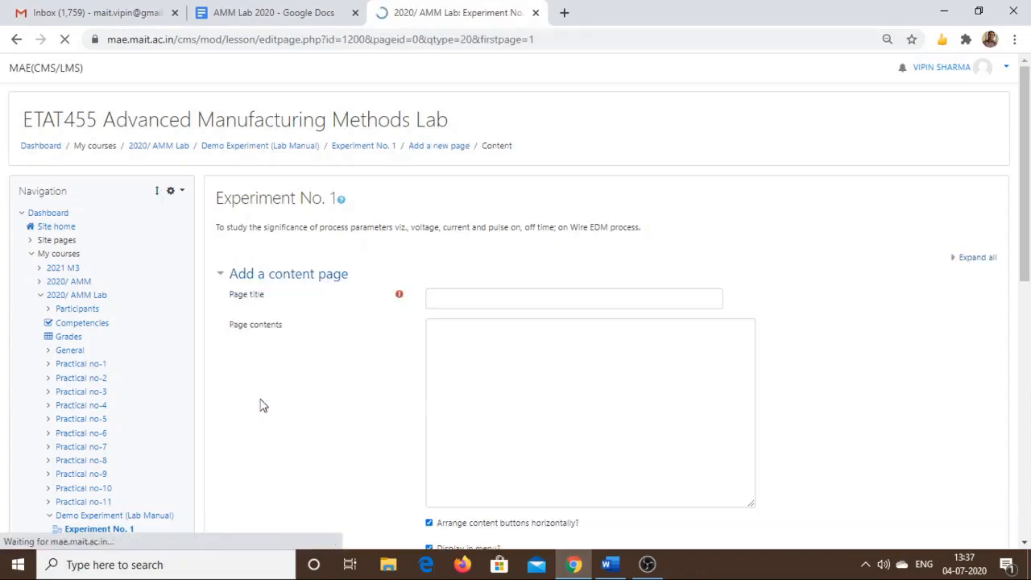
left_click(471, 296)
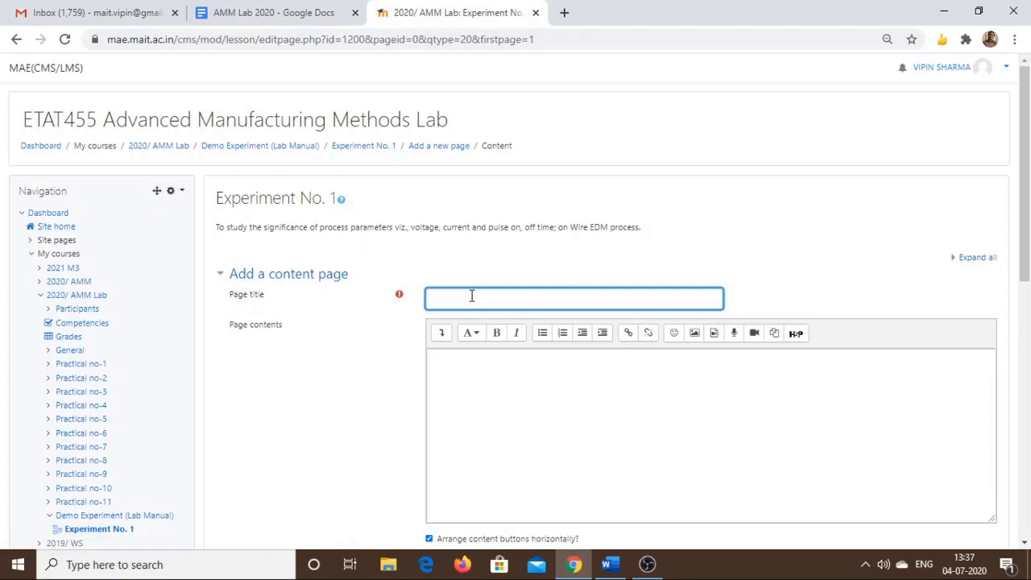
type("Aim and Objective")
left_click(485, 385)
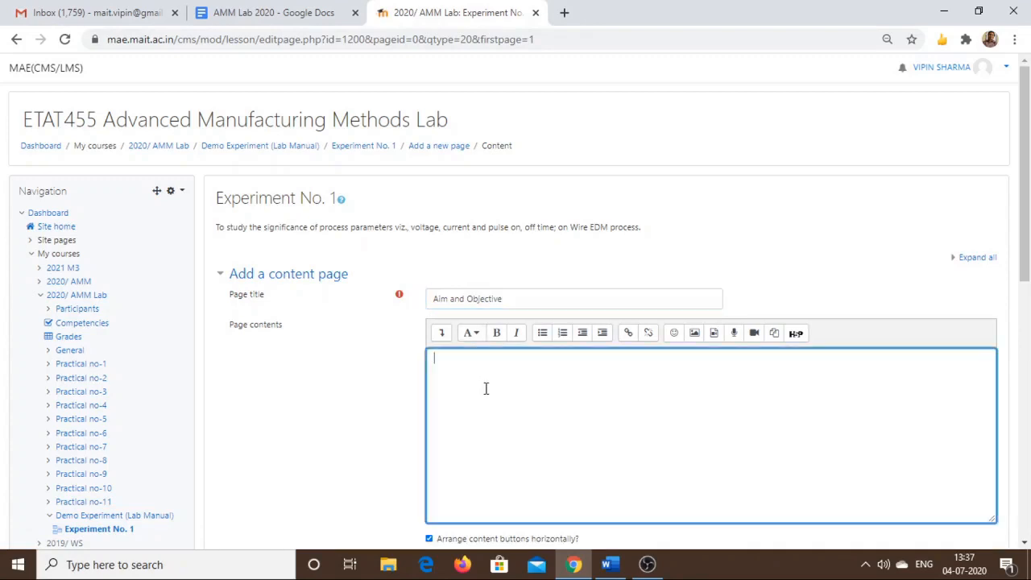
- Switch to the AMM Lab 2020 Google Docs document and review the experiment section headings from Aim and Objective to Question
left_click(291, 5)
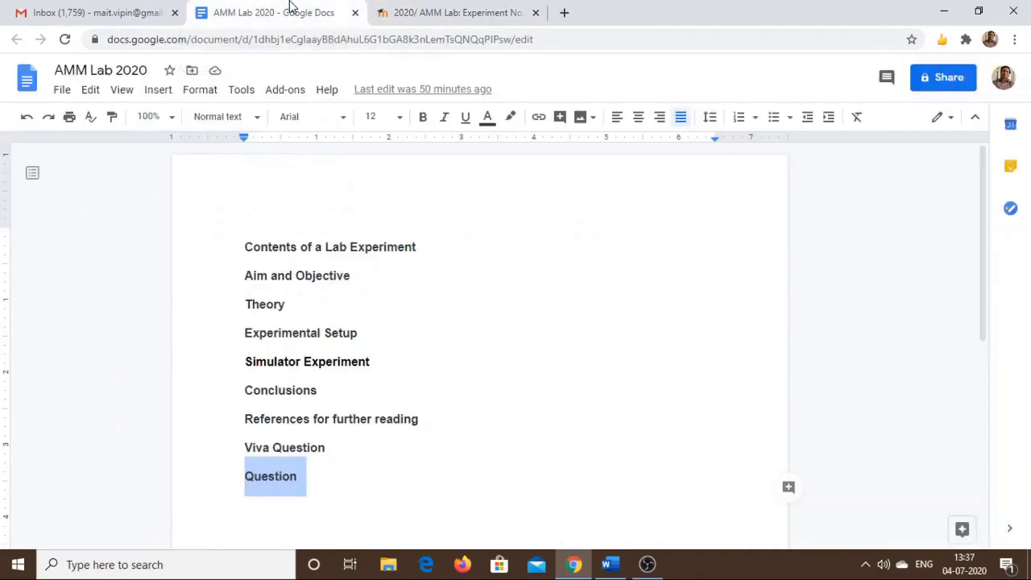
left_click(452, 12)
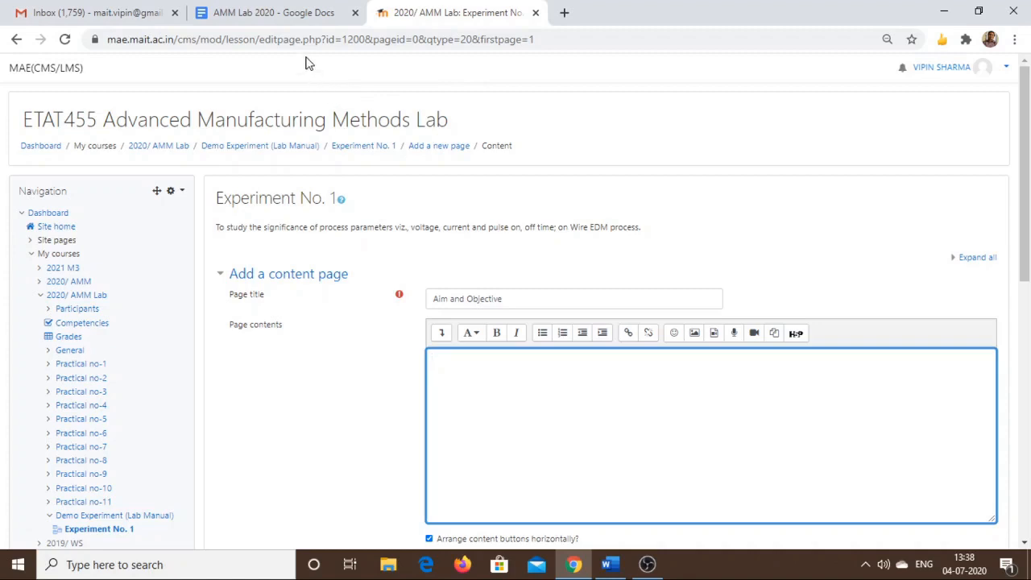
left_click(293, 10)
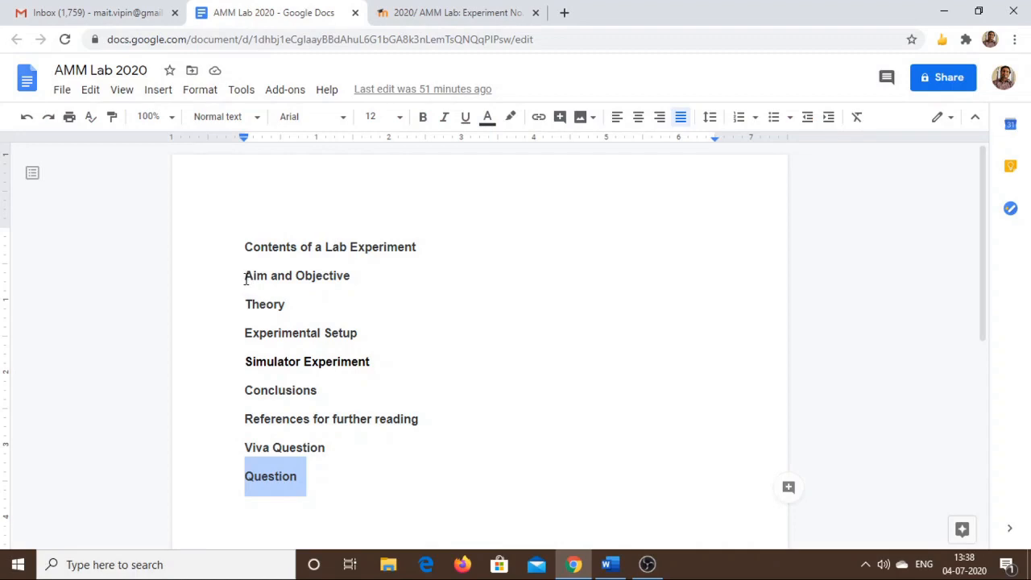
left_click_drag(246, 278, 353, 284)
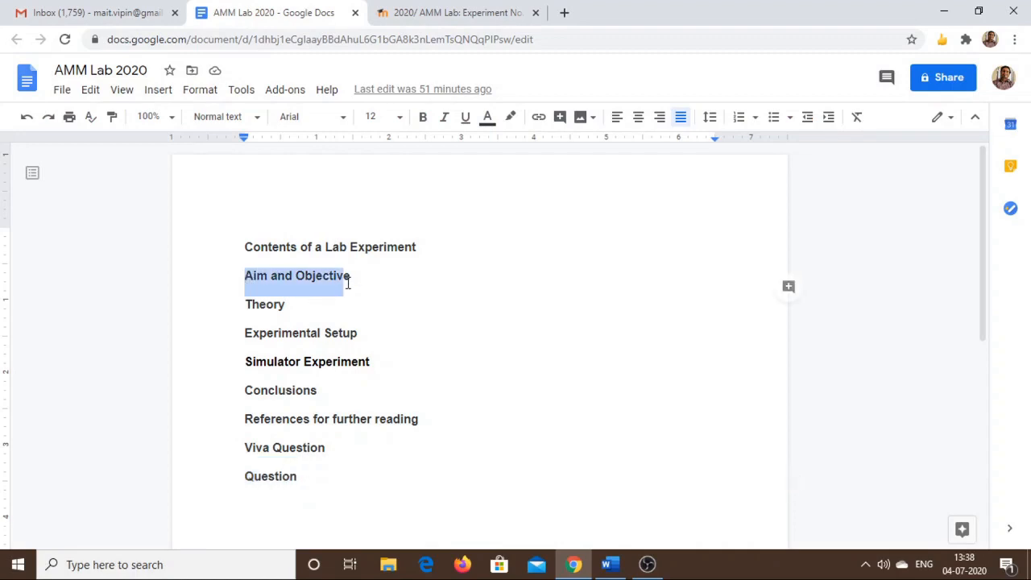
left_click_drag(246, 304, 357, 347)
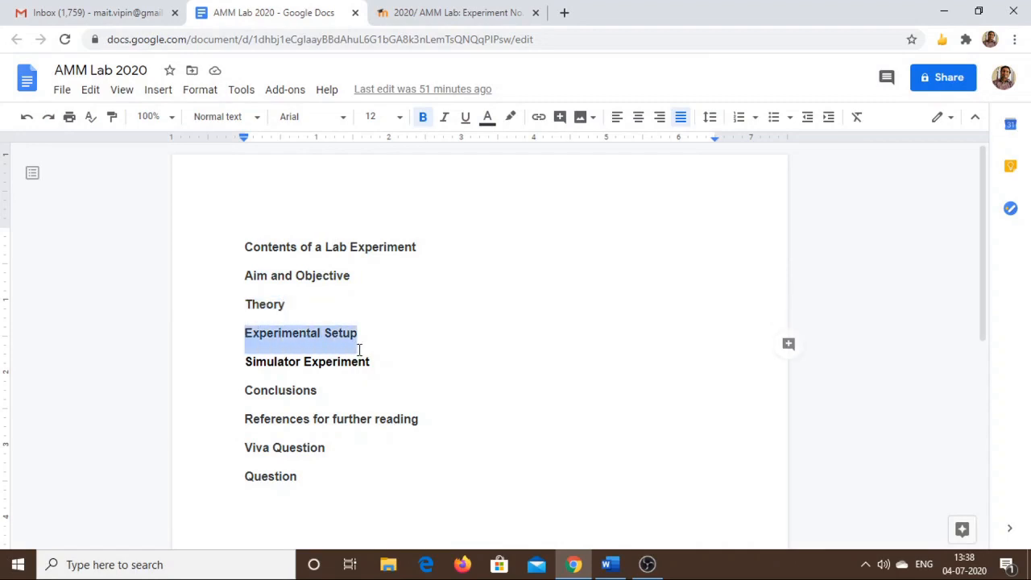
left_click_drag(245, 361, 378, 361)
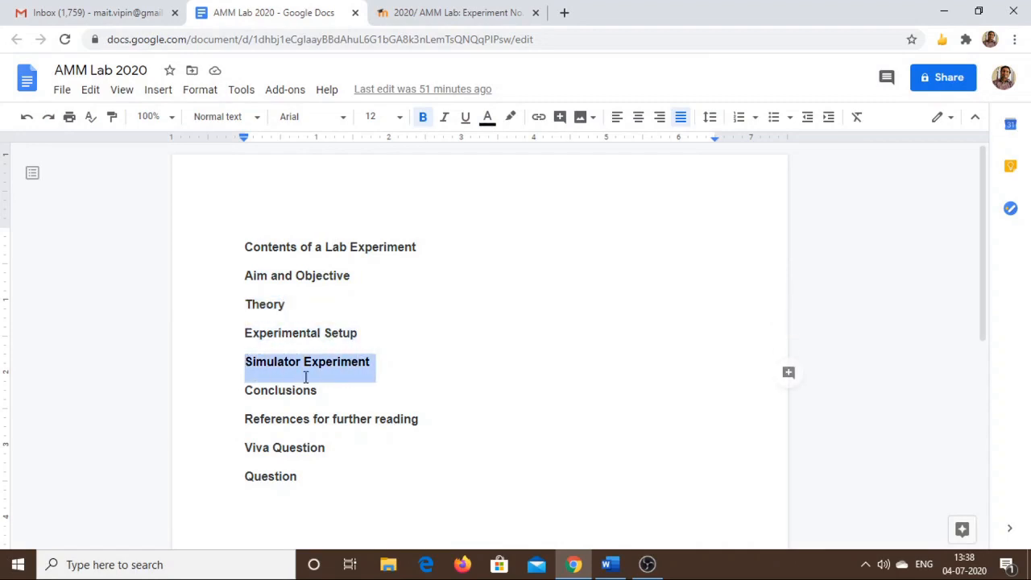
left_click(242, 390)
left_click_drag(241, 390, 333, 398)
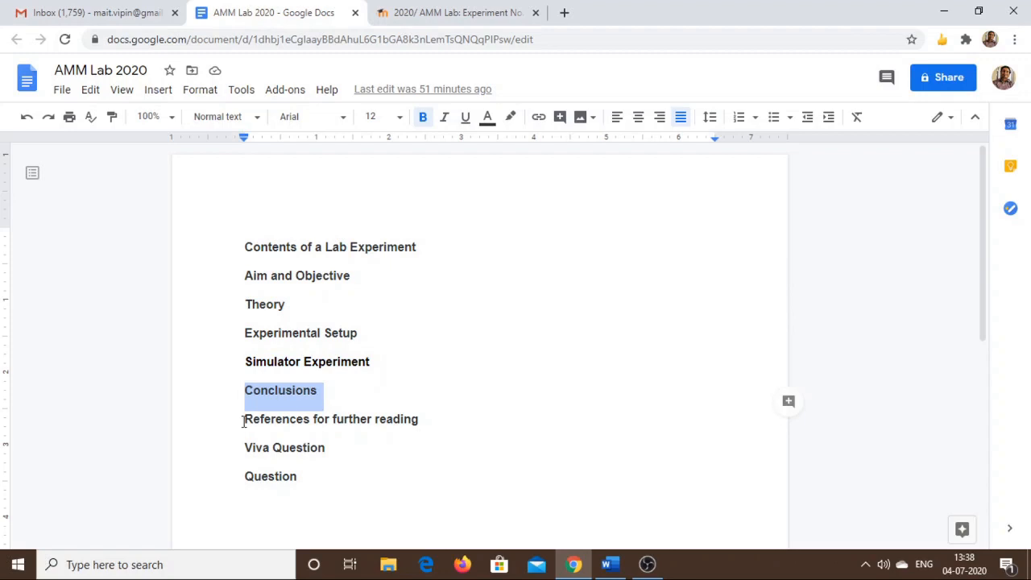
left_click_drag(243, 419, 422, 411)
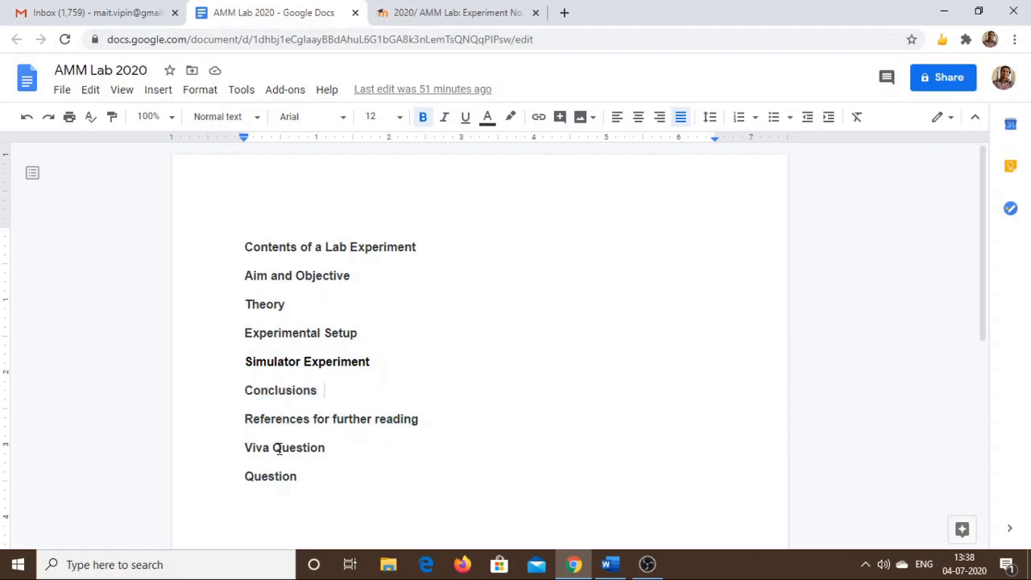
left_click_drag(245, 447, 321, 453)
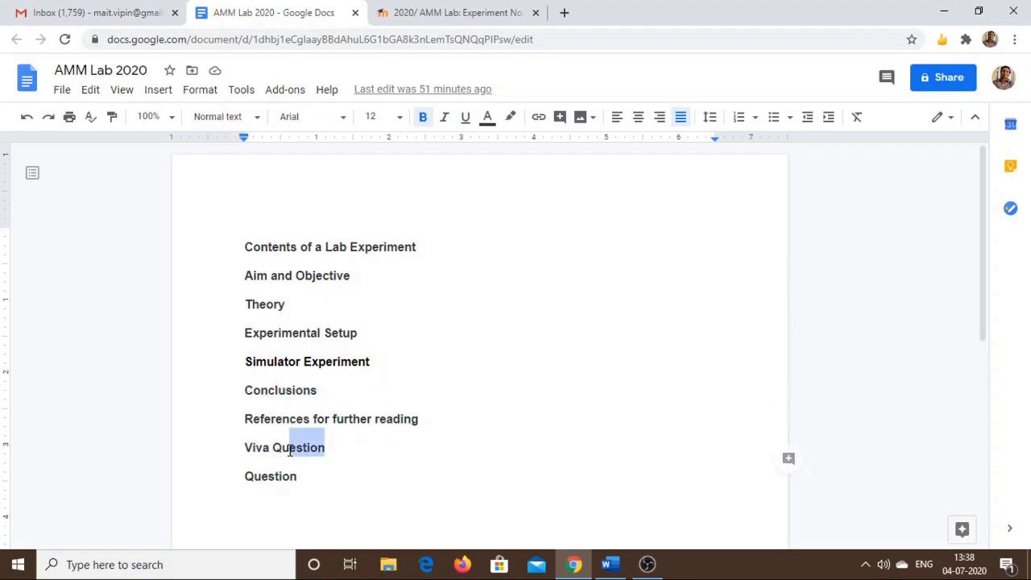
left_click_drag(241, 476, 298, 476)
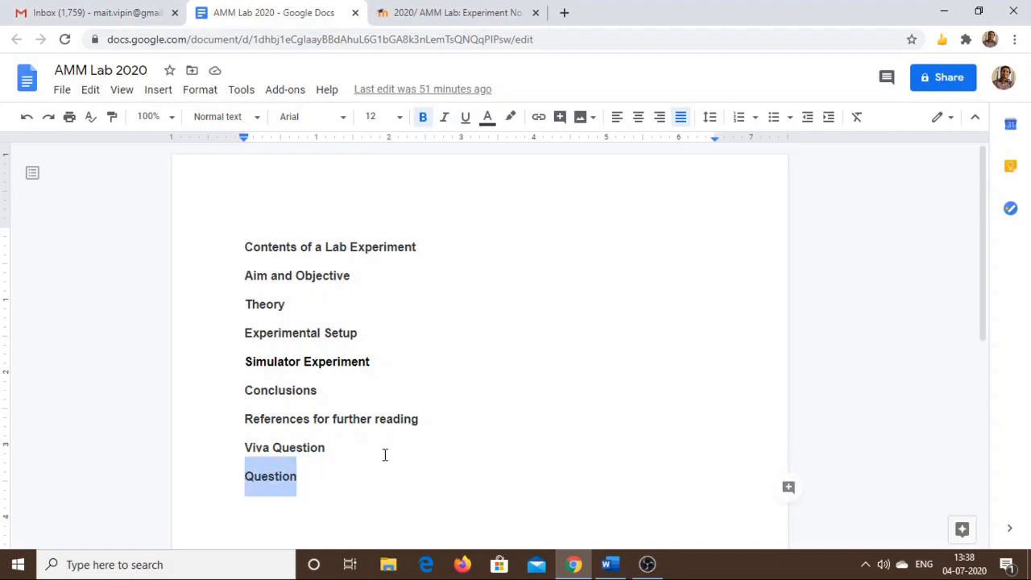
left_click(244, 275)
left_click_drag(244, 275, 315, 465)
- Copy the aim and the three numbered objectives from the AMM LAb Word document into the Aim and Objective page contents in Moodle
left_click(612, 564)
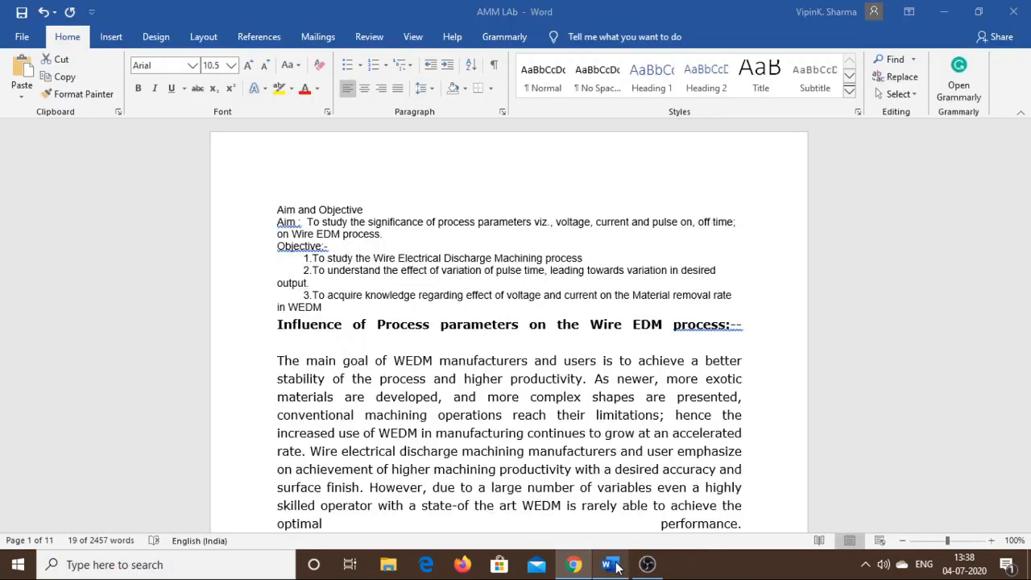
left_click(481, 295)
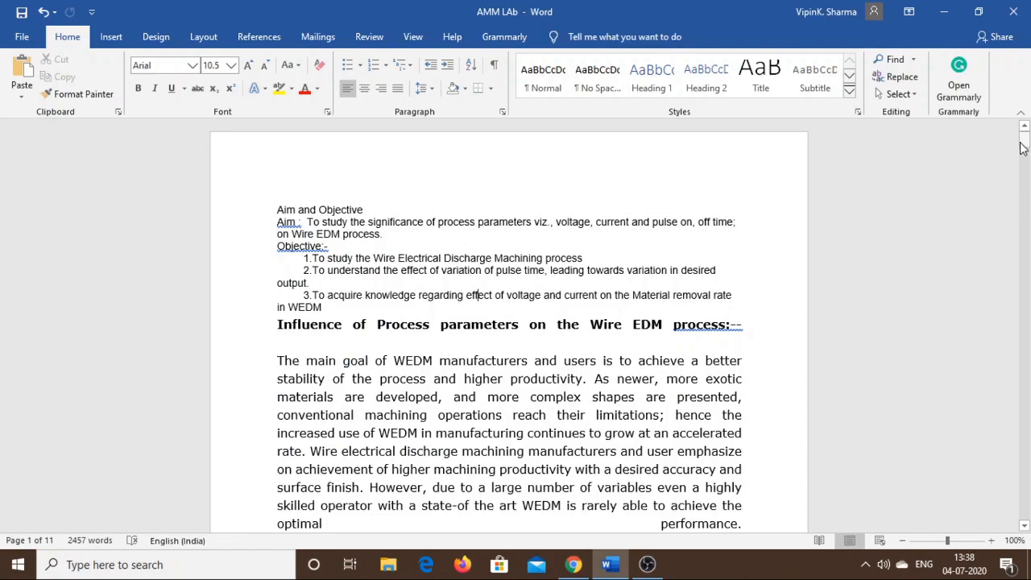
mouse_move(1024, 144)
left_mouse_down()
mouse_move(1027, 435)
mouse_move(1024, 133)
left_mouse_up()
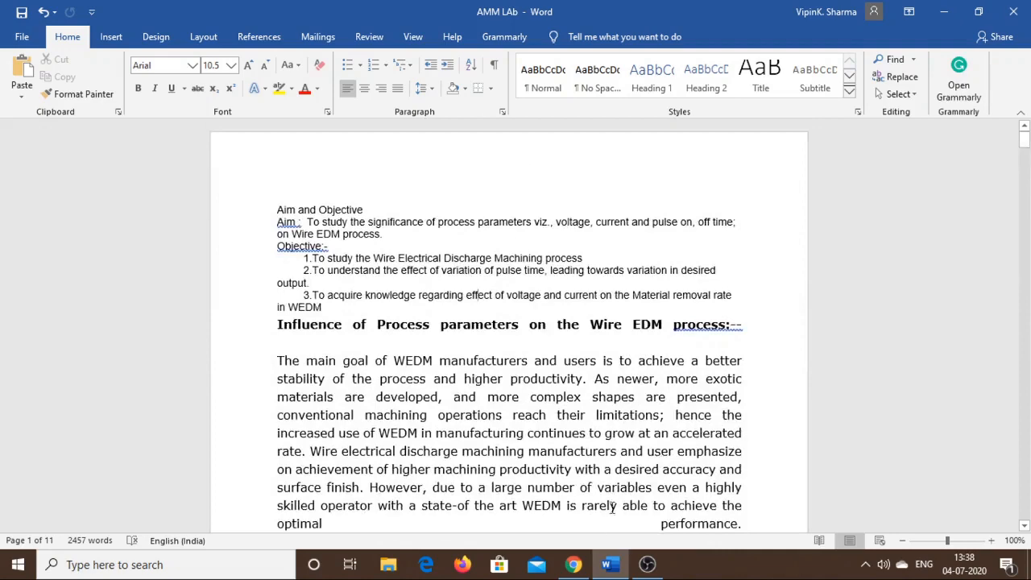
left_click(574, 564)
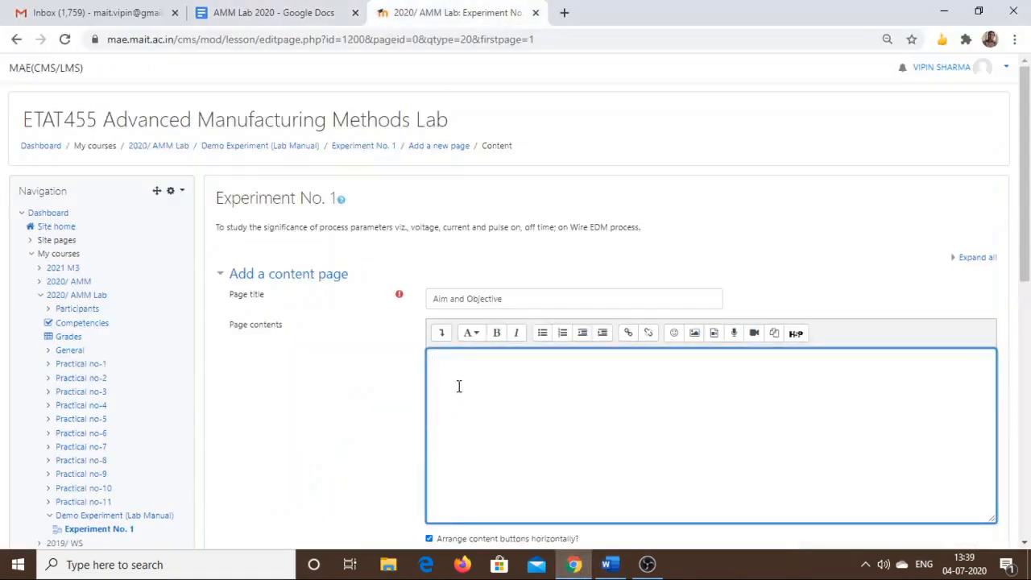
left_click(610, 564)
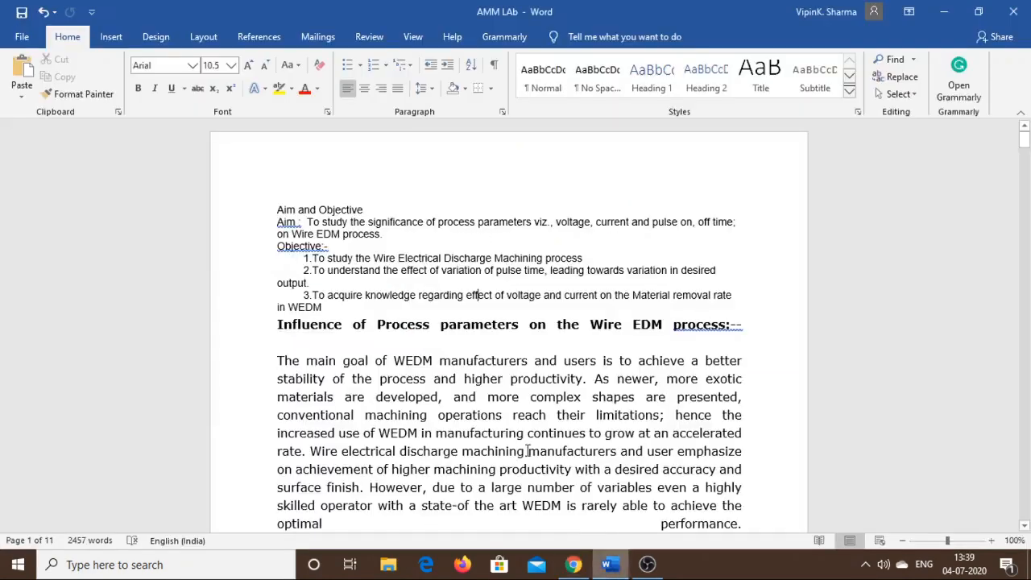
left_click_drag(274, 221, 332, 313)
key("ctrl+c")
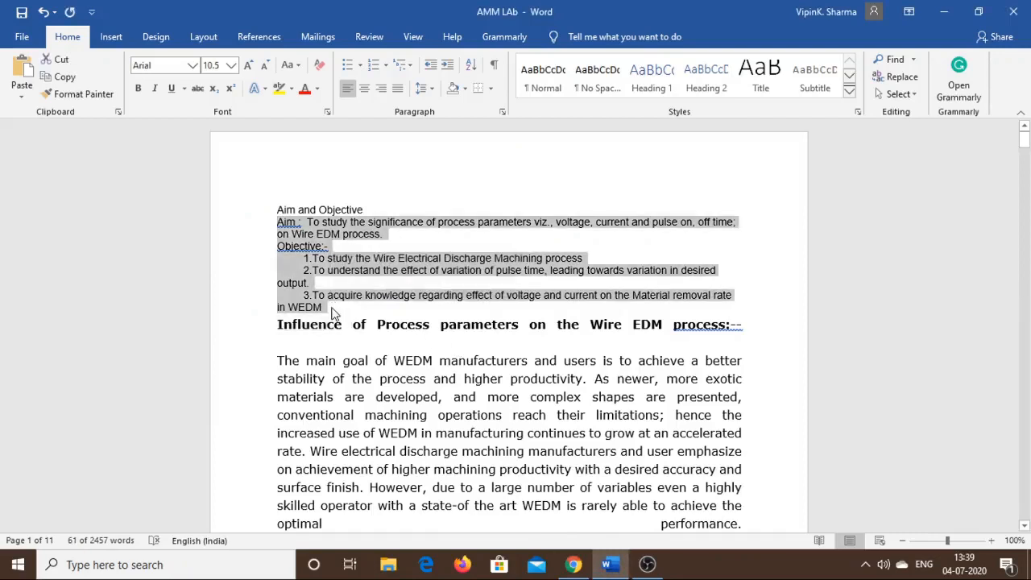
left_click(574, 564)
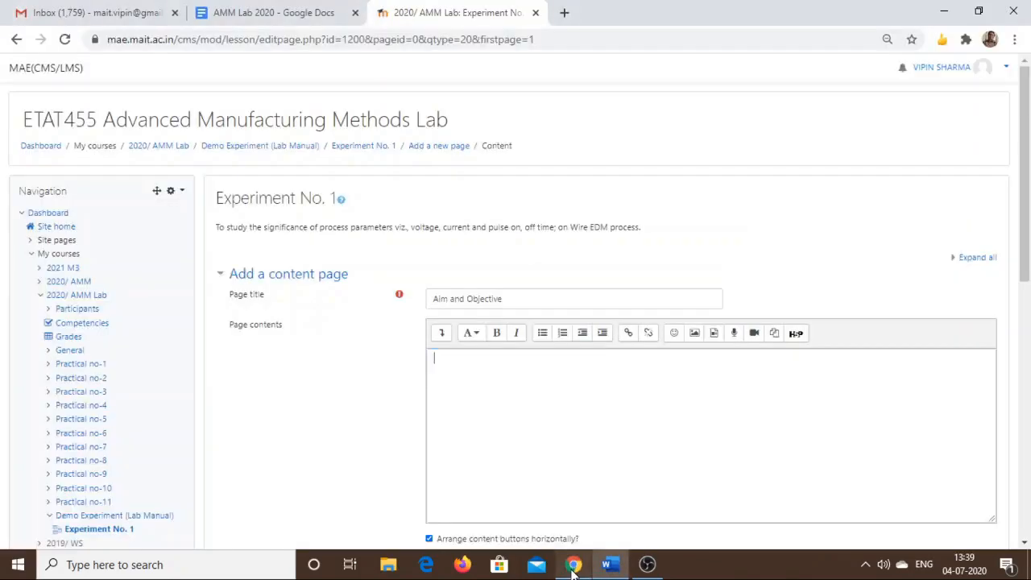
key("ctrl+v")
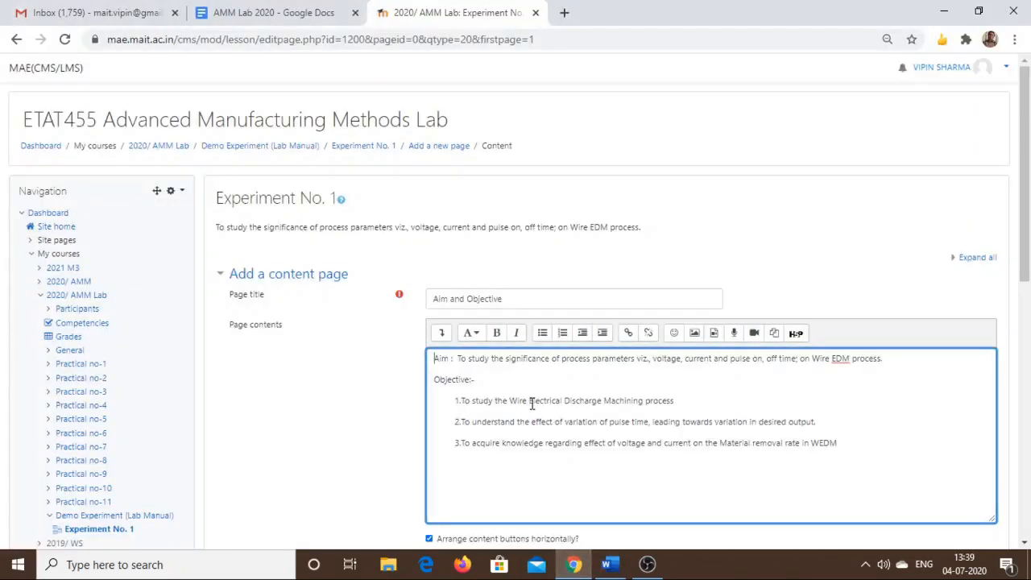
- Set the Aim and Objective page's Content 1 description to "Next" with a jump to Next page, and save the page
scroll(1028, 327, "down", 2)
scroll(1028, 327, "down", 1)
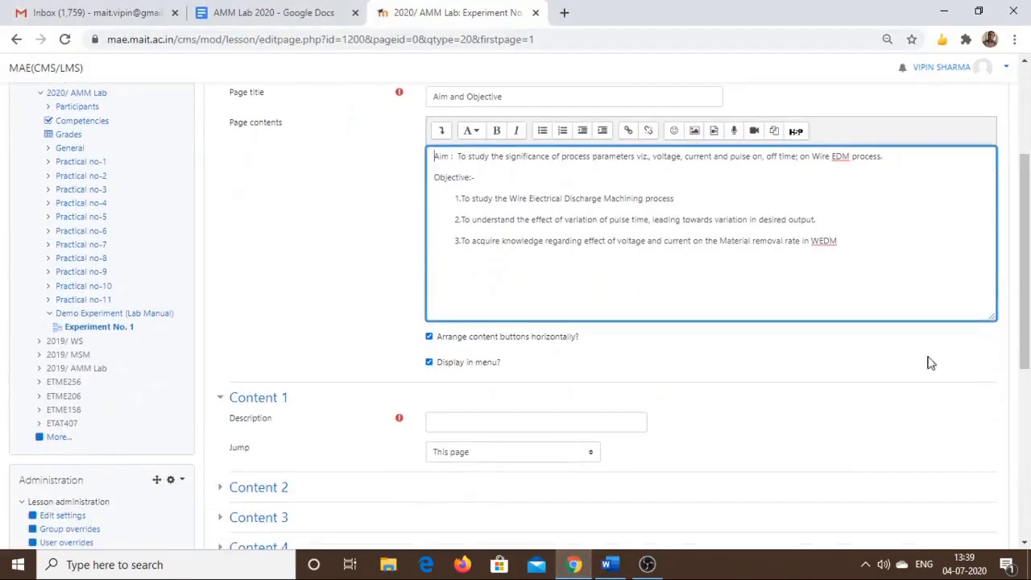
left_click(611, 423)
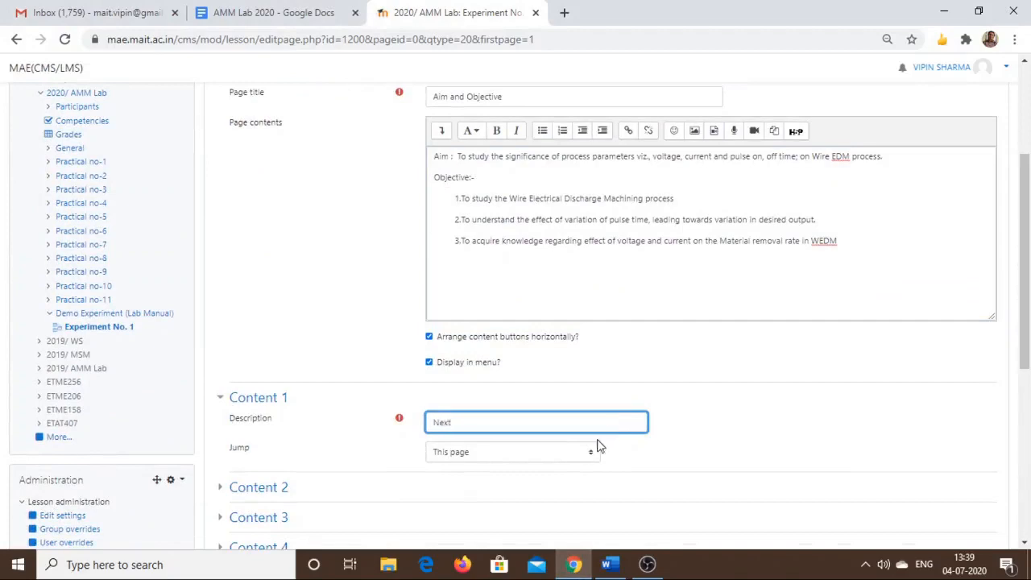
left_click(595, 452)
left_click(552, 481)
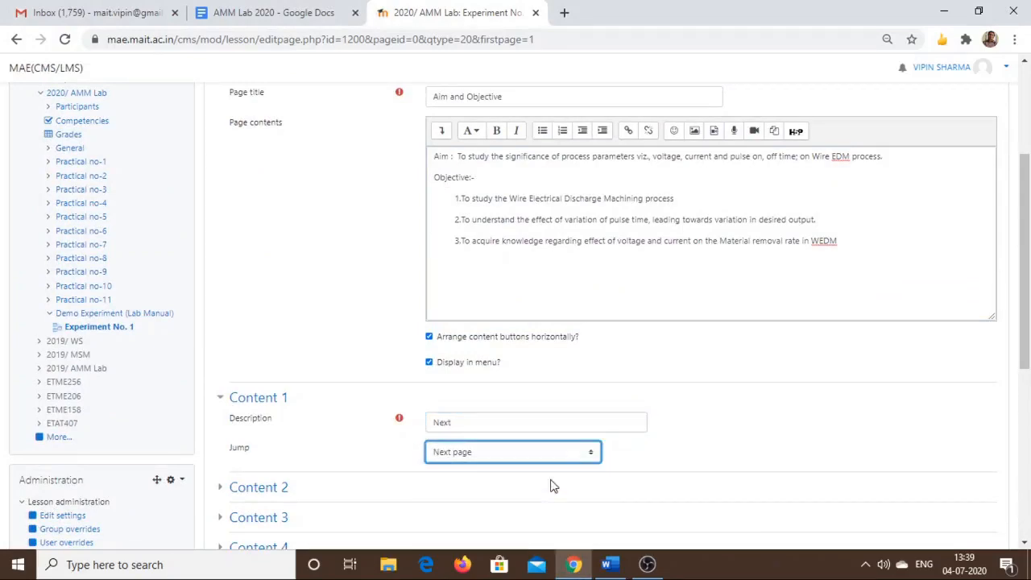
scroll(807, 373, "down", 3)
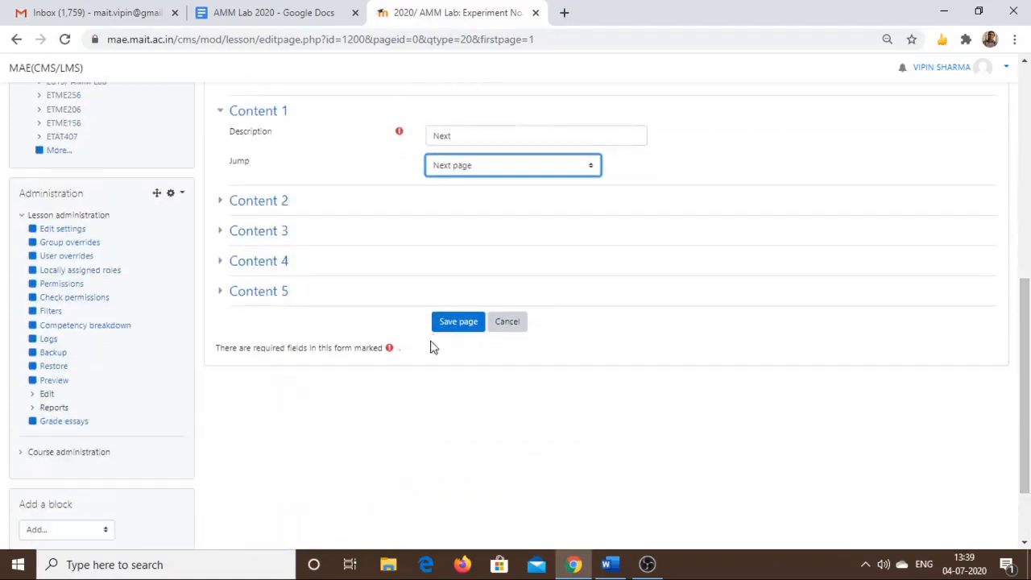
left_click(470, 321)
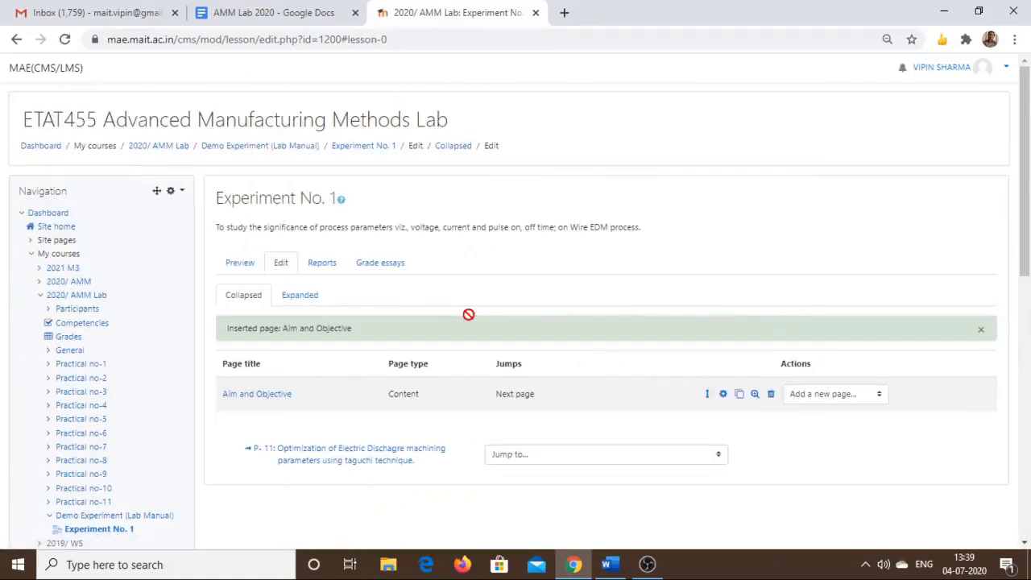
- Add another content page after Aim and Objective and title it "Theory"
left_click(882, 395)
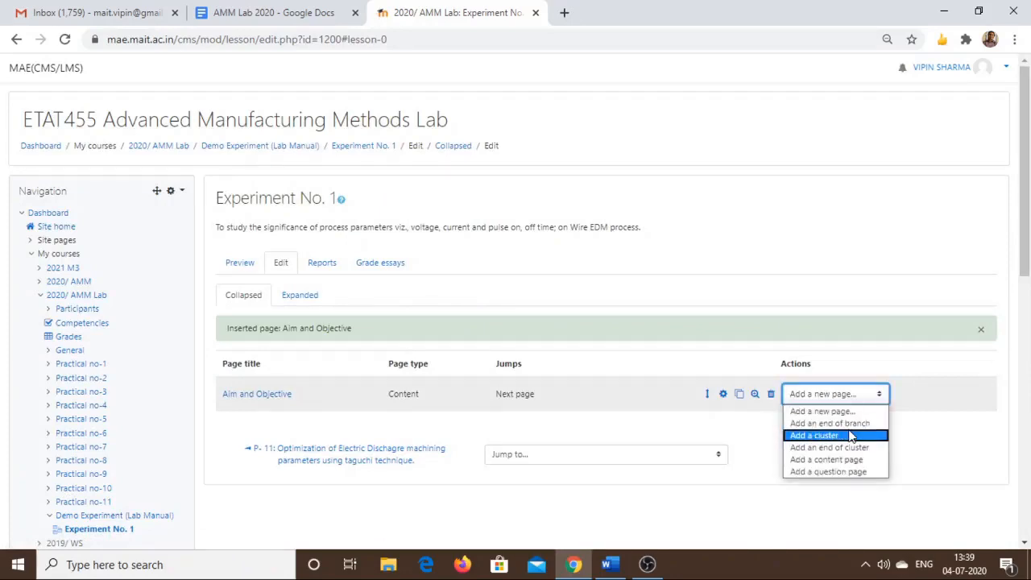
left_click(852, 460)
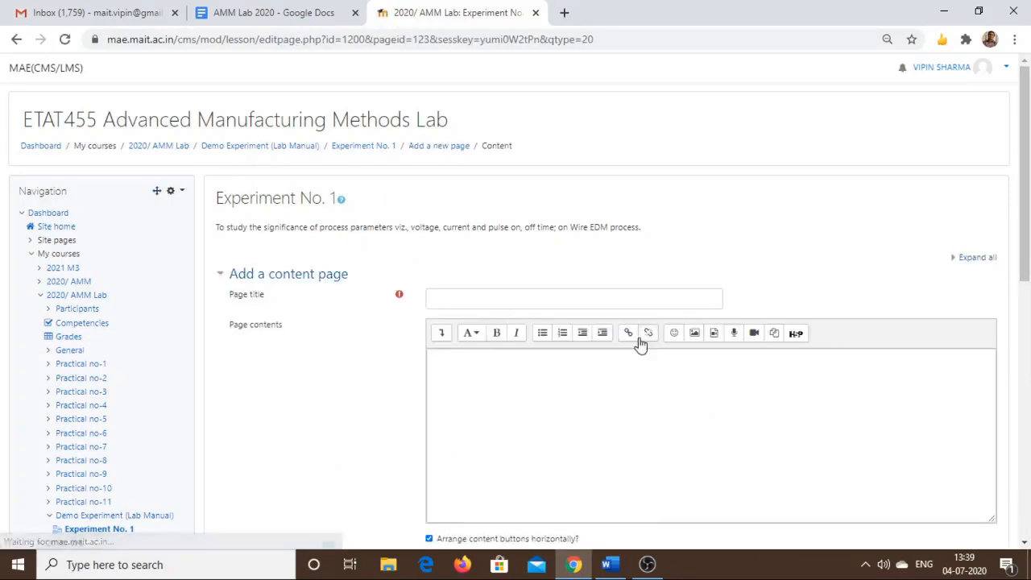
left_click(566, 300)
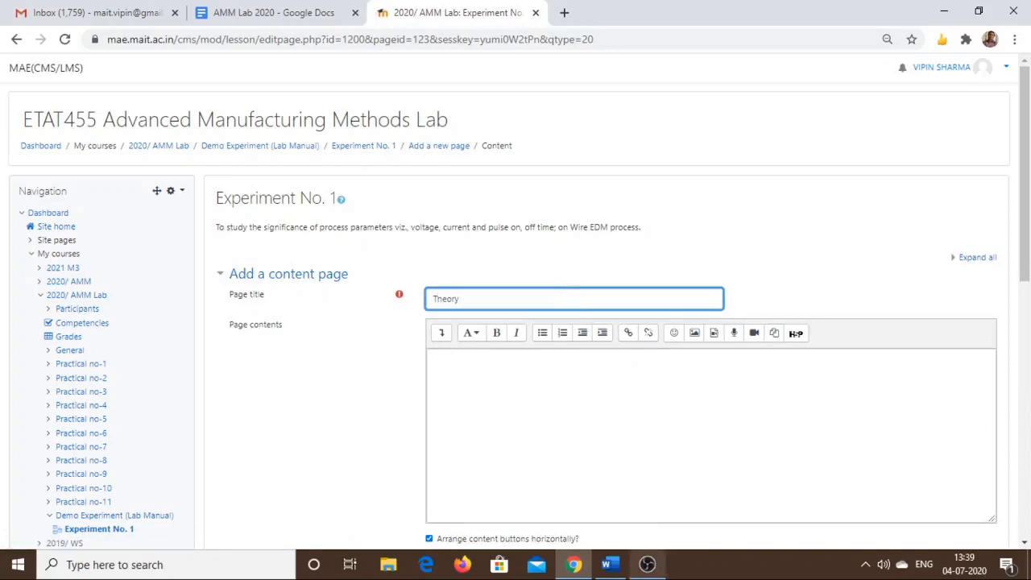
- Copy the Word document's text from "Influence of Process parameters on the Wire EDM process" up to Experimental Setup into the Theory page contents
left_click(608, 564)
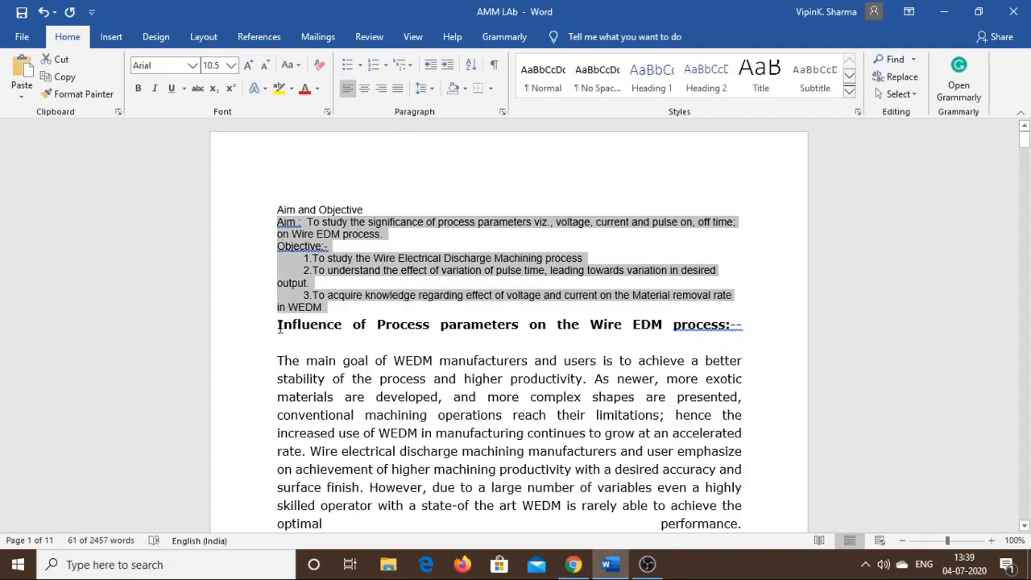
left_click_drag(280, 326, 604, 398)
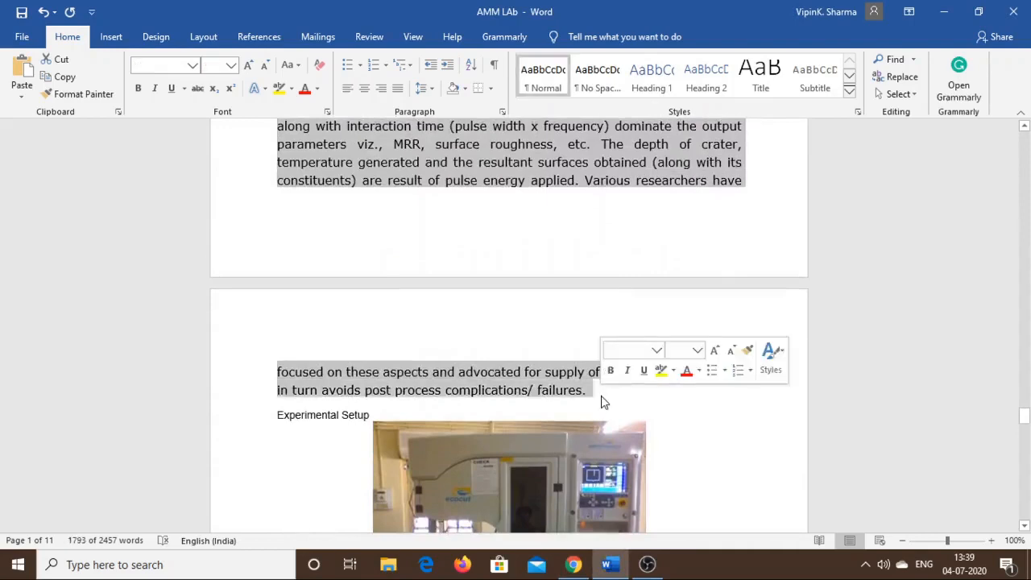
left_click(573, 564)
left_click(540, 392)
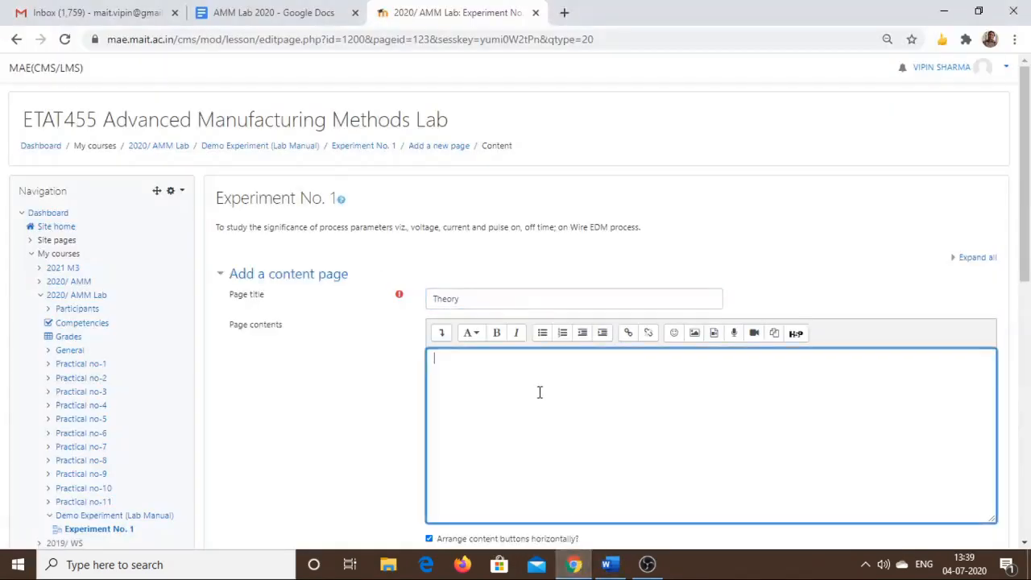
key("ctrl+v")
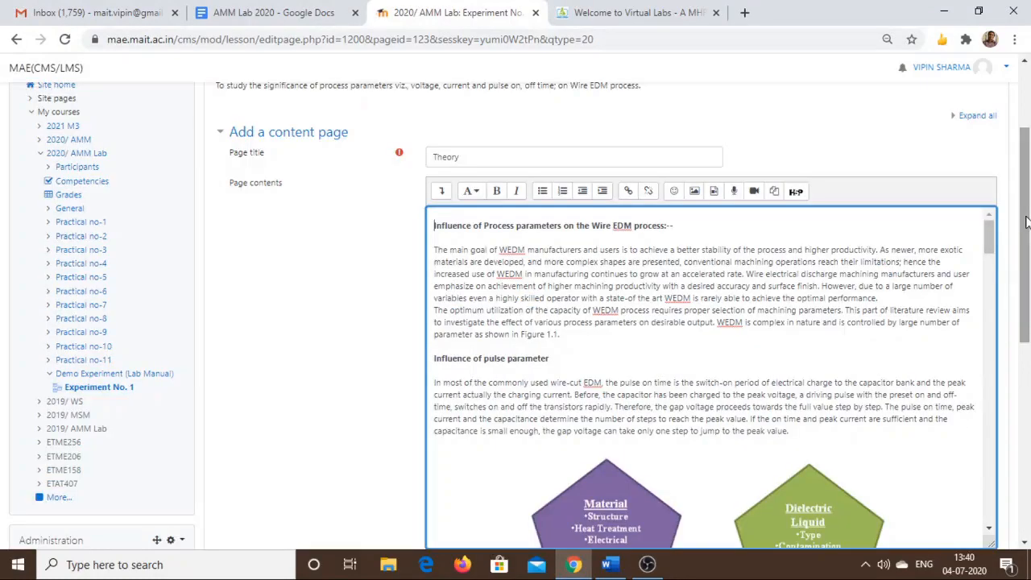
- Give the Theory page a Content 1 description of "Next" that jumps to Next page, and save the page
scroll(1027, 221, "down", 1)
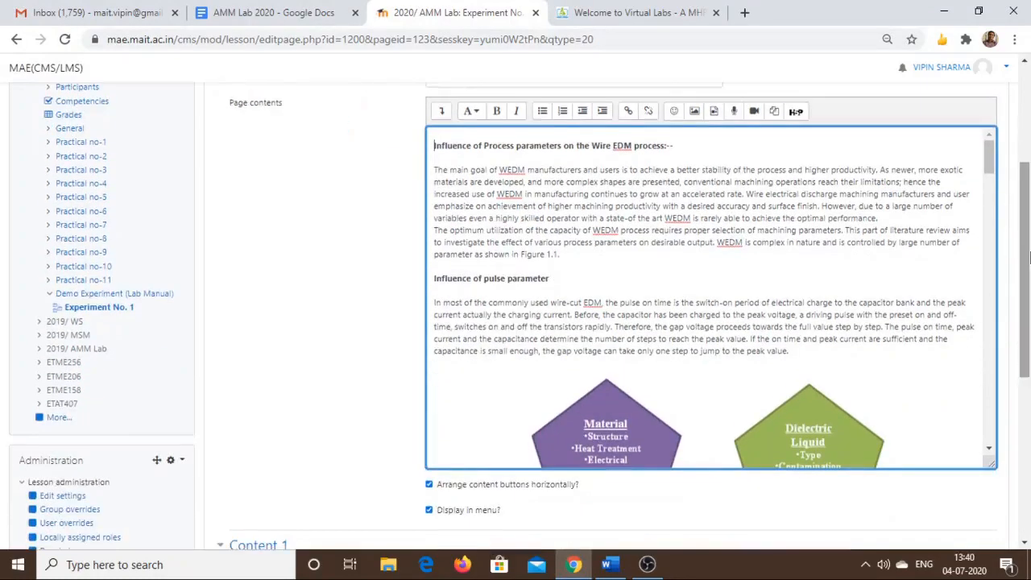
mouse_move(989, 161)
left_mouse_down()
mouse_move(996, 427)
mouse_move(993, 160)
left_mouse_up()
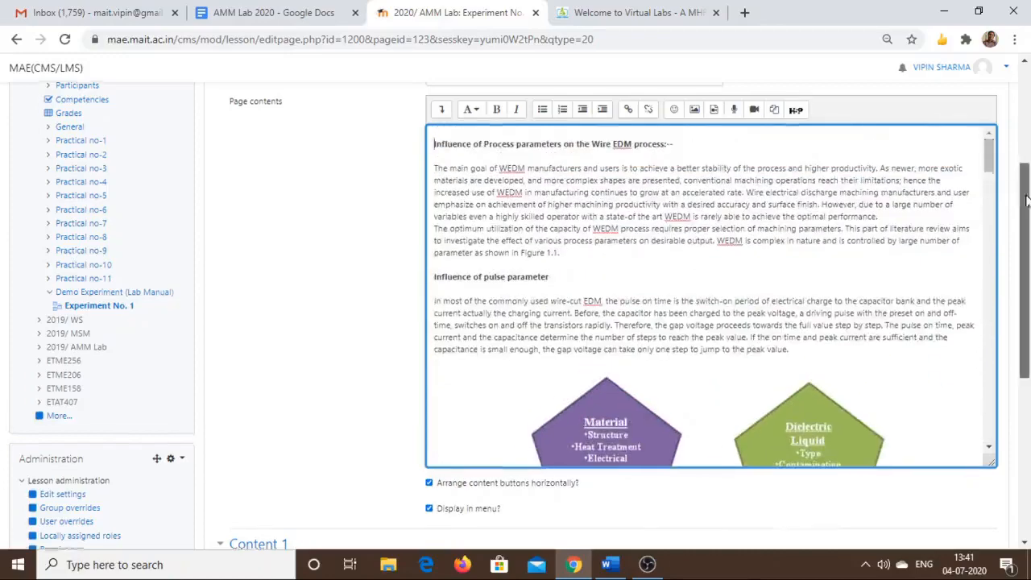
scroll(1025, 209, "down", 3)
left_click(572, 328)
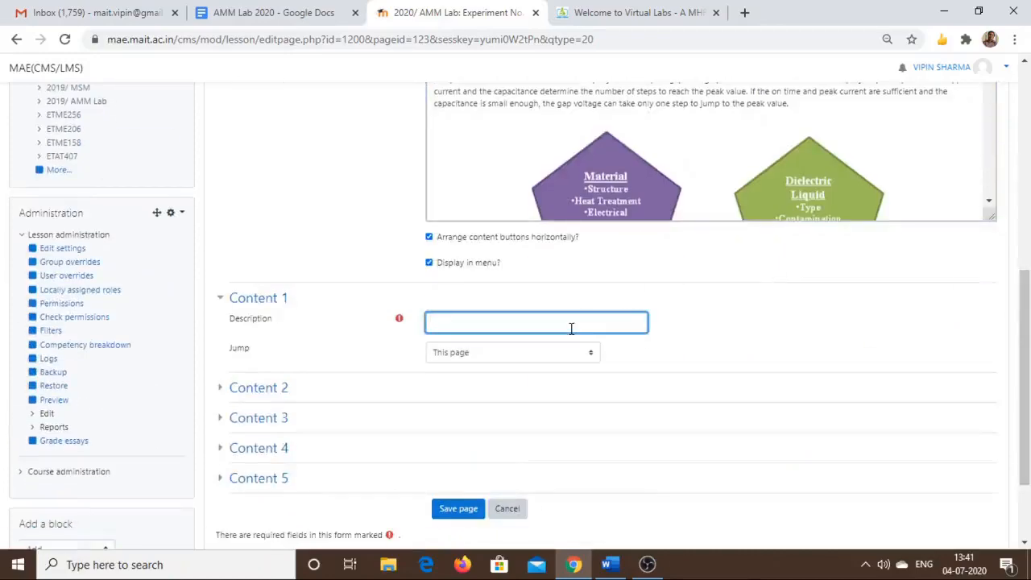
left_click(536, 355)
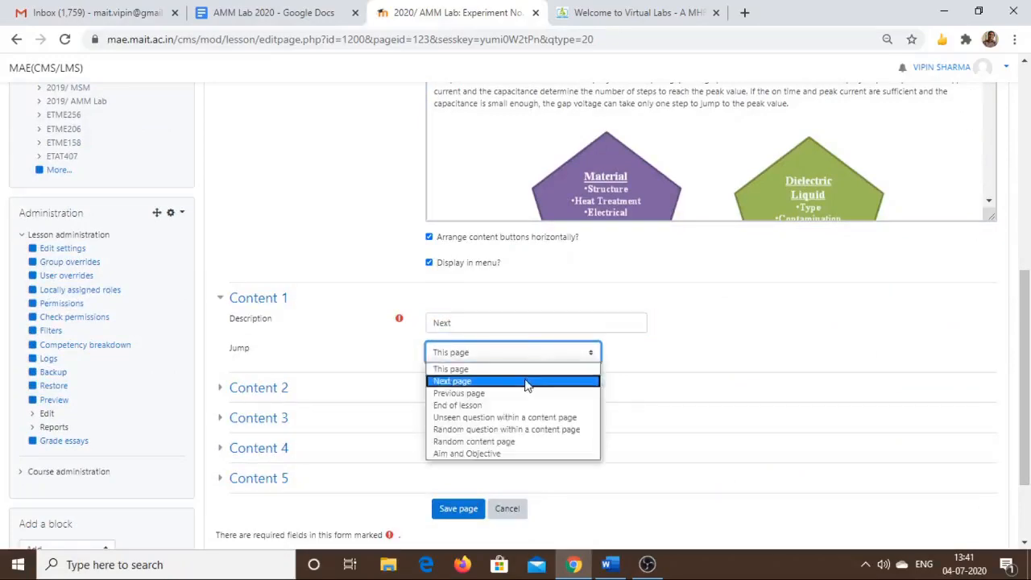
left_click(527, 382)
left_click(467, 512)
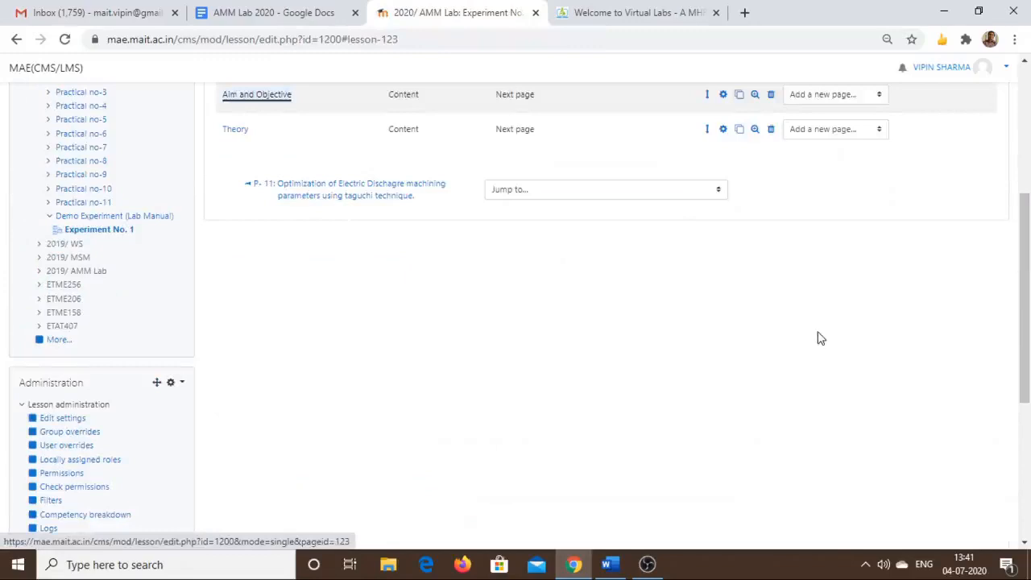
- Check the lab experiment contents list in the AMM Lab 2020 Google Docs document, close the Virtual Labs page, and return to the lesson
left_click(291, 10)
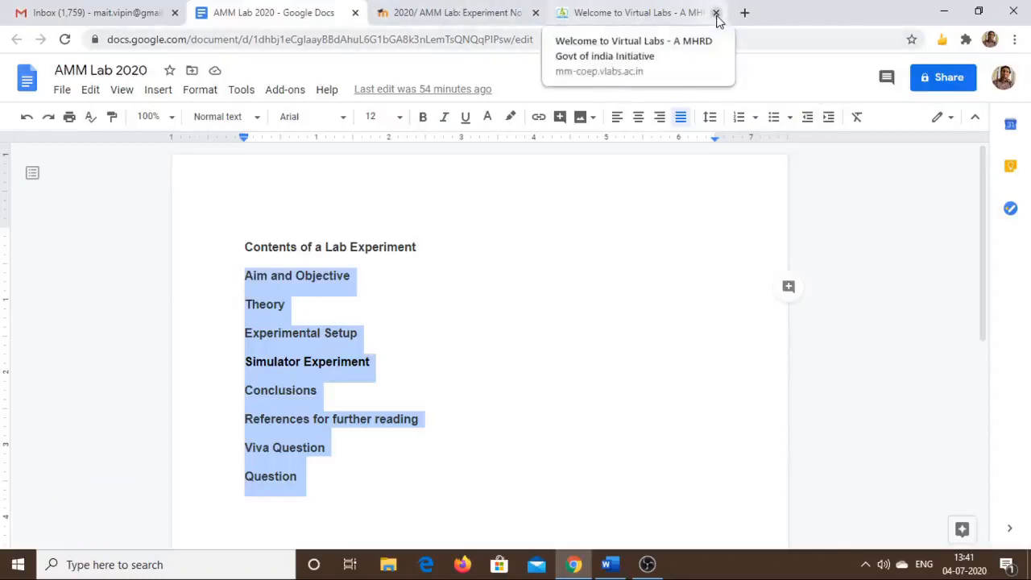
left_click(716, 14)
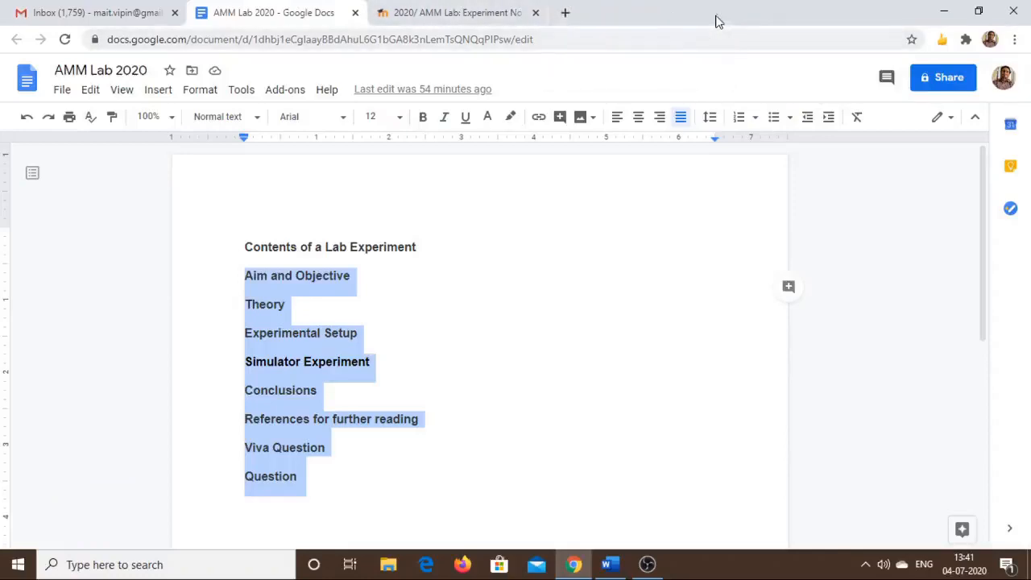
left_click(433, 8)
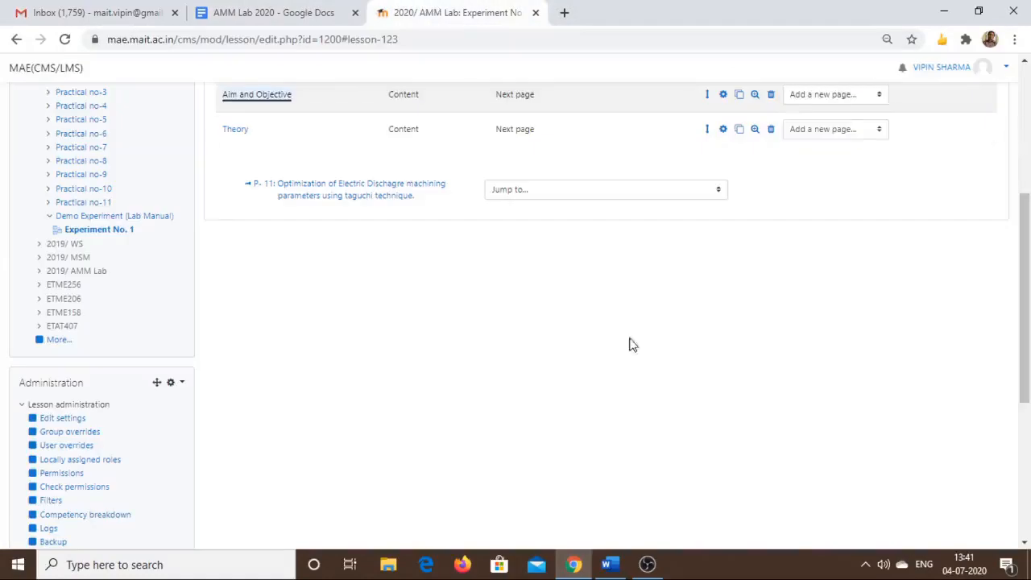
- Add another content page after Theory and title it "Experimental setup"
left_click_drag(1025, 266, 1027, 212)
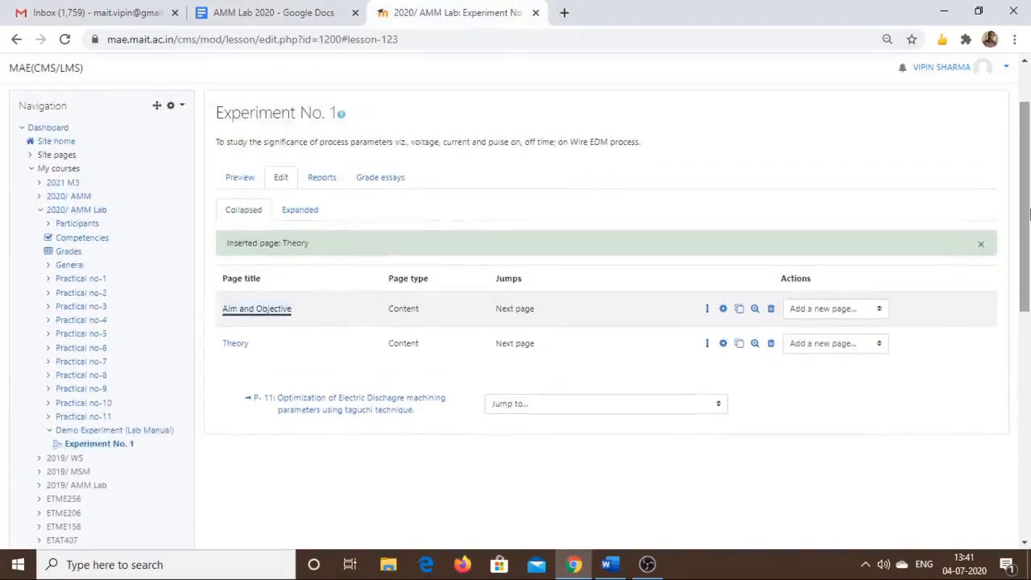
left_click(880, 346)
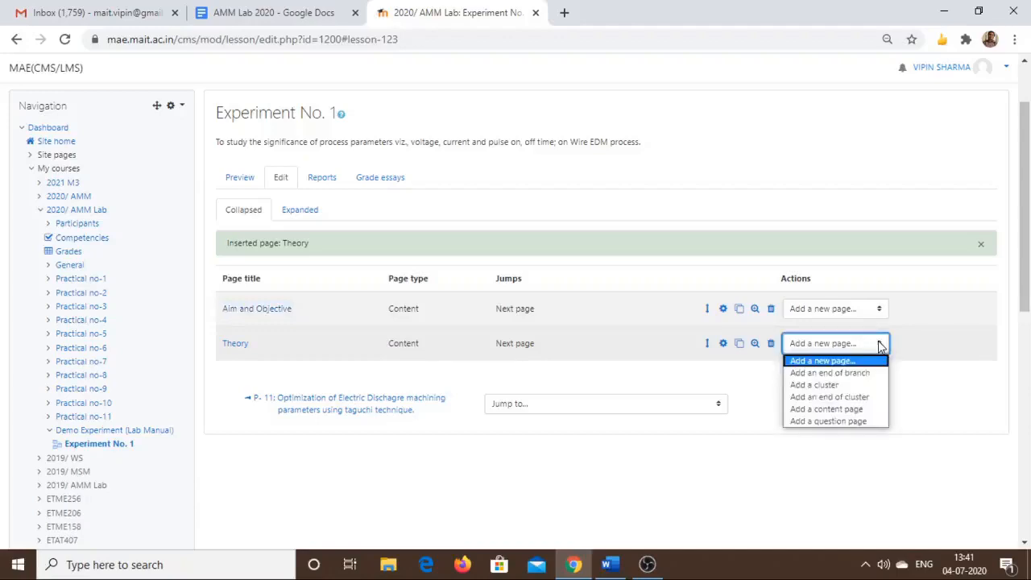
left_click(839, 414)
left_click(521, 297)
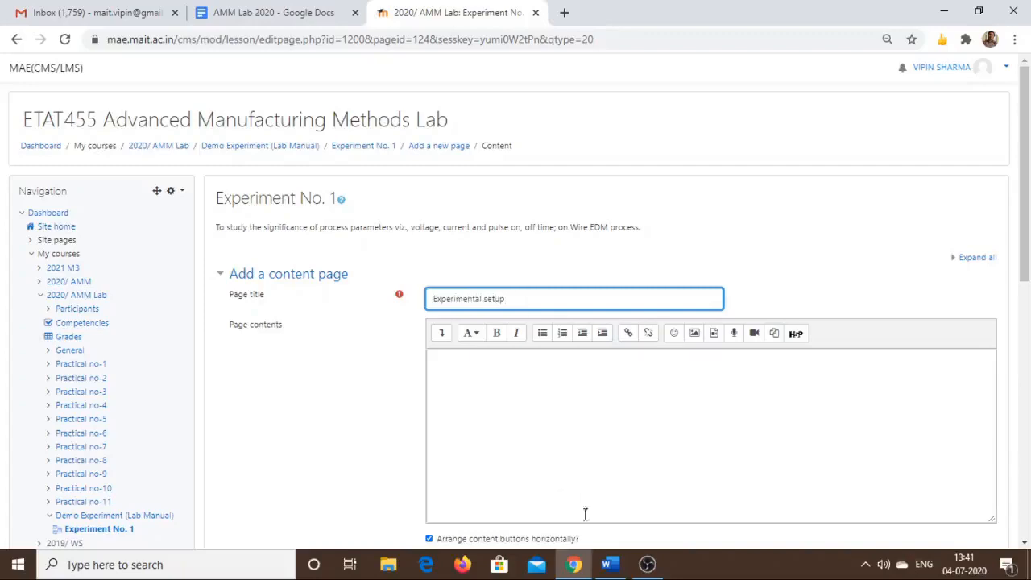
- Copy the W-EDM machine picture under Experimental Setup in the Word document into the Experimental setup page contents
left_click(608, 565)
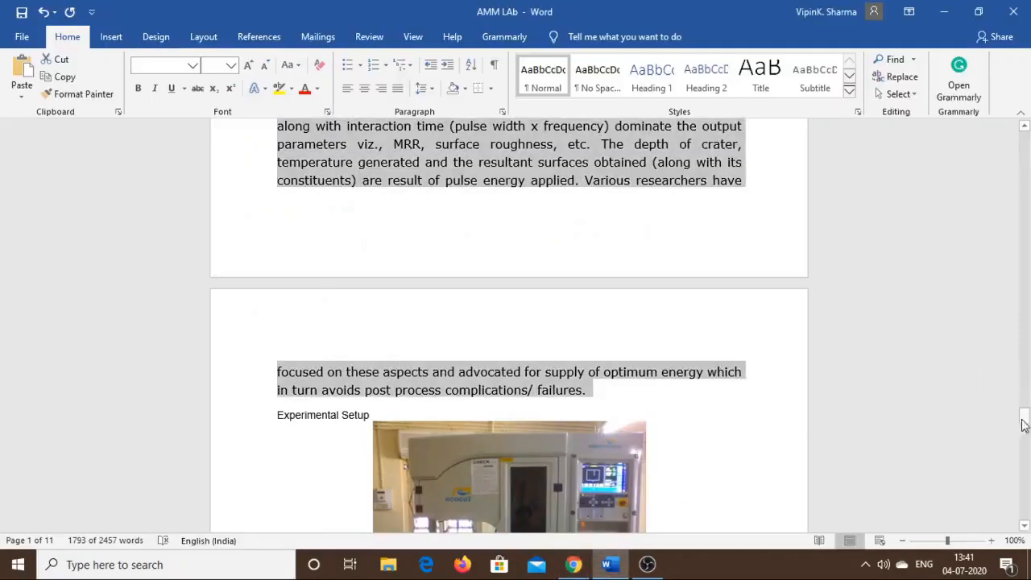
left_click_drag(1024, 416, 1025, 432)
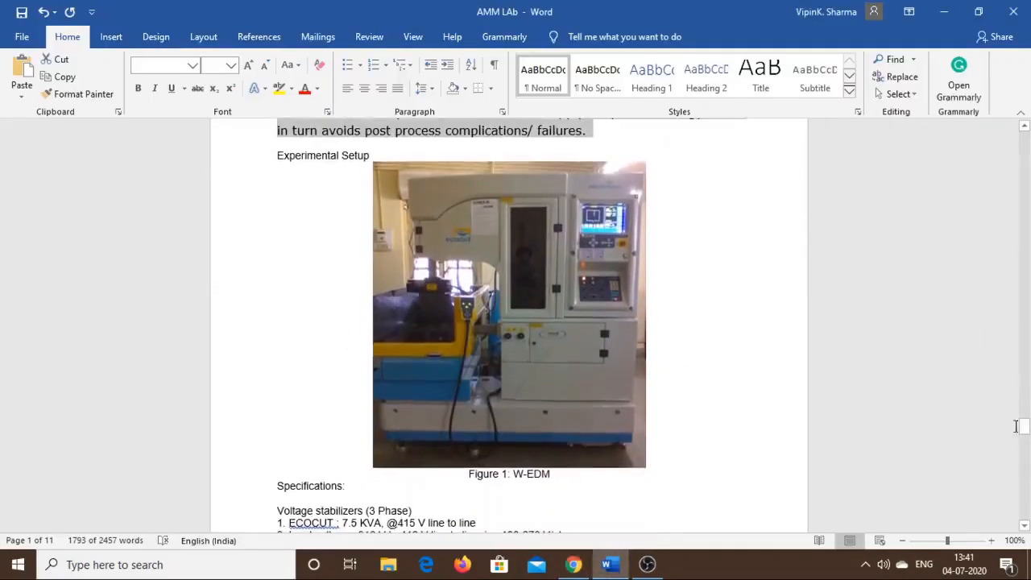
left_click(594, 336)
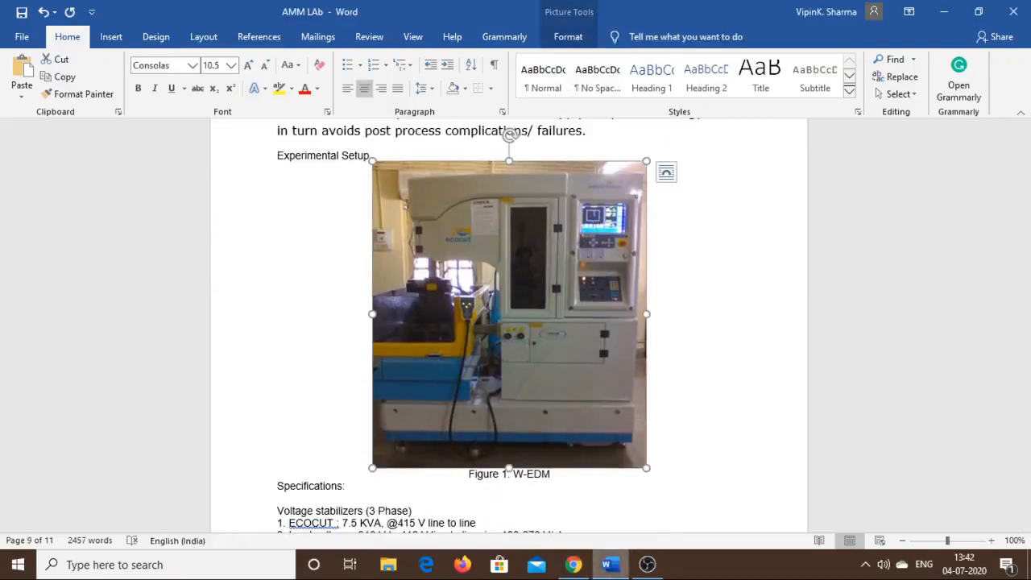
left_click(574, 564)
left_click(558, 437)
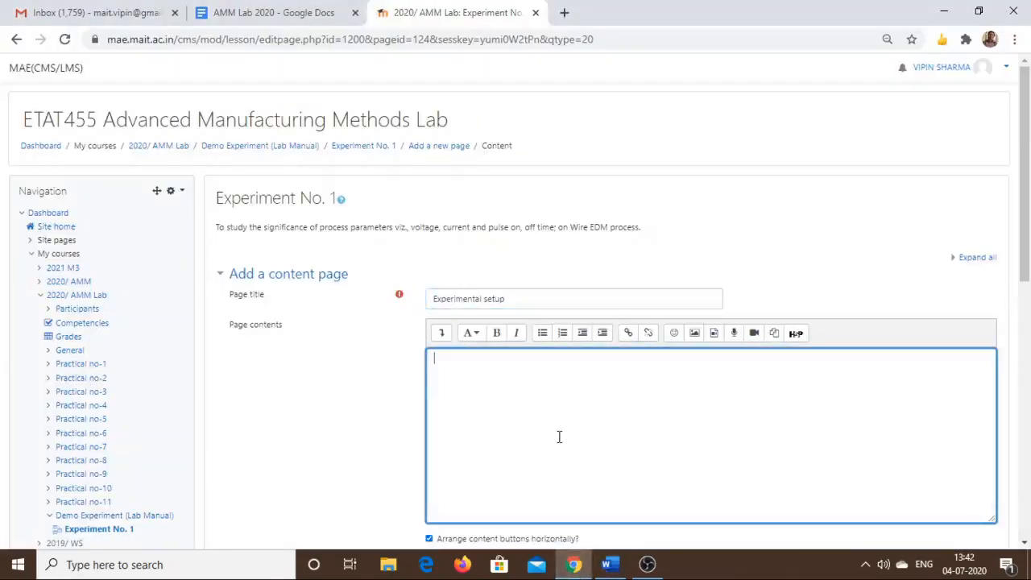
key("ctrl+v")
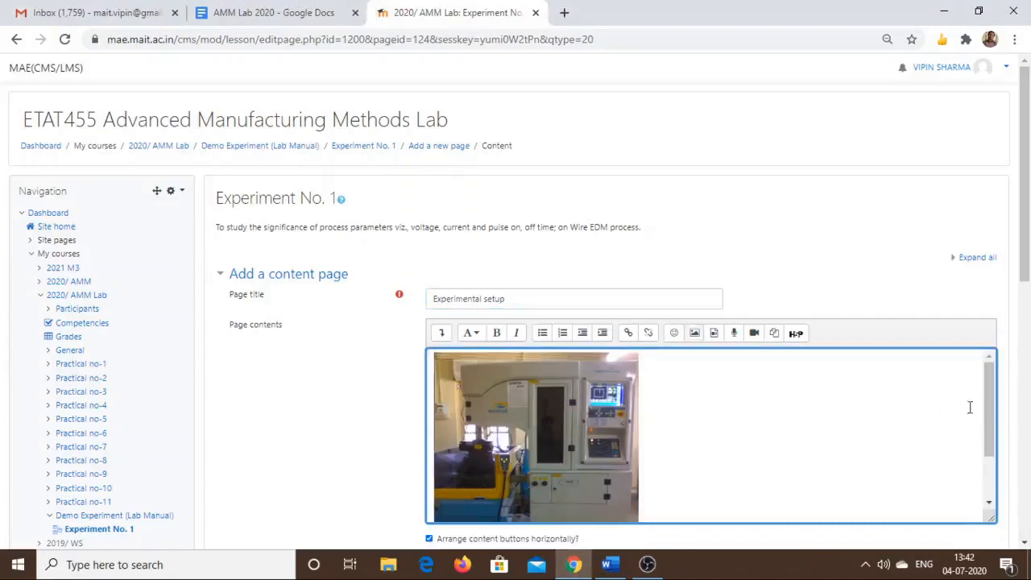
- Add the caption "Figure: Experimental Setup" on a new line below the machine picture
left_click_drag(988, 408, 994, 476)
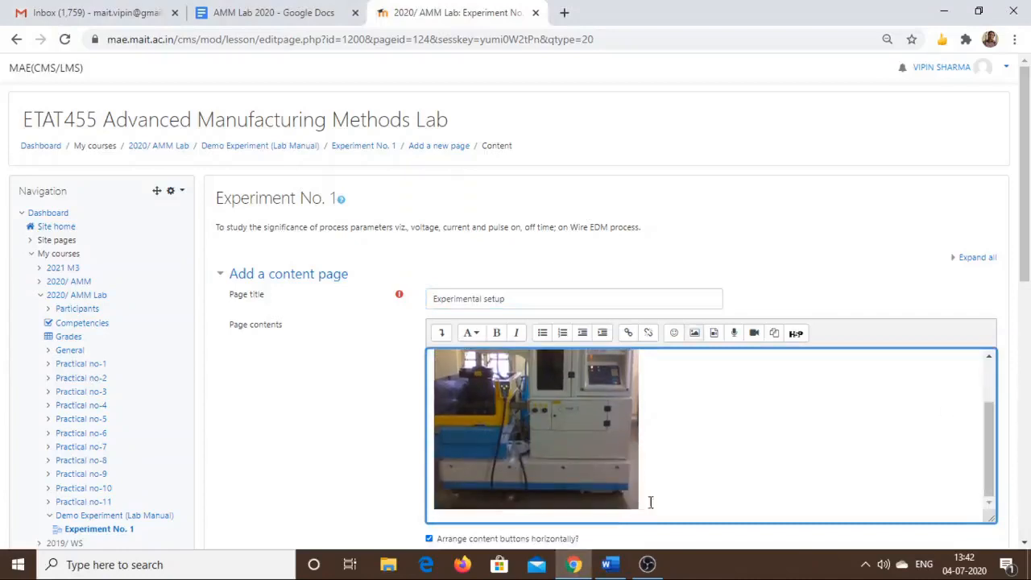
key("Return")
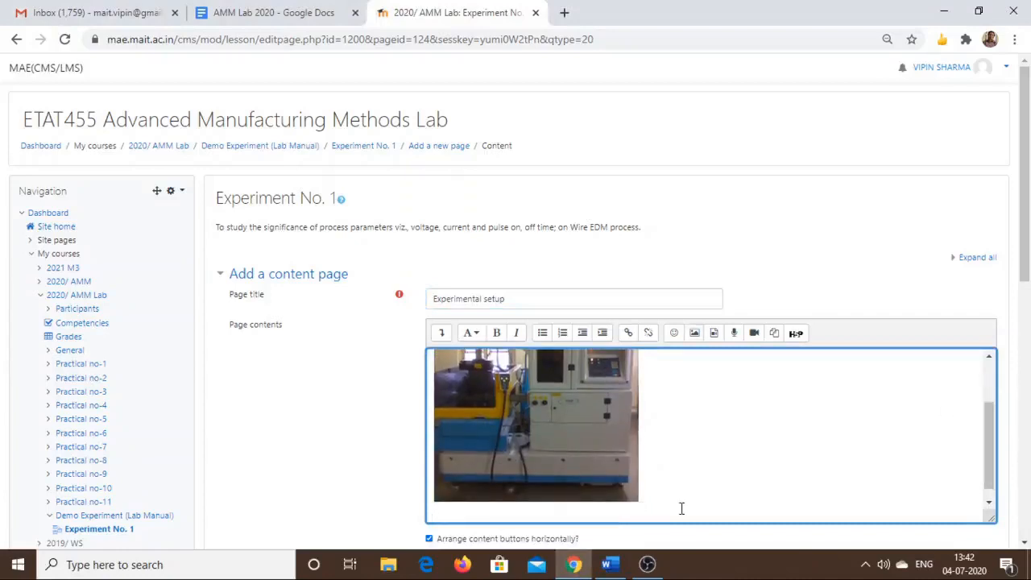
type("Figure: Experimental Setup")
key("Return")
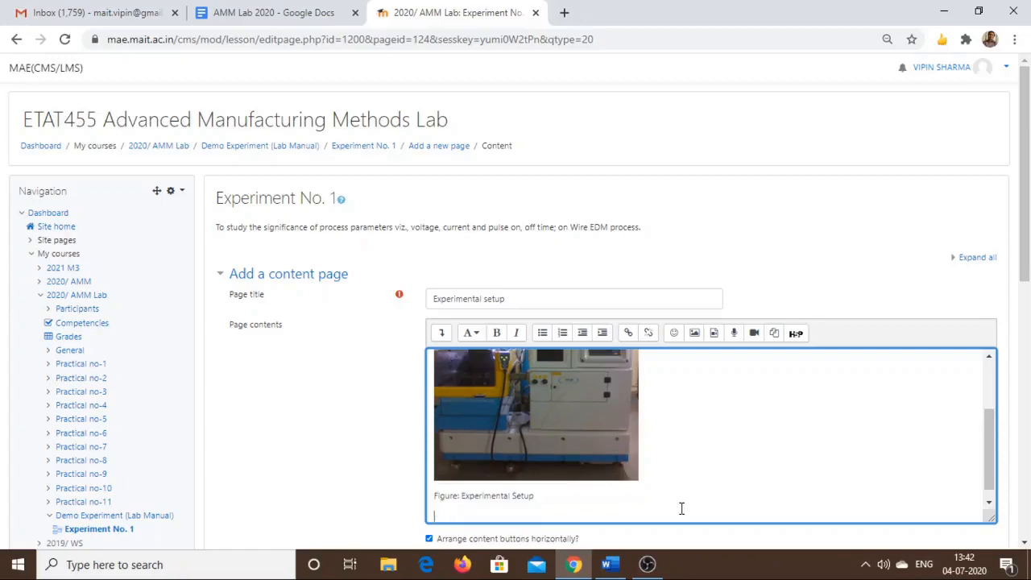
- Copy the Word document's Specifications section, from its heading to the "Other protection" item, into the page contents below the figure caption
left_click(610, 564)
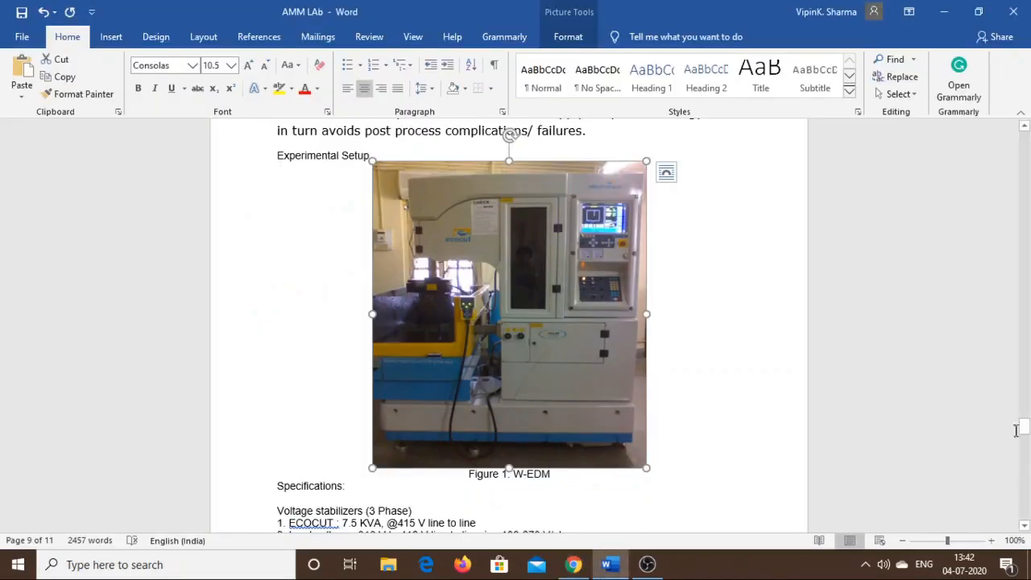
left_click(1025, 526)
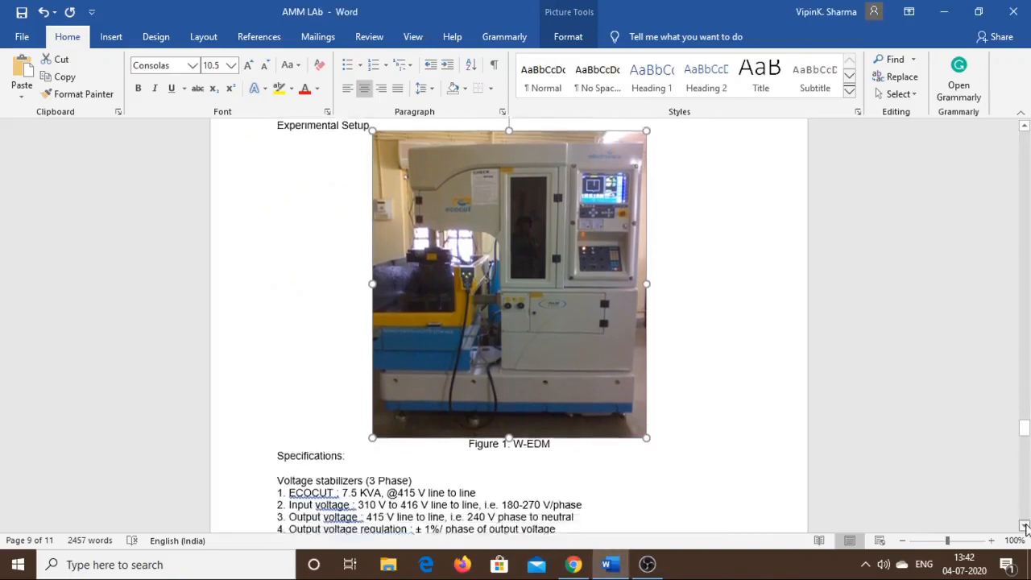
left_click(1027, 527)
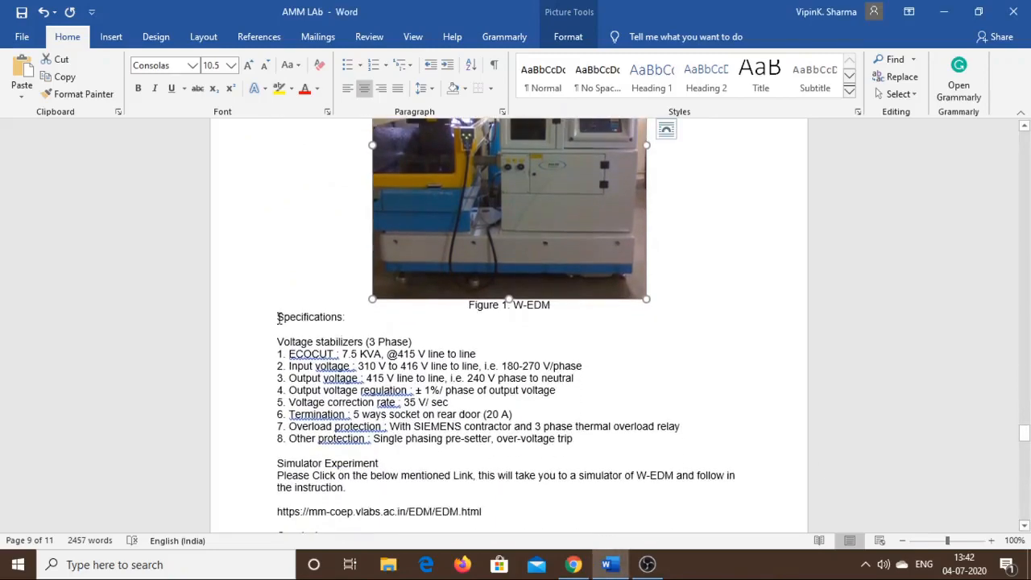
left_click_drag(279, 317, 583, 384)
key("ctrl+c")
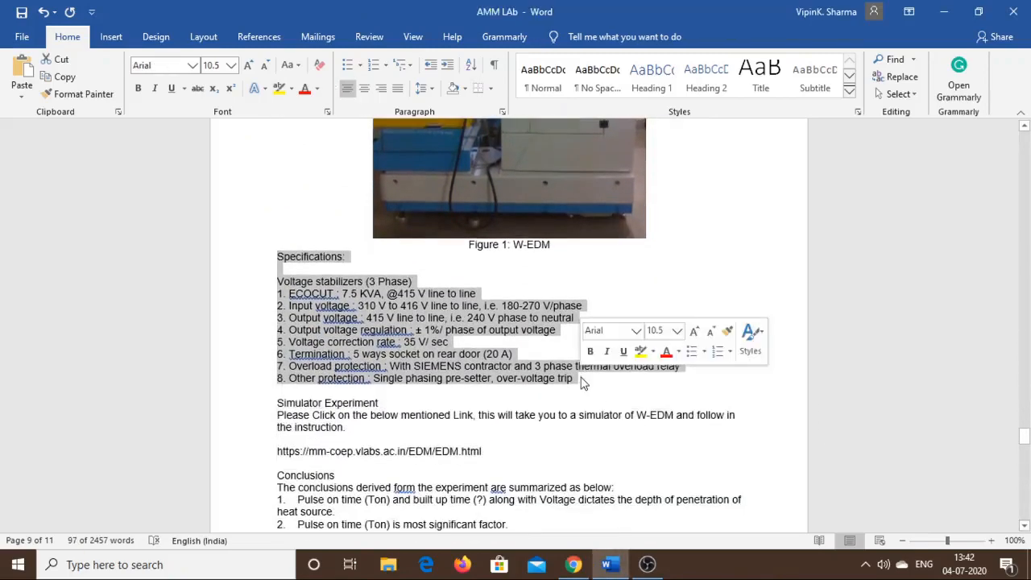
left_click(574, 564)
key("ctrl+v")
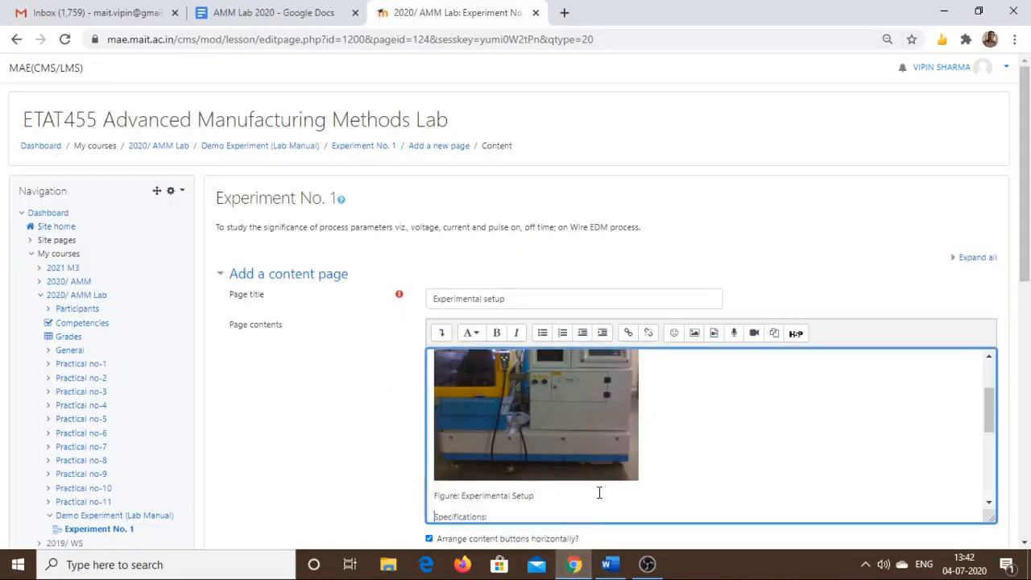
scroll(993, 475, "down", 2)
left_click_drag(993, 462, 991, 382)
- Give the Experimental setup page a Content 1 description of "Next" that jumps to Next page, and save the page
left_click_drag(1028, 211, 1028, 297)
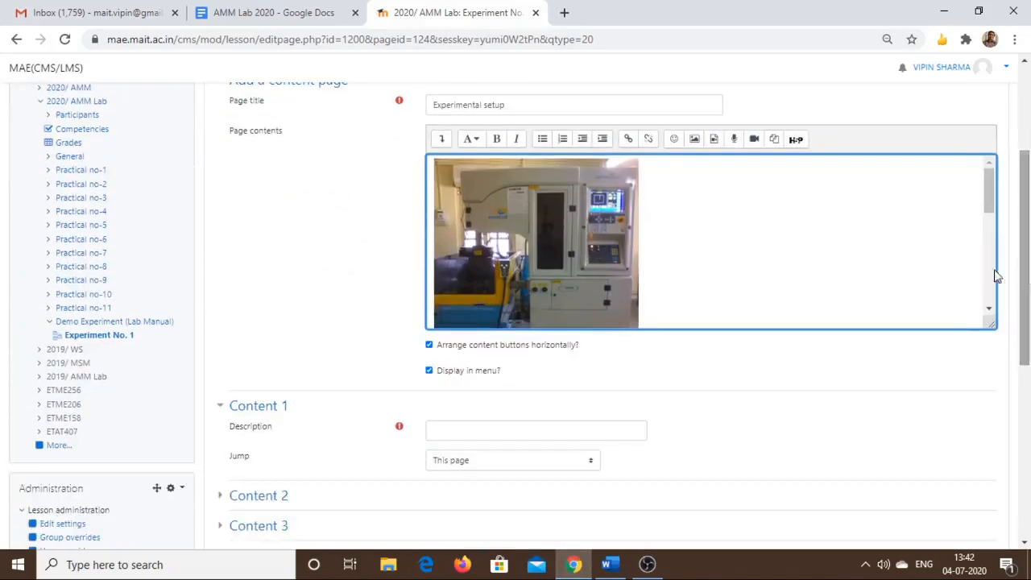
left_click(483, 428)
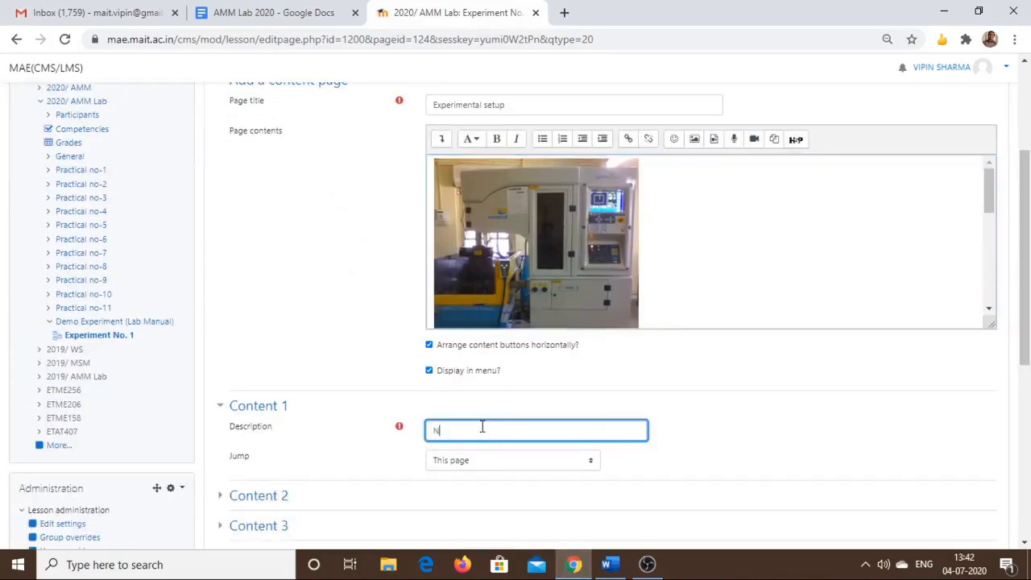
left_click(492, 461)
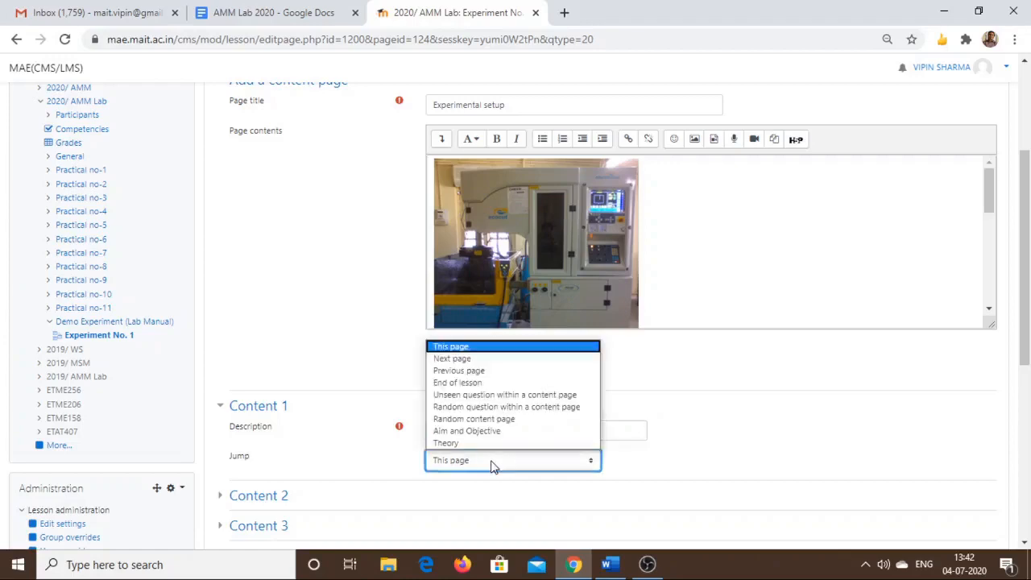
left_click(487, 359)
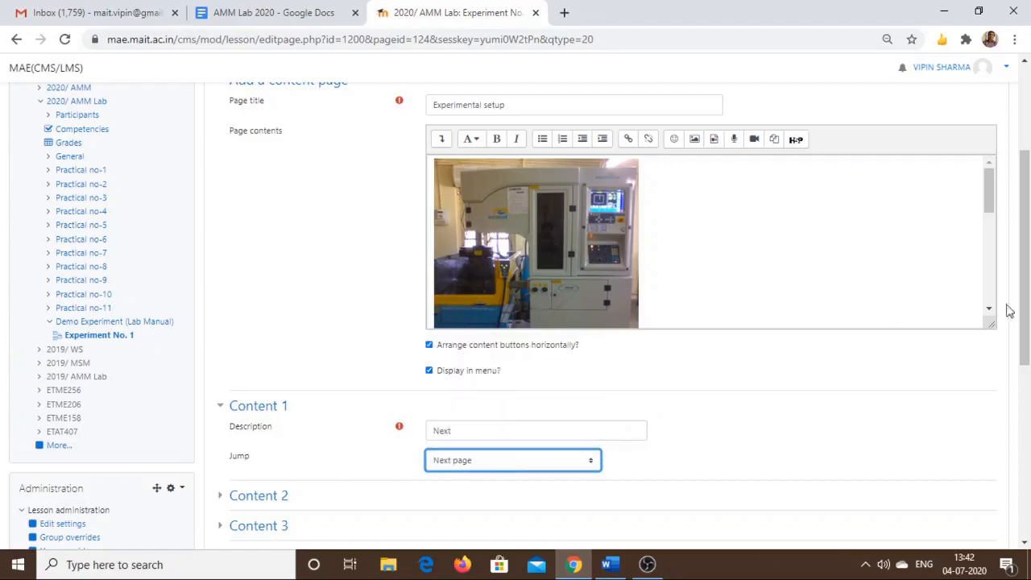
left_click_drag(1026, 318, 1029, 499)
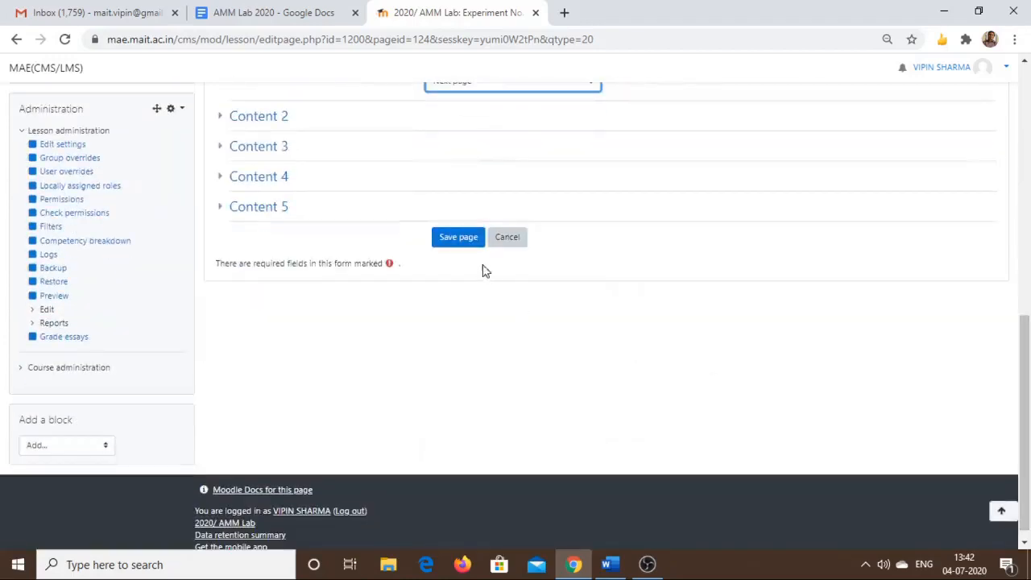
left_click(464, 241)
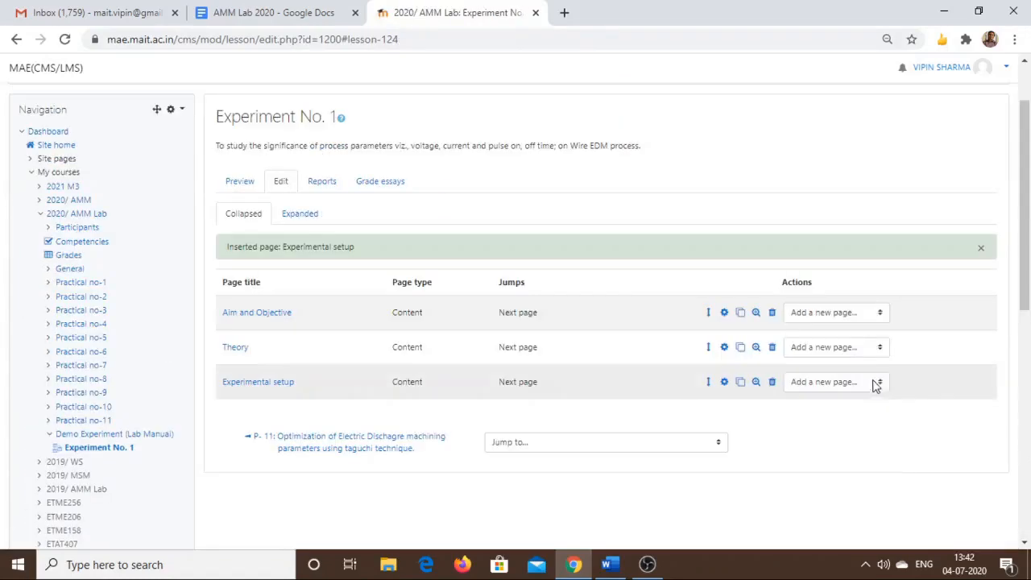
- Add another content page after Experimental setup and title it "Simulator Experiment"
left_click(881, 383)
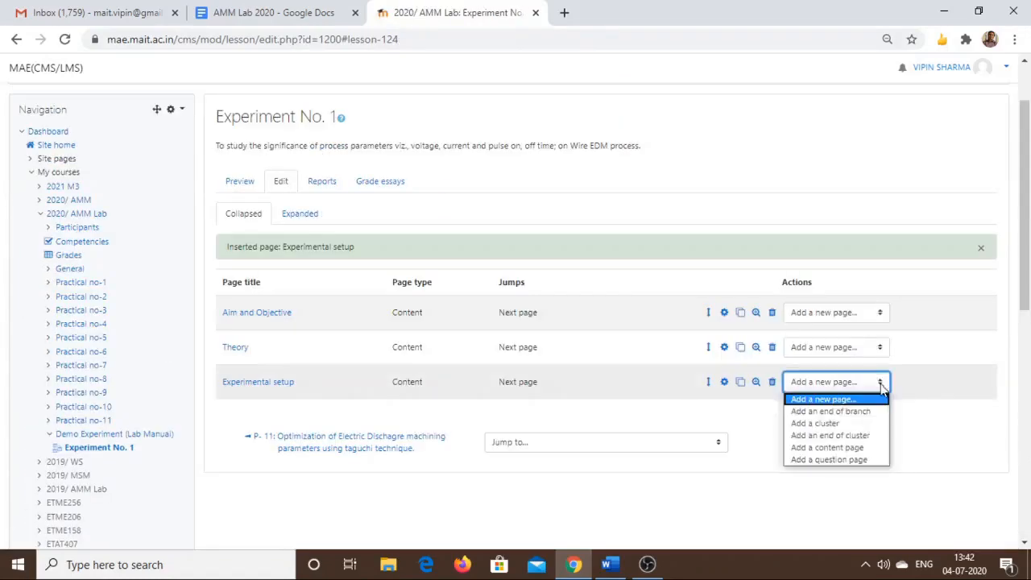
left_click(850, 449)
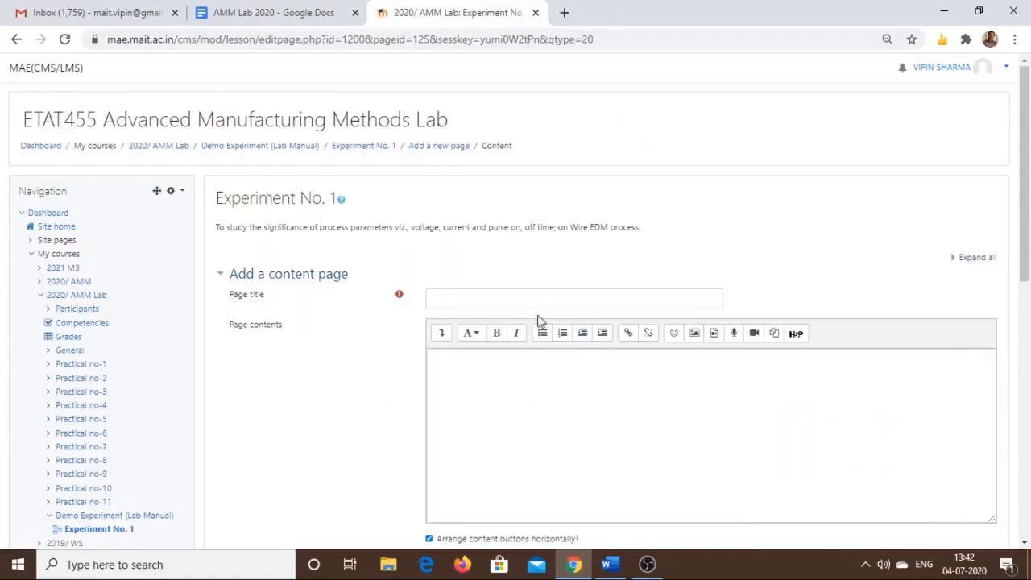
left_click(518, 302)
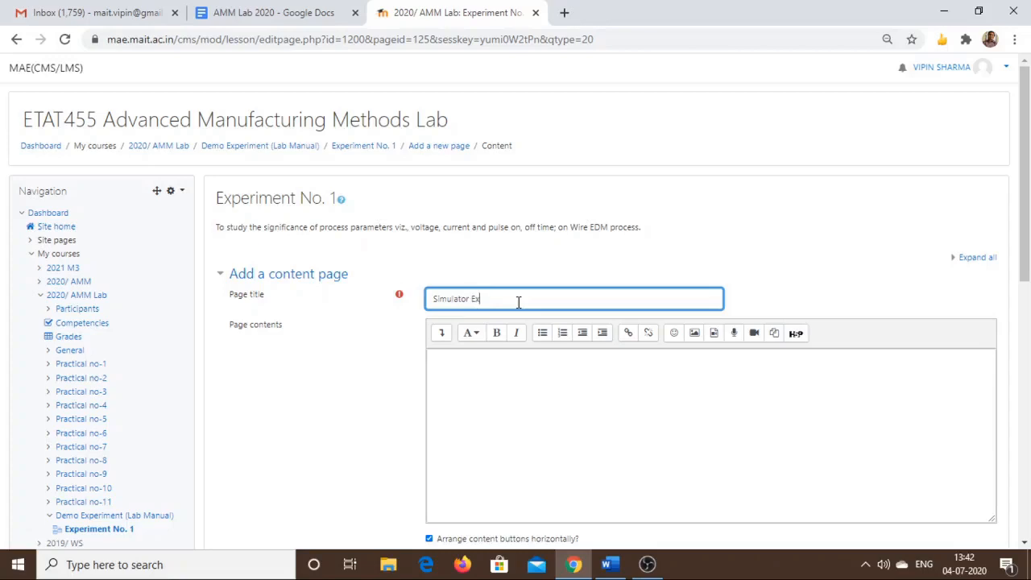
type("Simulator Experiment")
- Copy the Simulator Experiment instruction and its EDM simulator URL from the Word document into the page contents
left_click(511, 417)
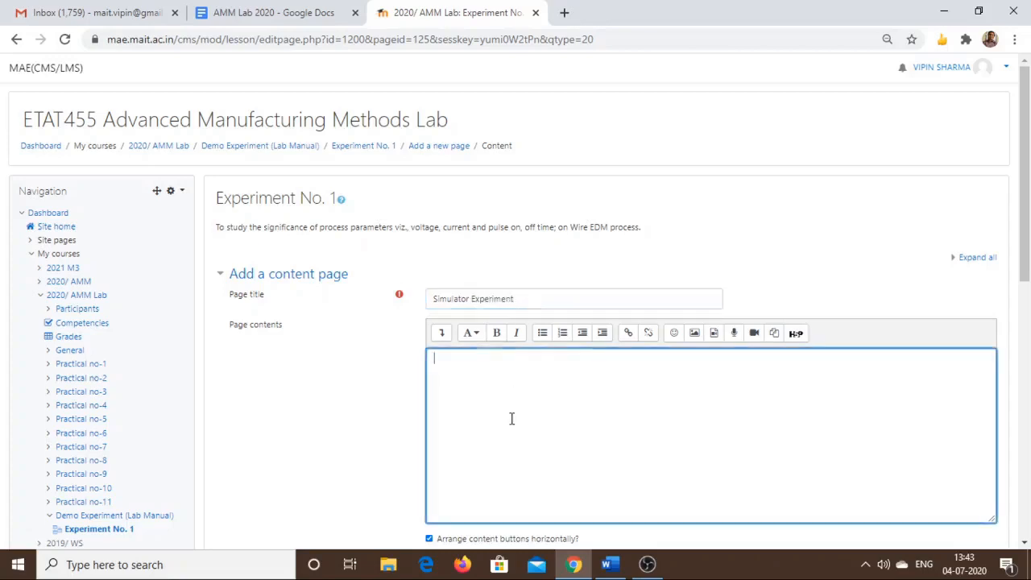
left_click(610, 564)
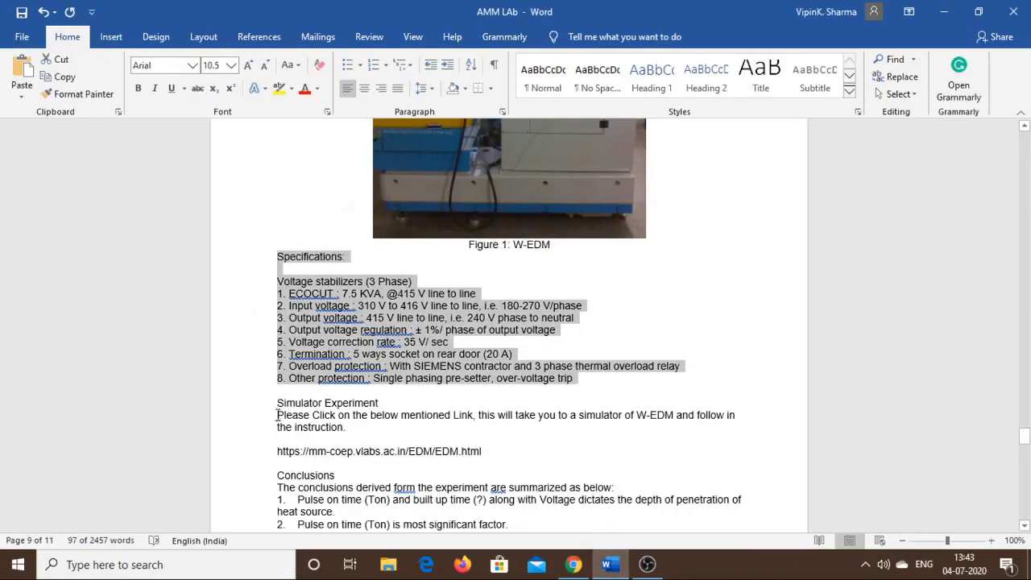
left_click_drag(277, 415, 509, 460)
key("ctrl+c")
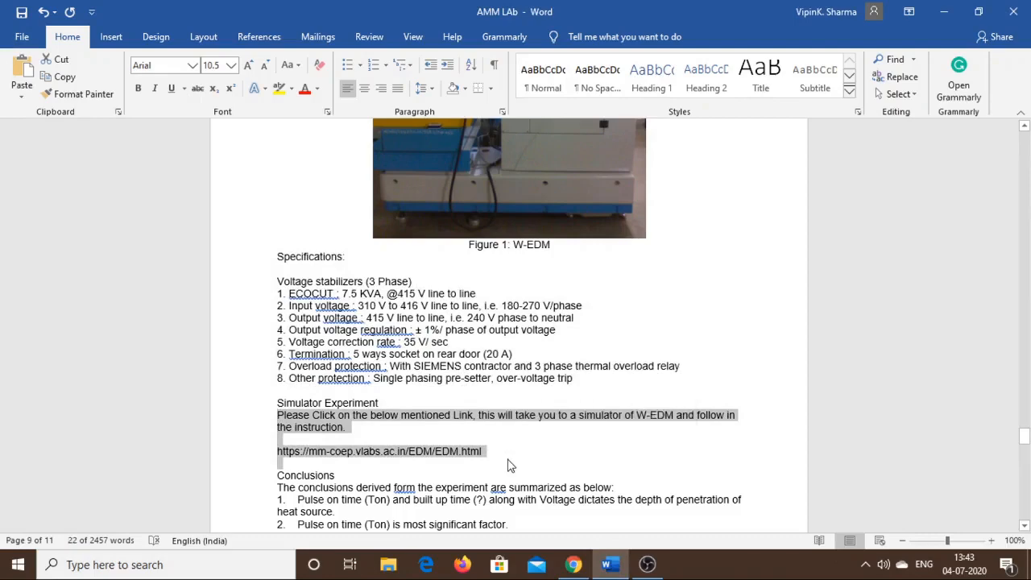
left_click(574, 564)
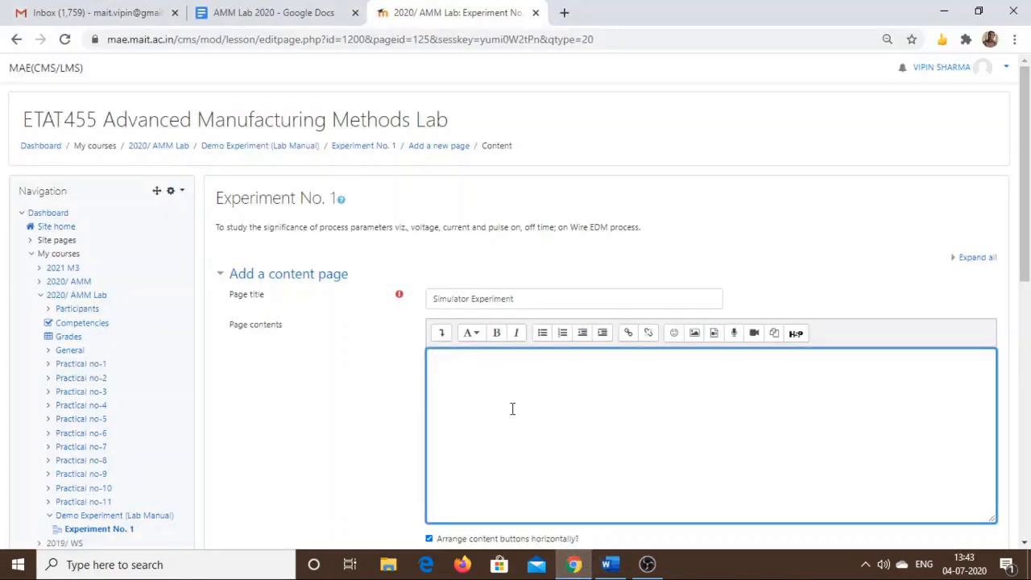
key("ctrl+v")
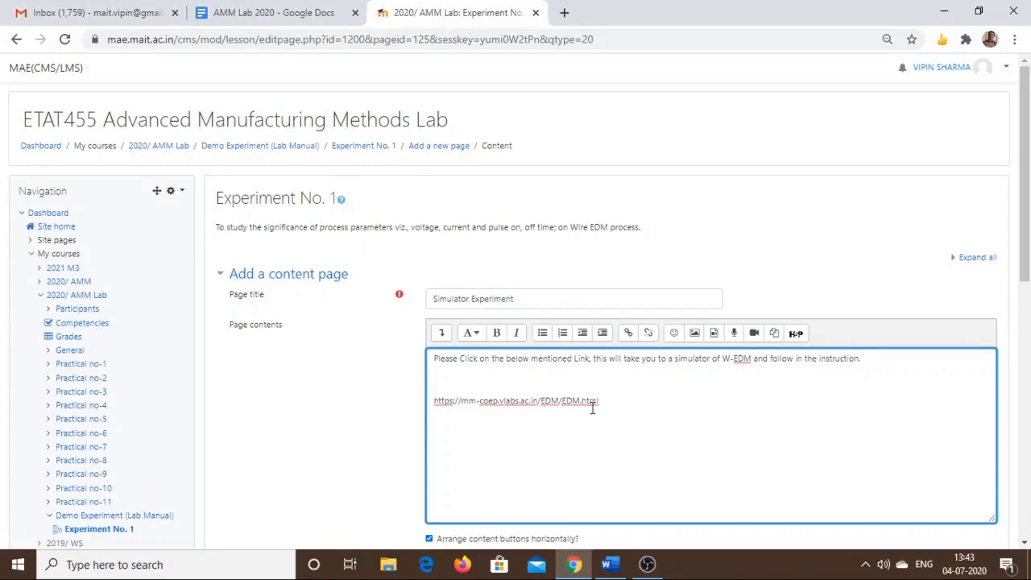
left_click_drag(603, 400, 435, 400)
key("ctrl+c")
left_click(524, 454)
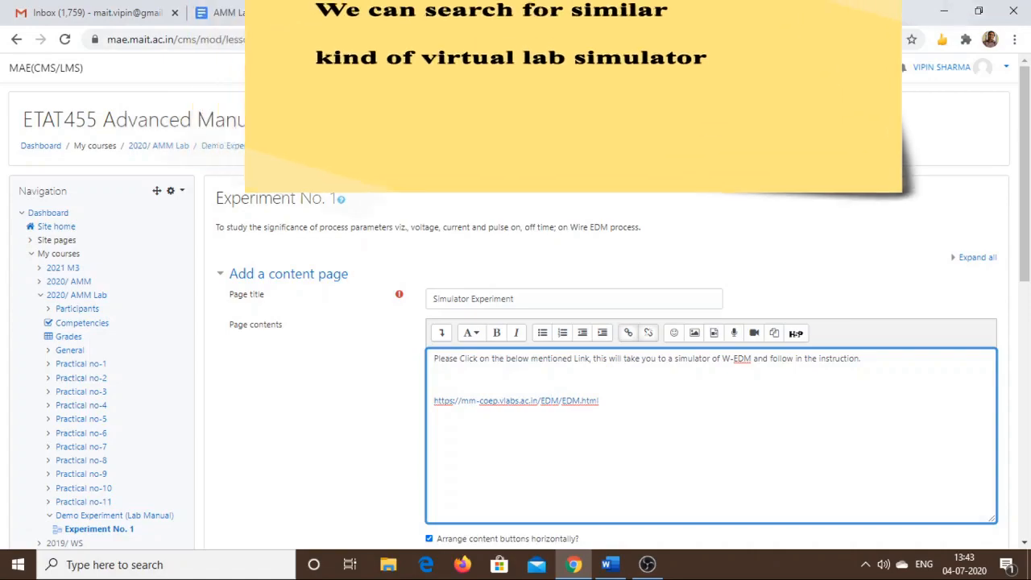
- Open the copied EDM simulator address in a new browser tab to check where it leads
key("ctrl+t")
key("ctrl+v")
key("Return")
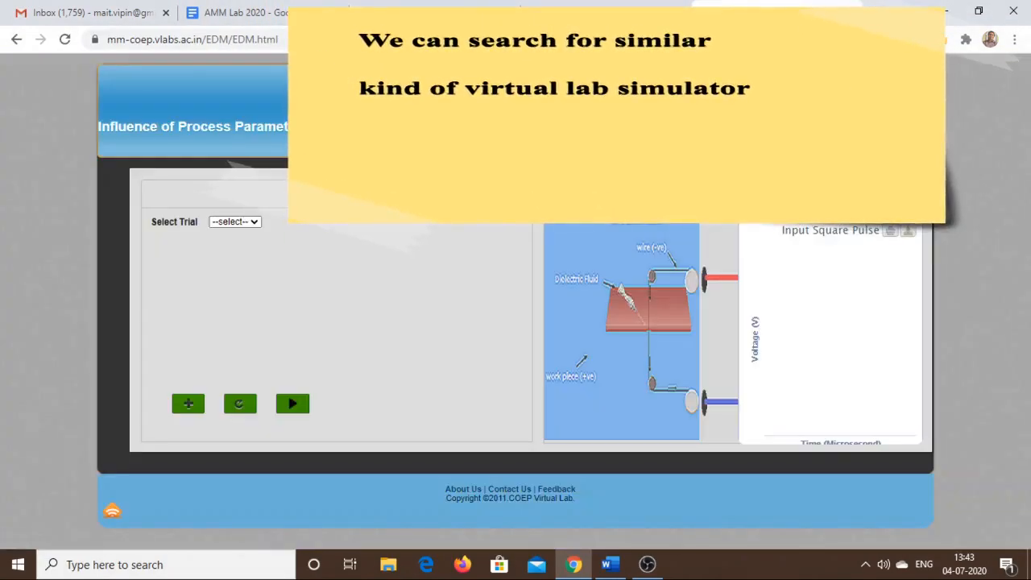
- Select trial 1 in the EDM simulator, run its input pulse simulation and add its result to the readings
left_click(246, 223)
left_click(244, 247)
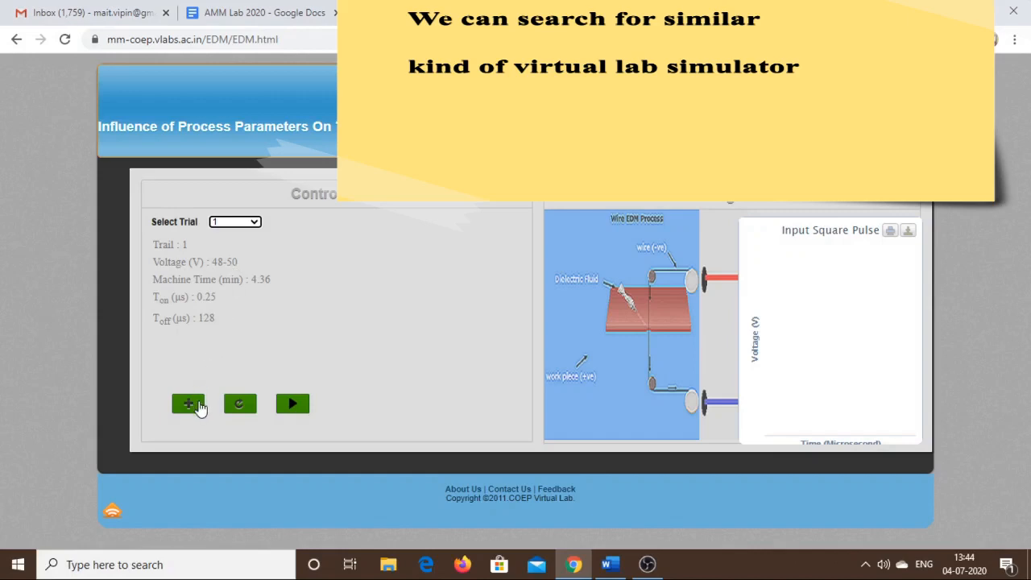
left_click(296, 408)
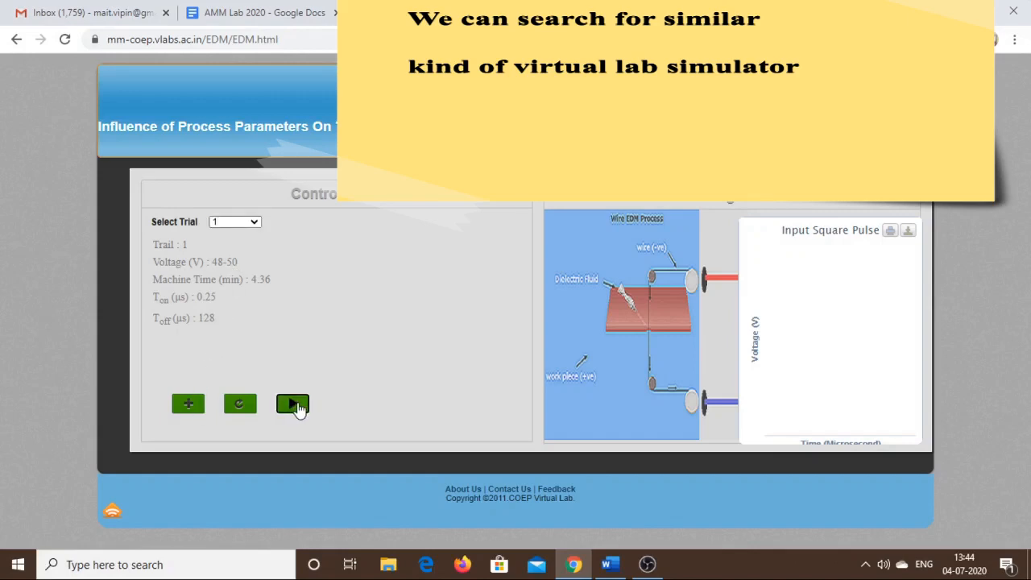
left_click(182, 411)
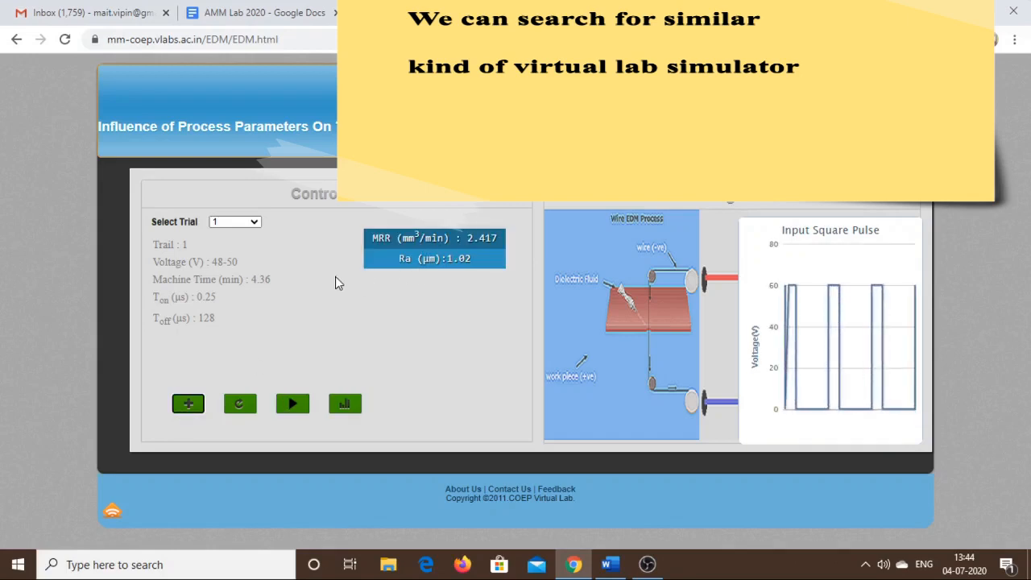
- Add the results of trials 2, 3, 4 and 5 to the simulator readings
left_click(253, 224)
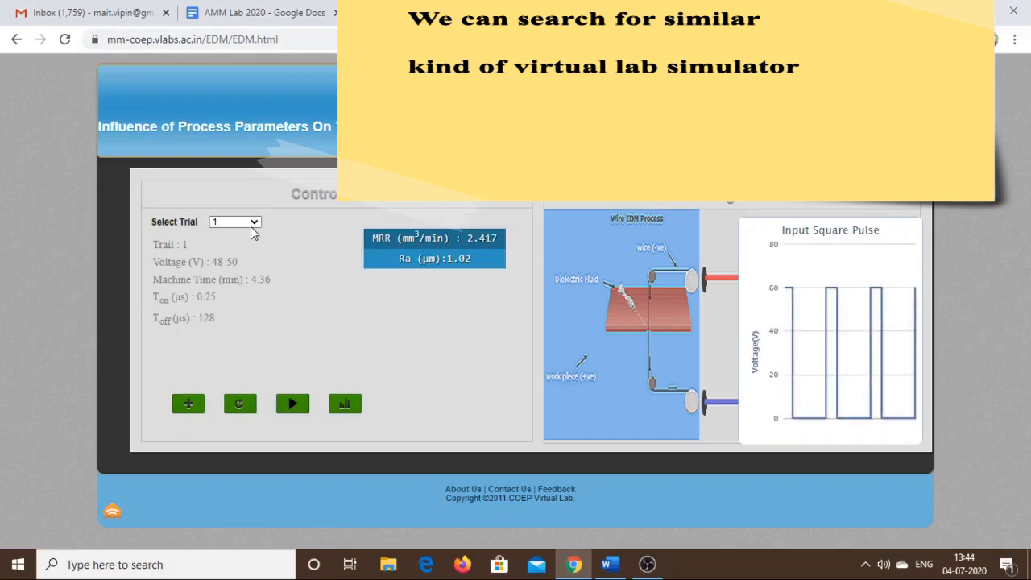
left_click(253, 224)
left_click(245, 261)
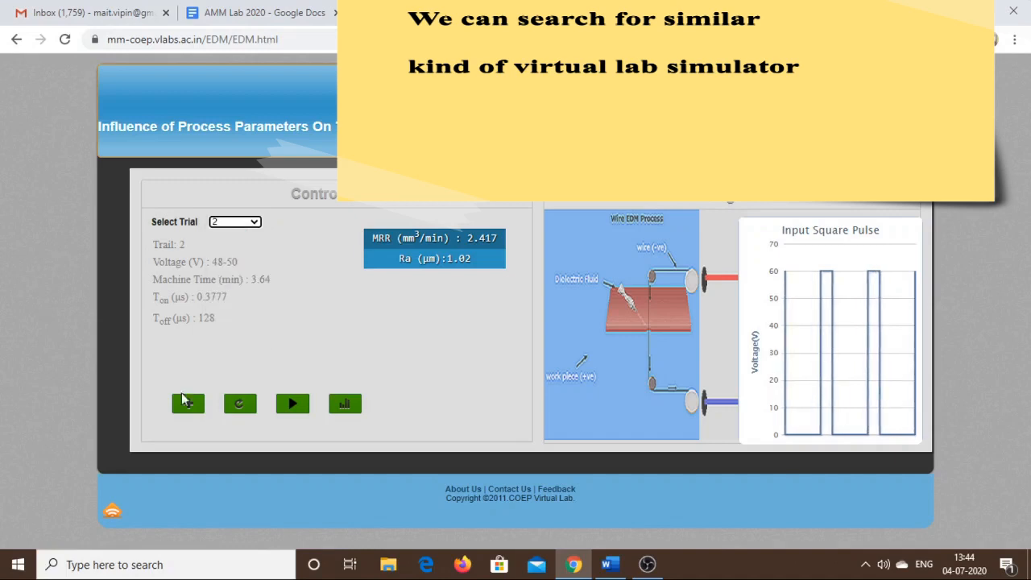
left_click(187, 404)
left_click(253, 223)
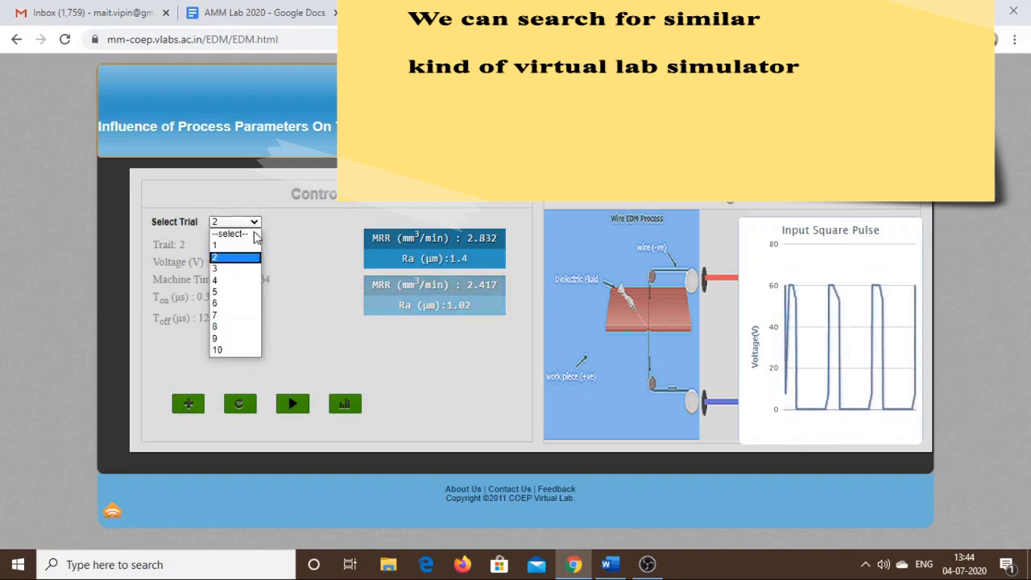
left_click(242, 271)
left_click(188, 405)
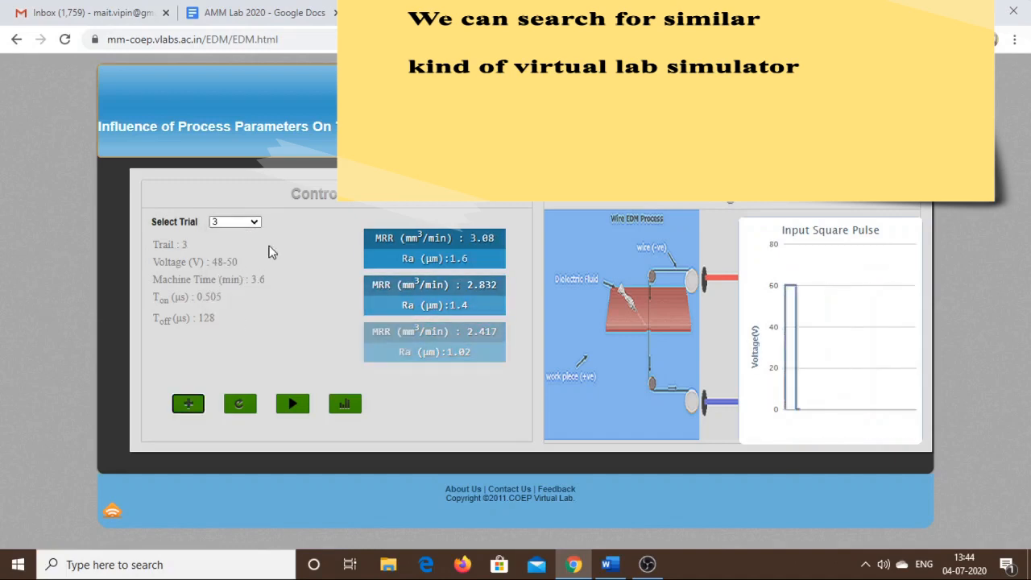
left_click(256, 224)
left_click(242, 281)
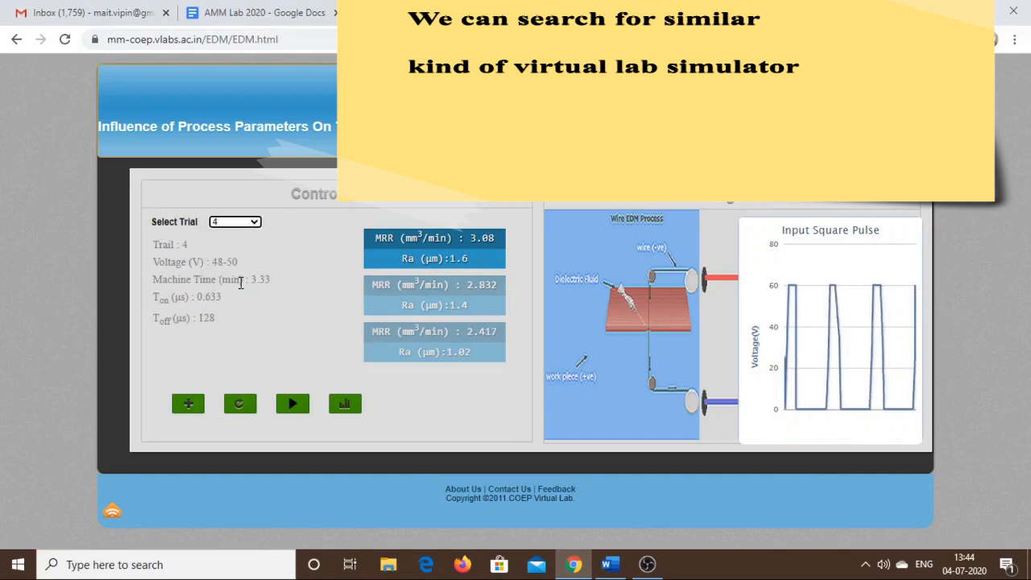
left_click(188, 402)
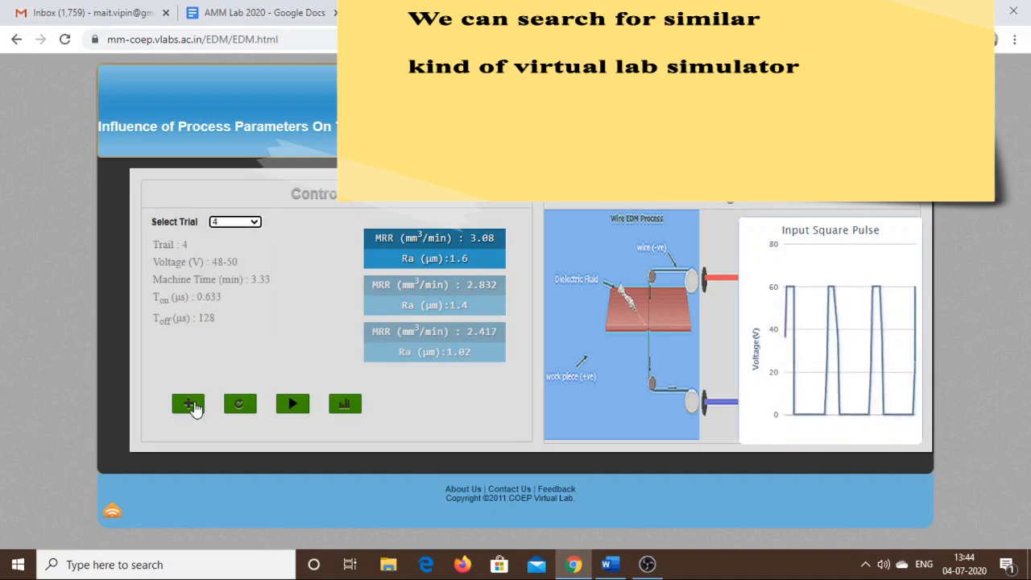
left_click(253, 223)
left_click(235, 293)
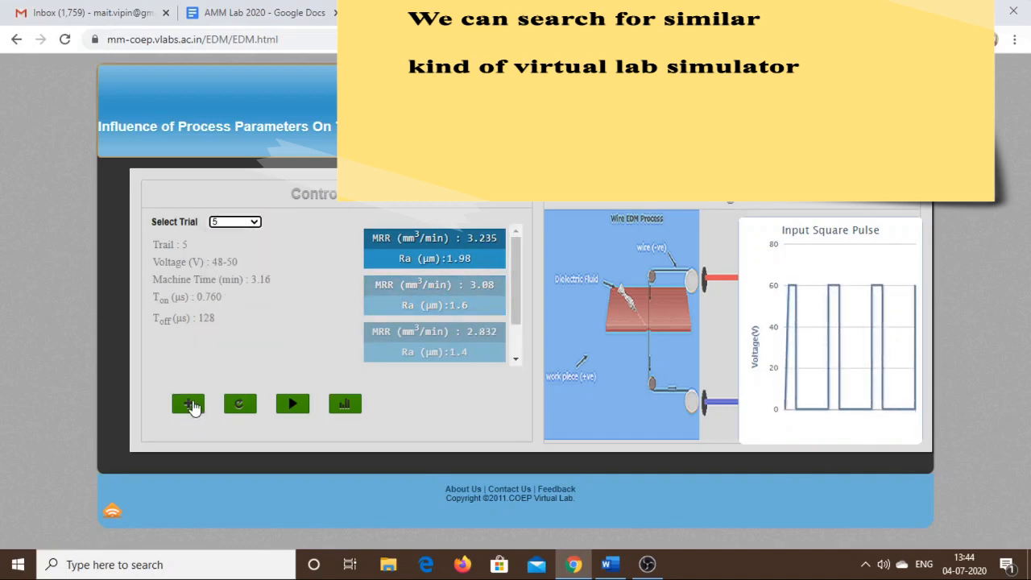
left_click(190, 405)
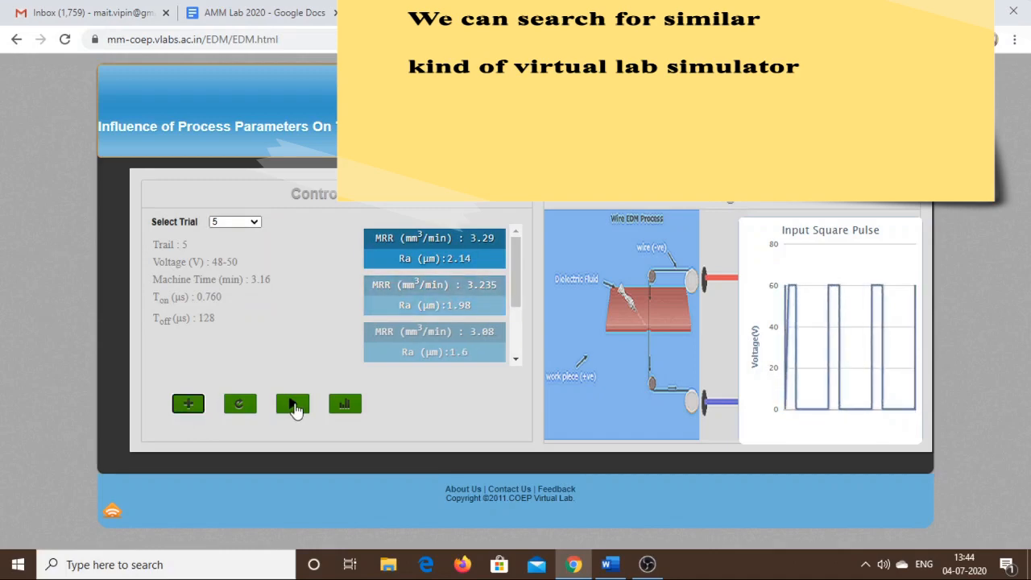
- Plot the recorded trials and view the Ton v/s MRR and Ton v/s Ra graphs, closing each one
left_click(343, 406)
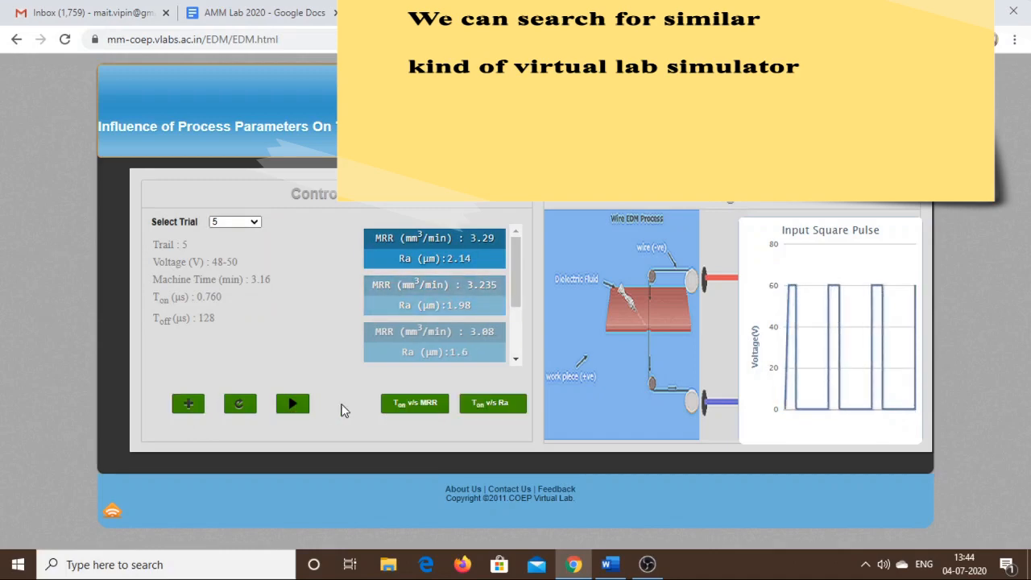
left_click(421, 405)
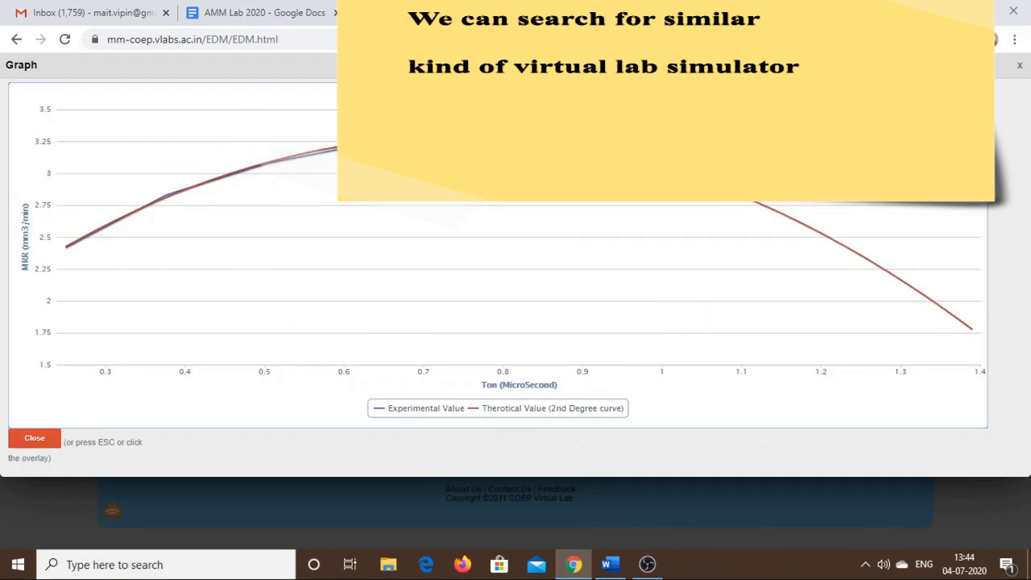
left_click(1020, 66)
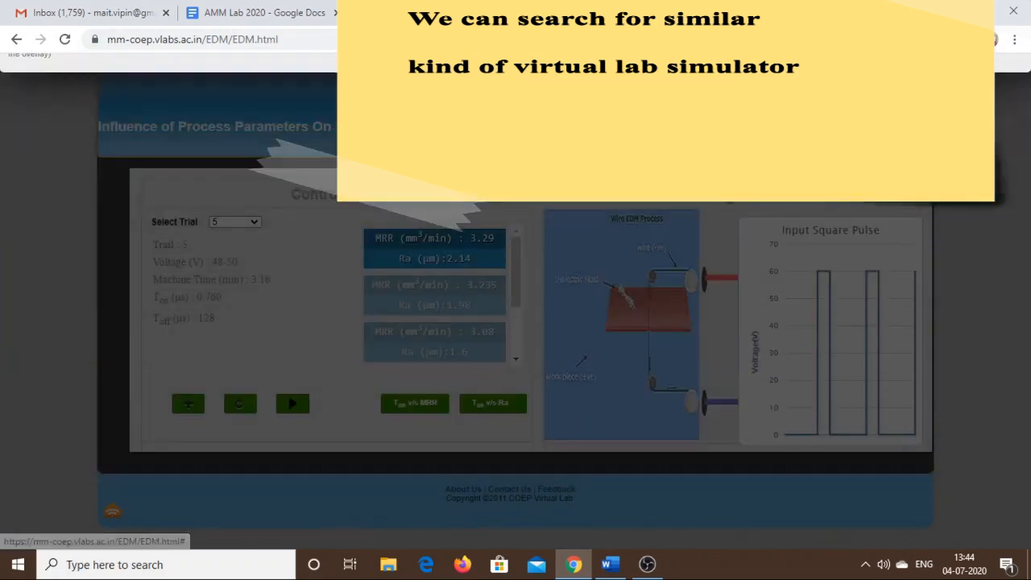
left_click(485, 405)
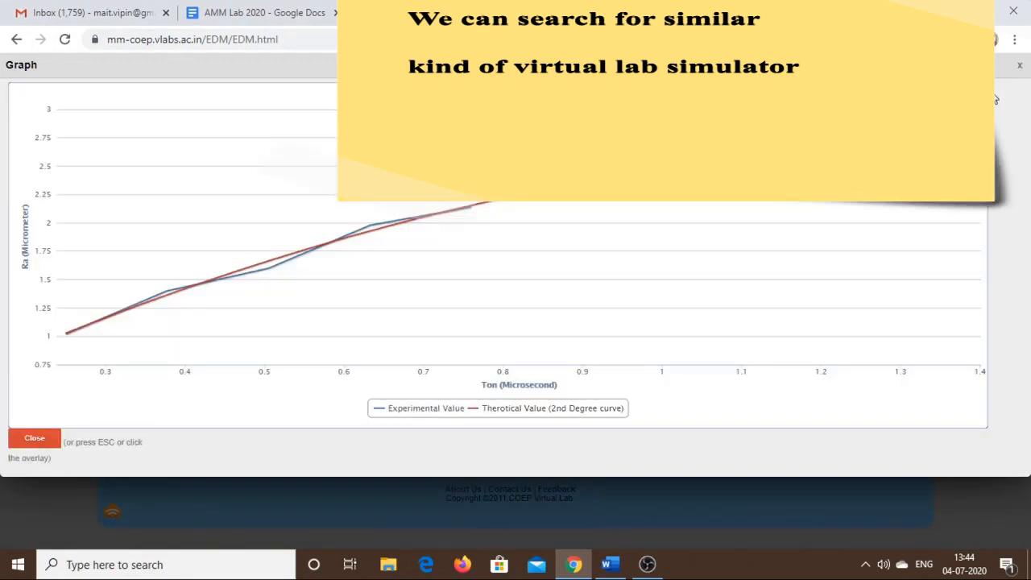
left_click(1021, 68)
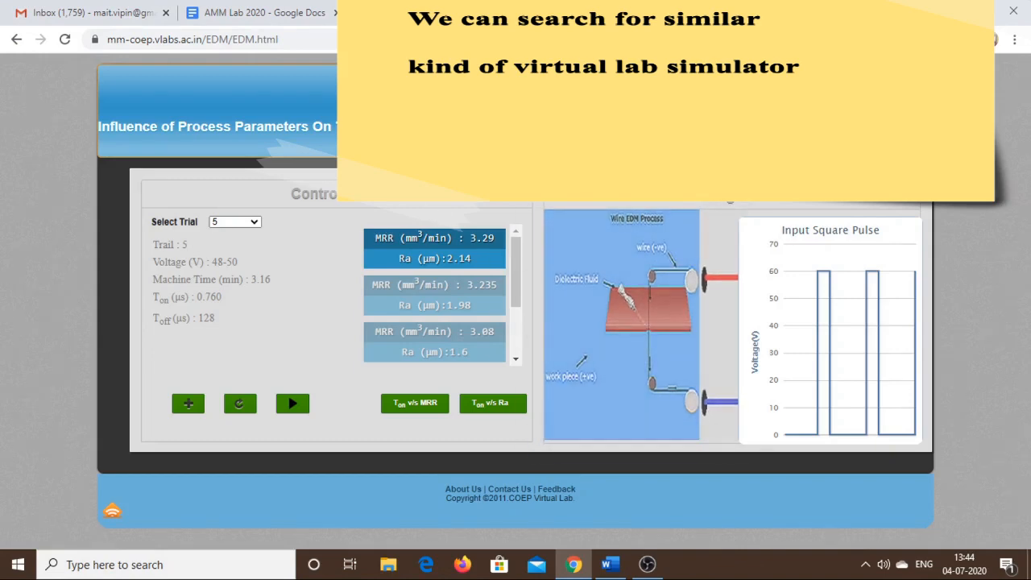
- Return to the Simulator Experiment lesson page, describe Content 1 as "Next" with a jump to Next page, and save the page
key("ctrl+shift+Tab")
key("ctrl+Tab")
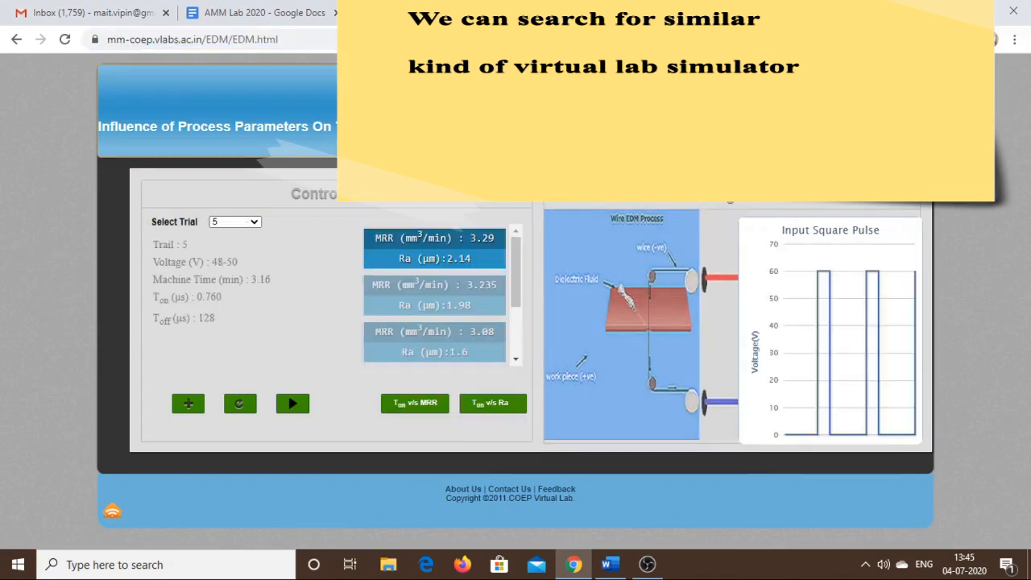
key("ctrl+shift+Tab")
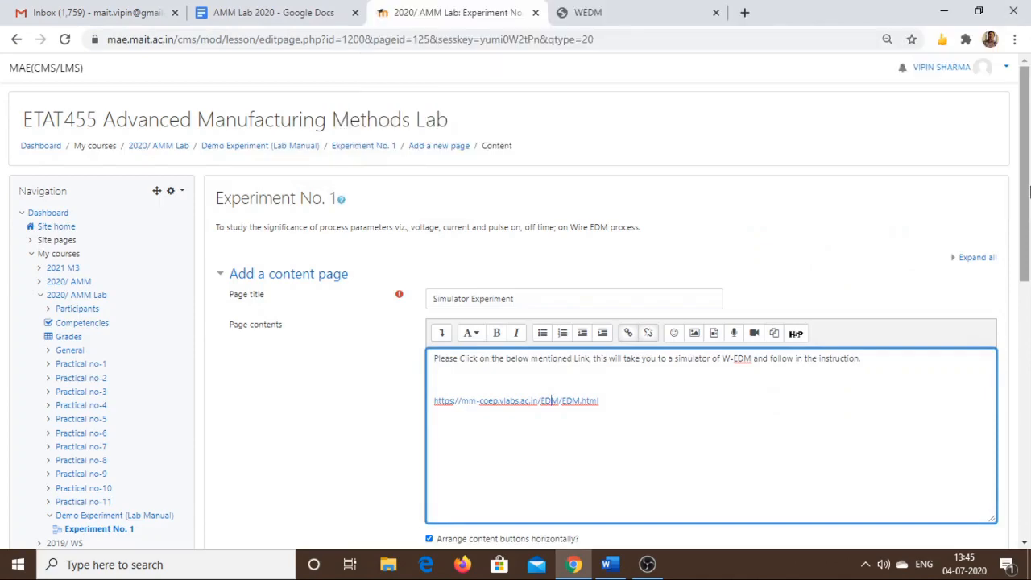
left_click_drag(1029, 191, 1029, 268)
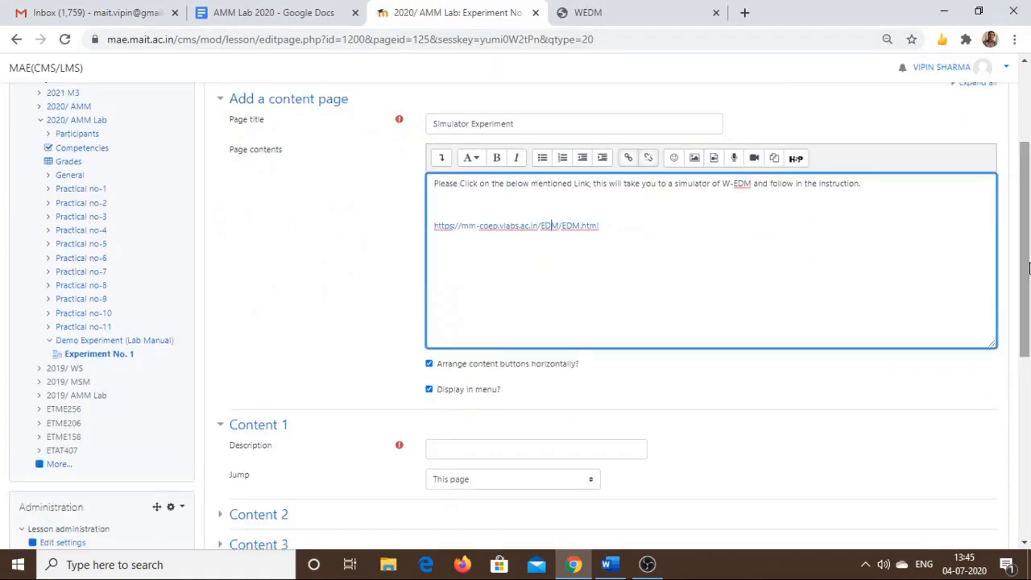
scroll(836, 313, "down", 1)
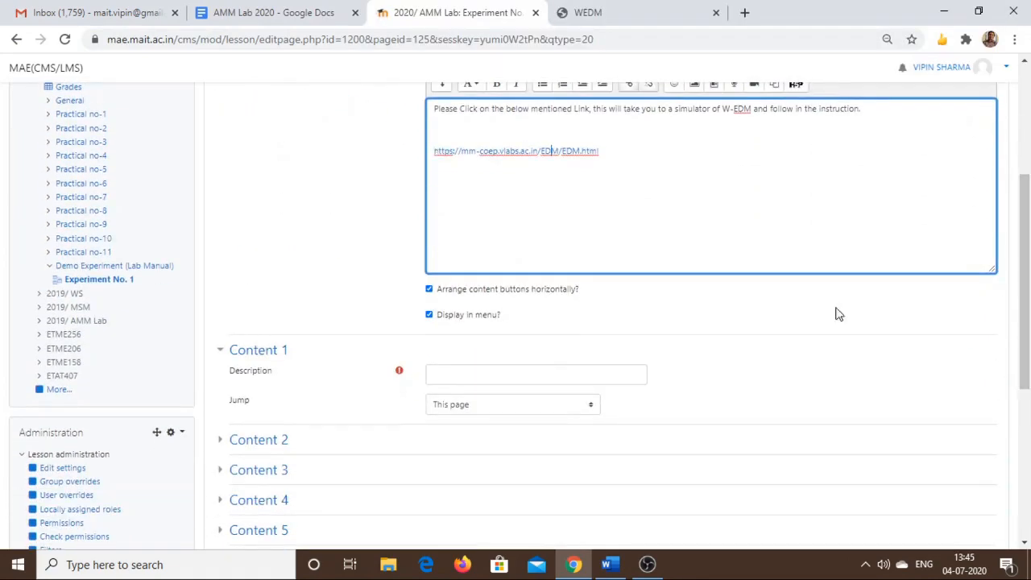
left_click(493, 378)
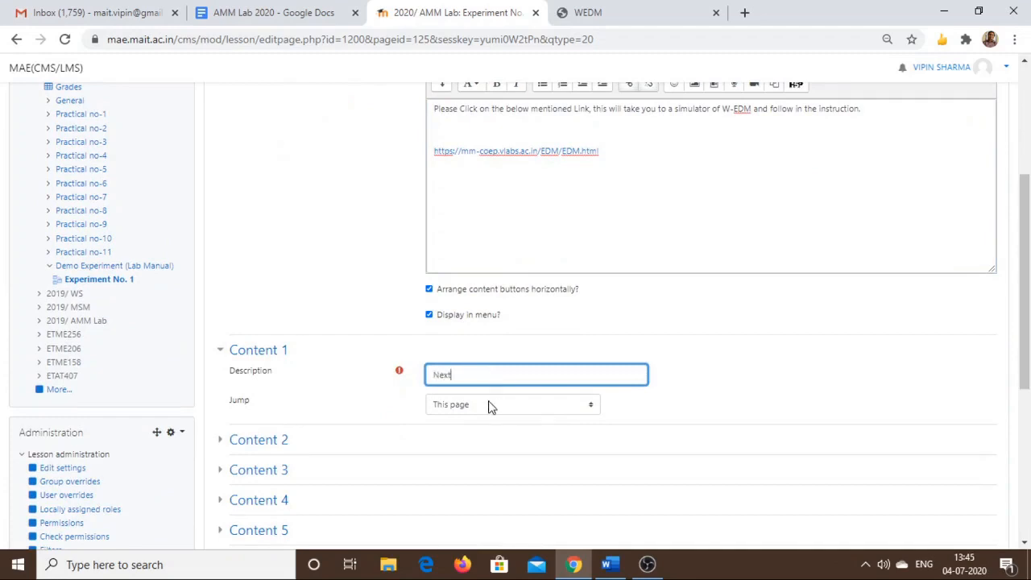
left_click(492, 405)
left_click(487, 433)
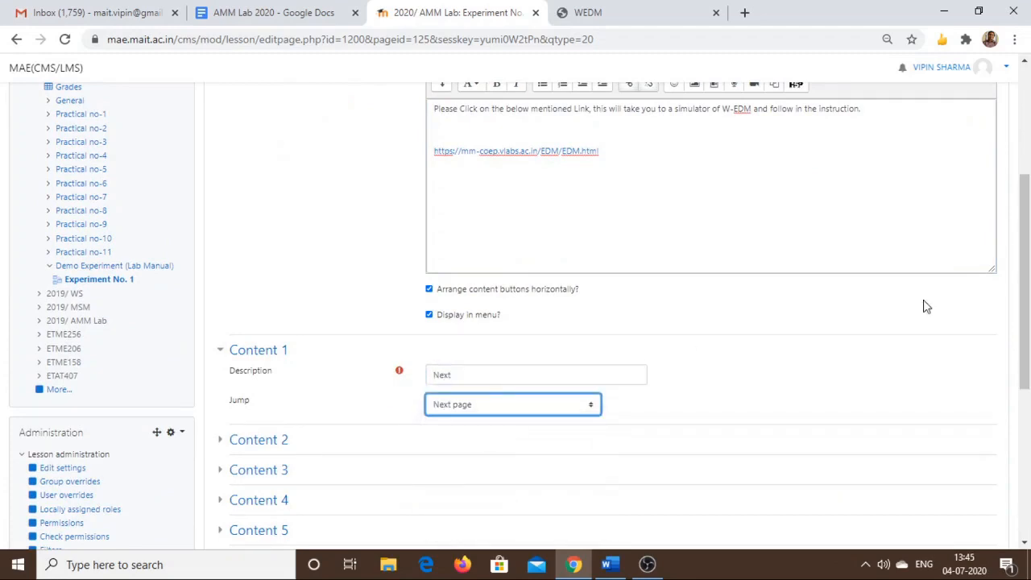
left_click_drag(1028, 306, 1029, 411)
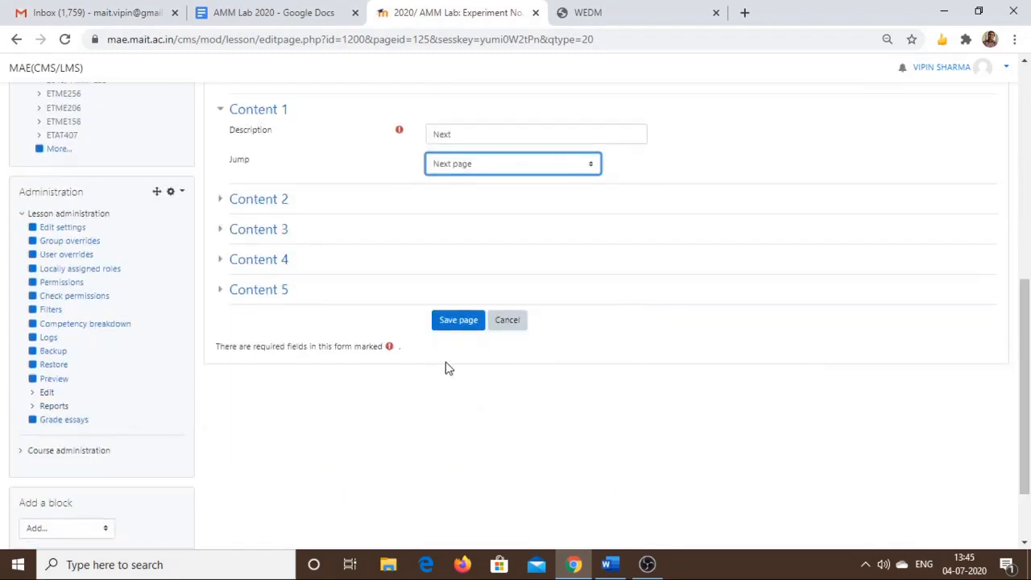
left_click(456, 328)
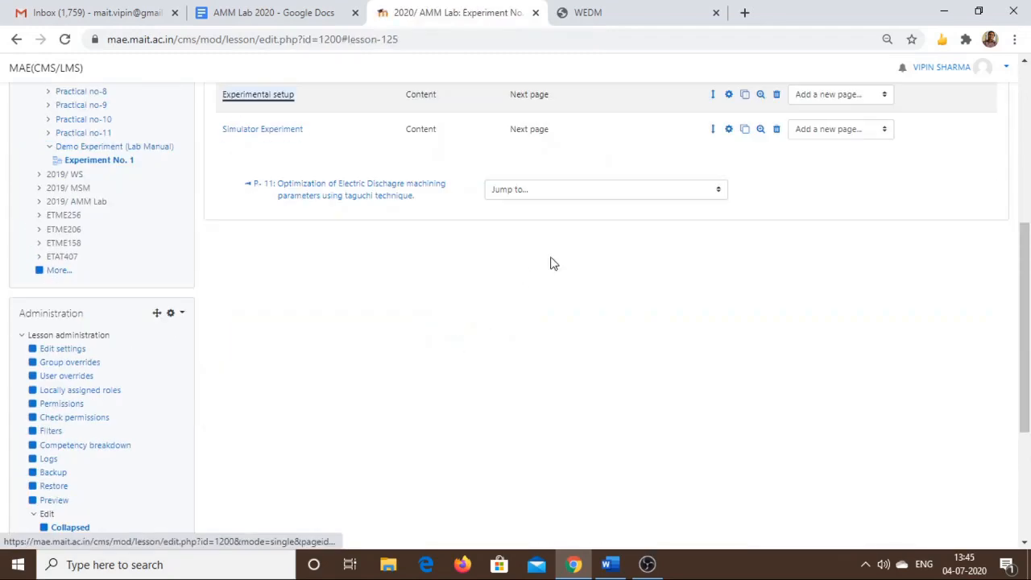
- Check the lab experiment outline in the AMM Lab 2020 document, and add a content page titled "Conclusions" after Simulator Experiment
left_click(291, 13)
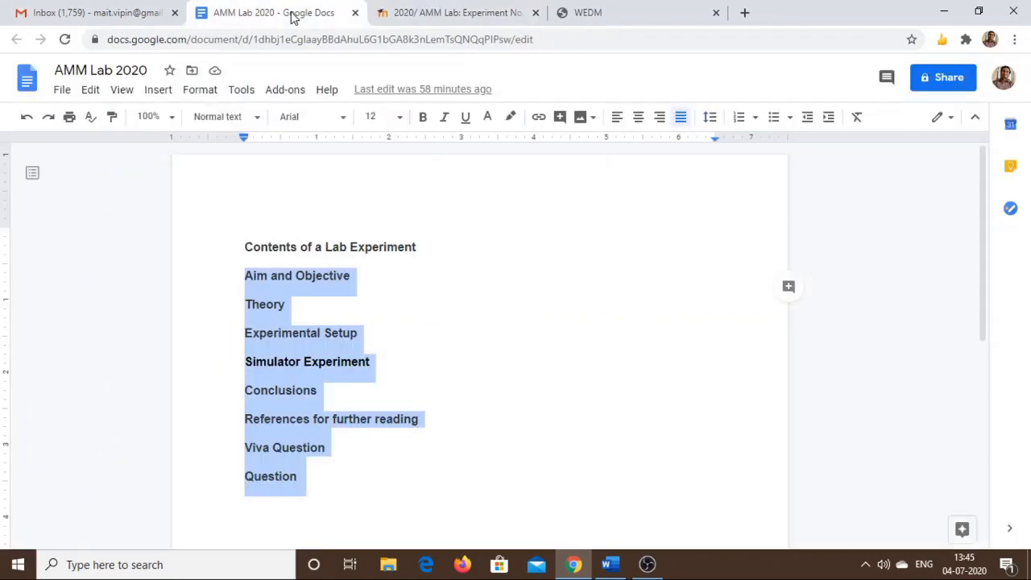
left_click(498, 10)
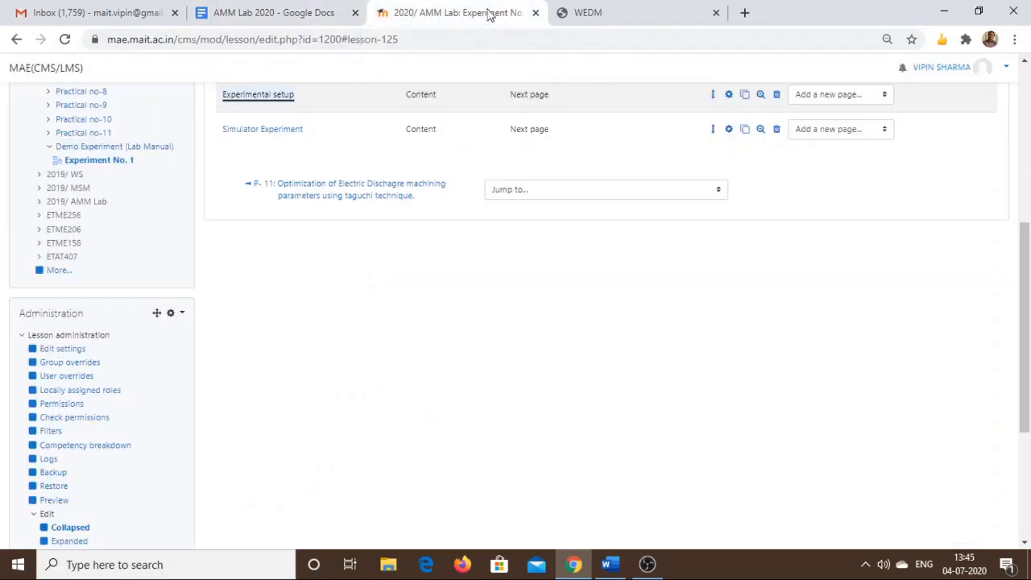
left_click(886, 136)
left_click(856, 196)
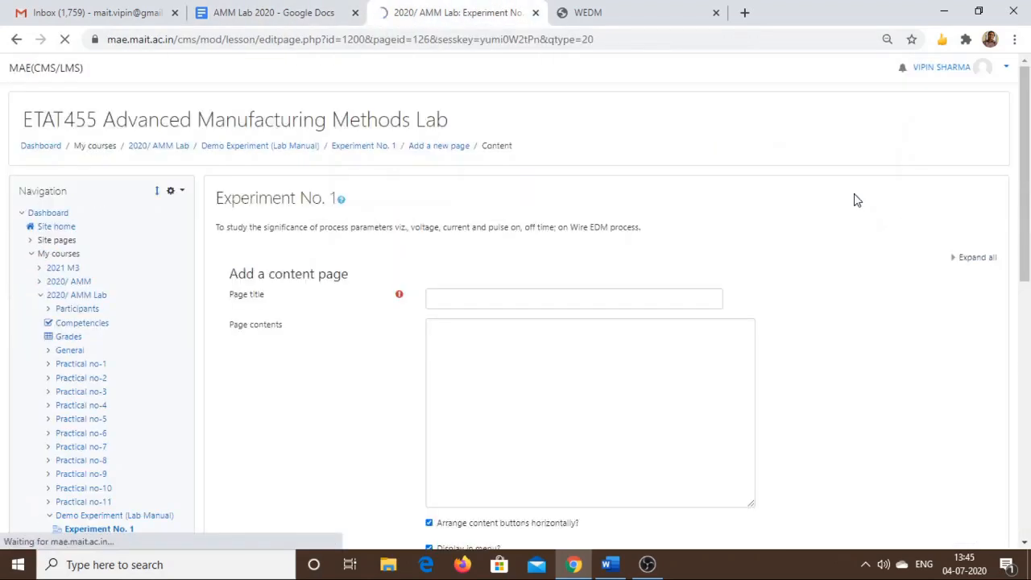
left_click(456, 298)
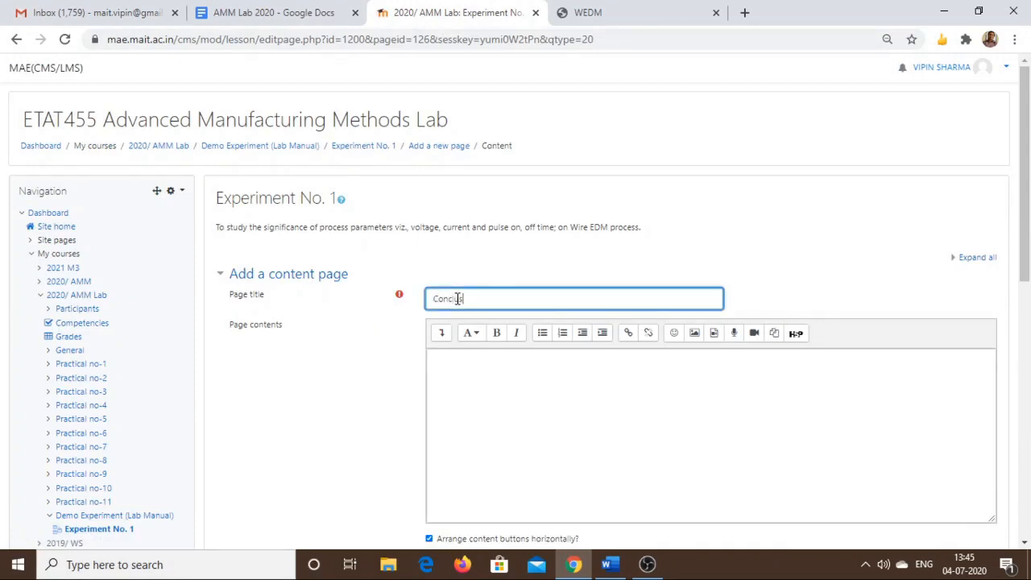
left_click(474, 355)
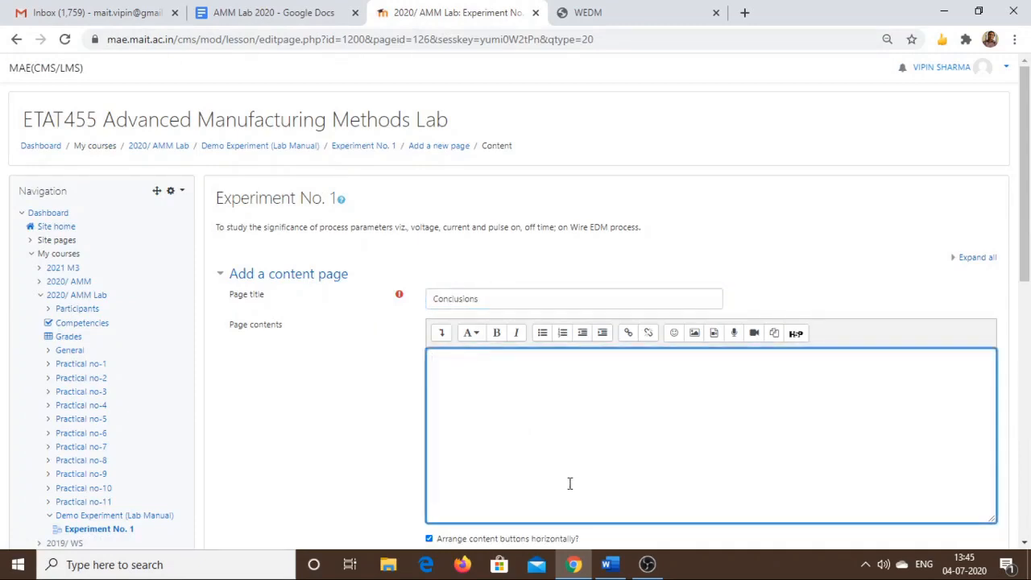
- Copy the five-point conclusions text with its introductory line from the AMM LAb Word document into the page contents
left_click(610, 566)
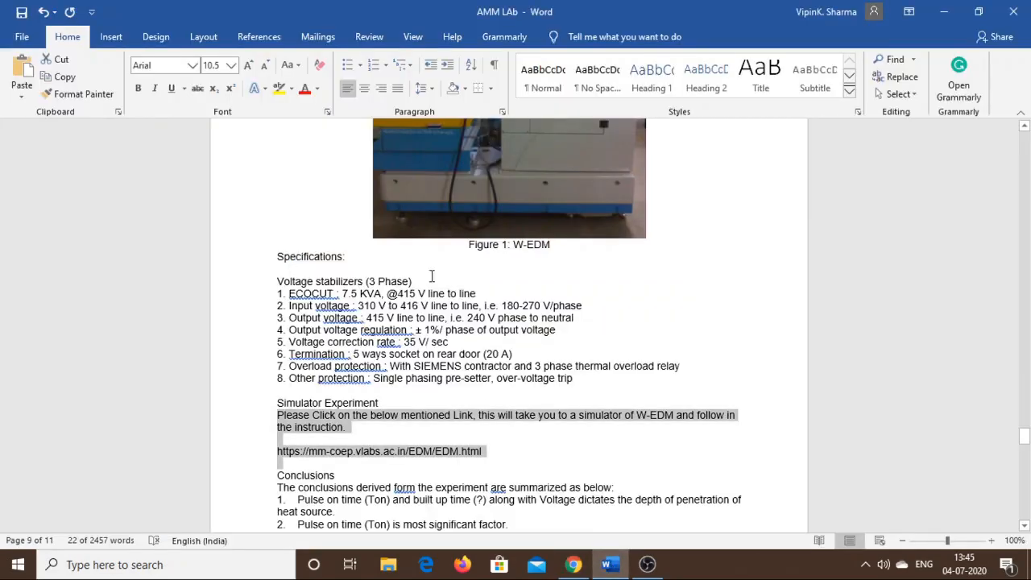
left_click(1025, 525)
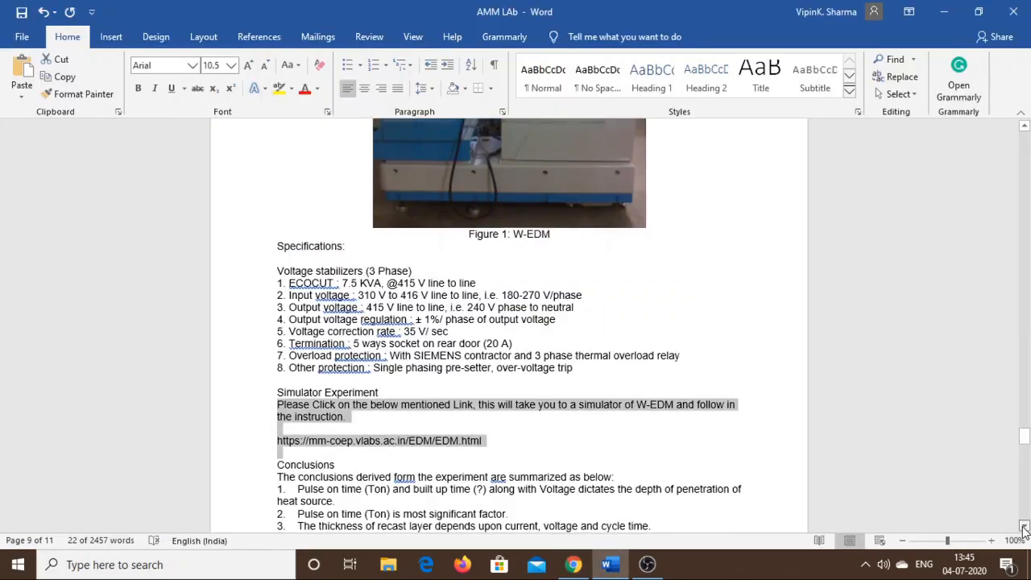
left_click(1024, 527)
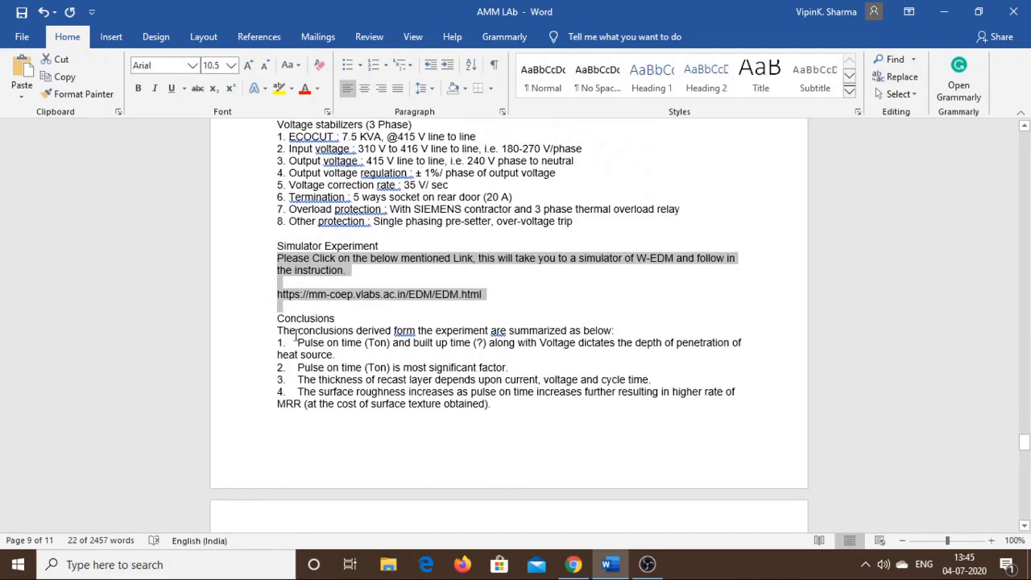
left_click_drag(278, 331, 497, 437)
left_click_drag(504, 525, 471, 160)
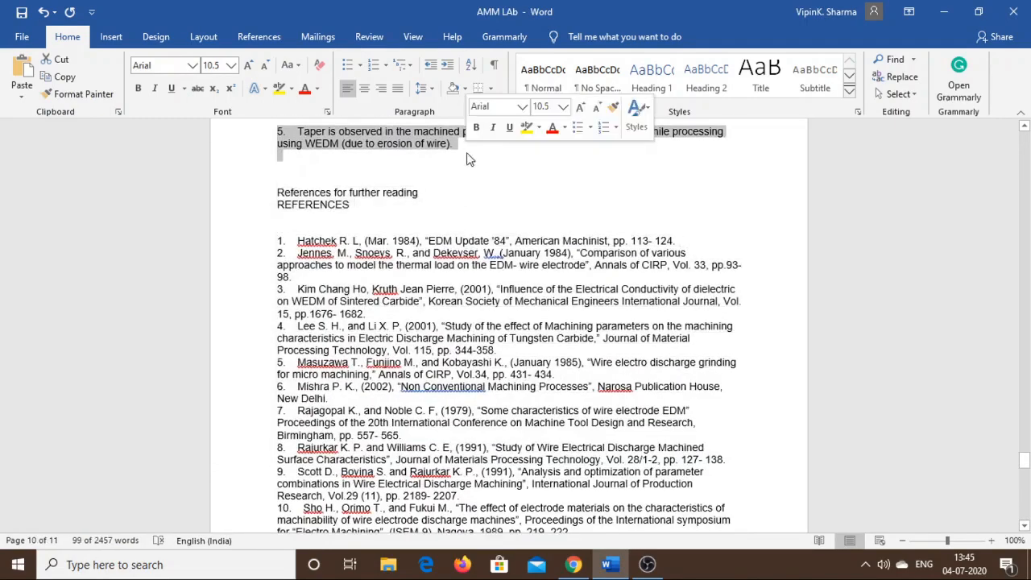
left_click(573, 564)
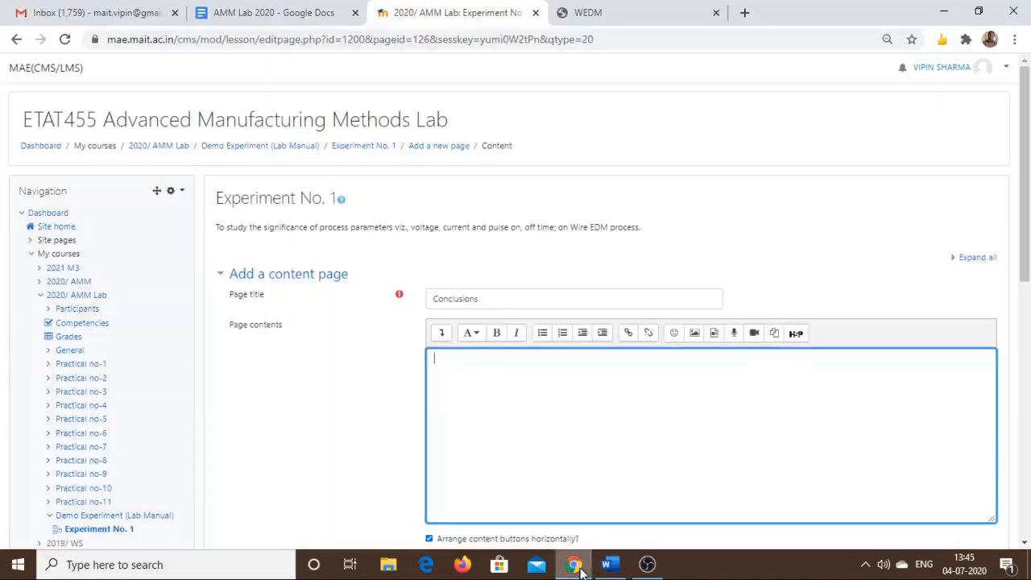
type("The conclusions derived form the experiment are summarized as below: Pulse on time (Ton) and built up time (?) along with Voltage dictates the depth of penetration of heat source. Pulse on time (Ton) is most significant factor. The thickness of recast layer depends upon current, voltage and cycle time. The surface roughness increases as pulse on time increases further resulting in higher rate of MRR (at the cost of surface texture obtained). Taper is observed in the machined part which is a inevitable phenomenon while processing using WEDM (due to erosion of wire).")
scroll(916, 365, "down", 4)
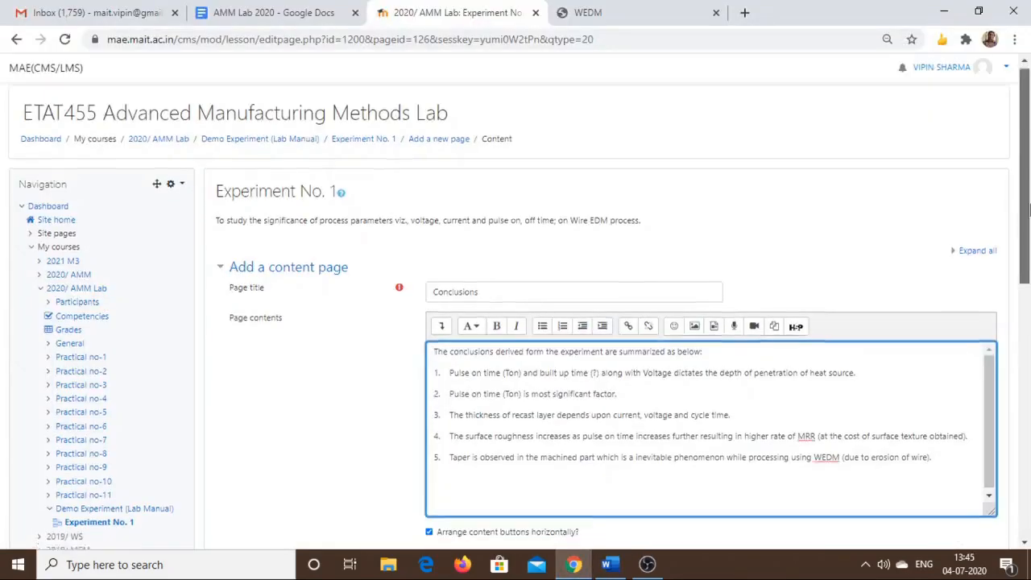
- Describe Content 1 of the Conclusions page as "Next" with a jump to Next page, and save the page
left_click(605, 287)
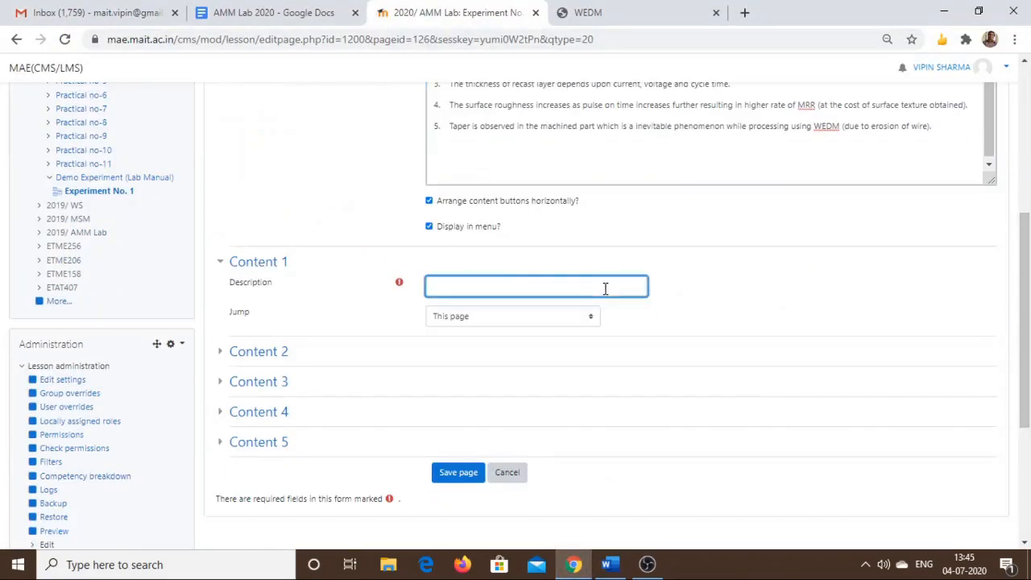
left_click(597, 315)
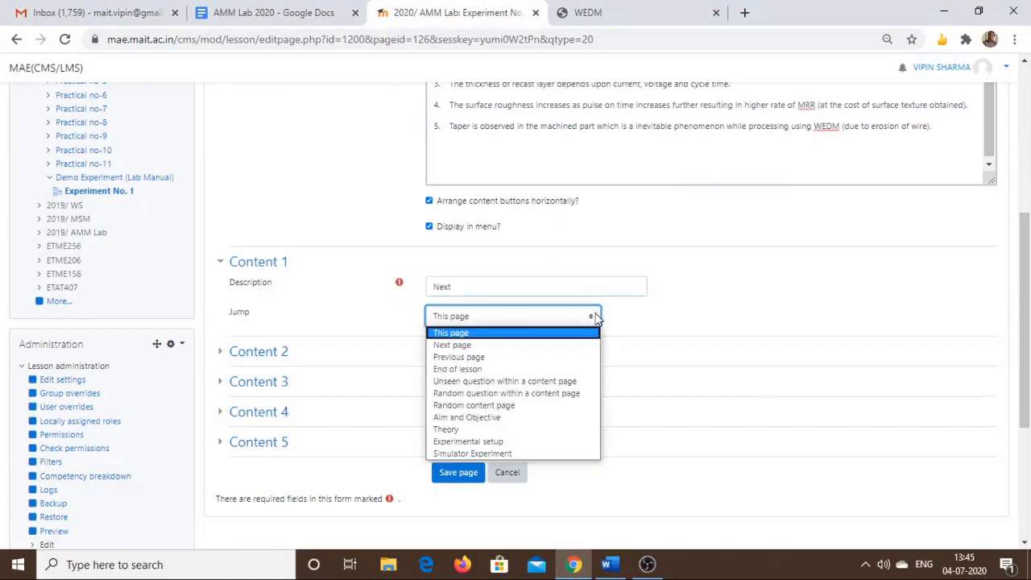
left_click(543, 355)
left_click(458, 472)
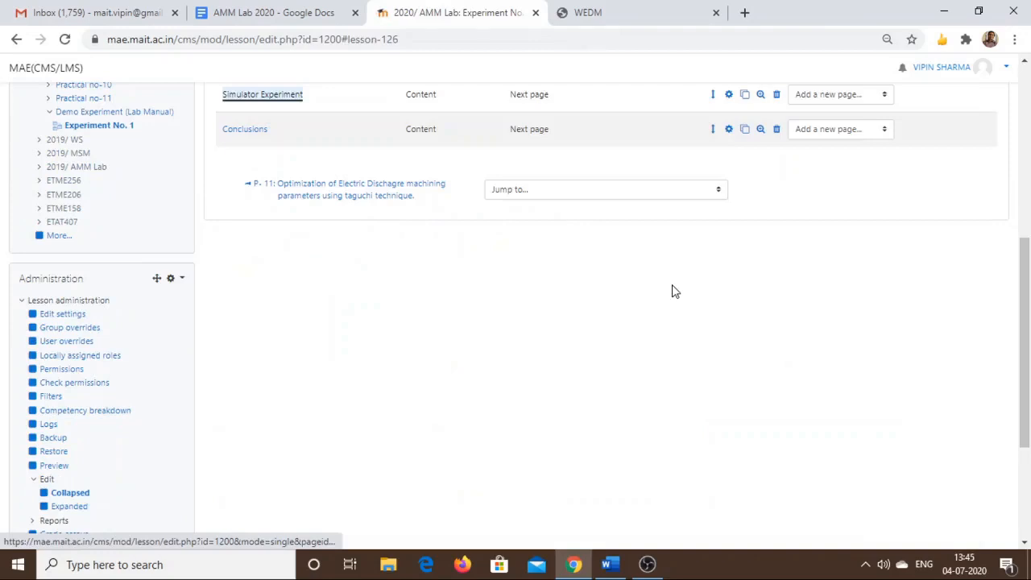
- Add a content page titled "References" after the Conclusions page
left_click(881, 131)
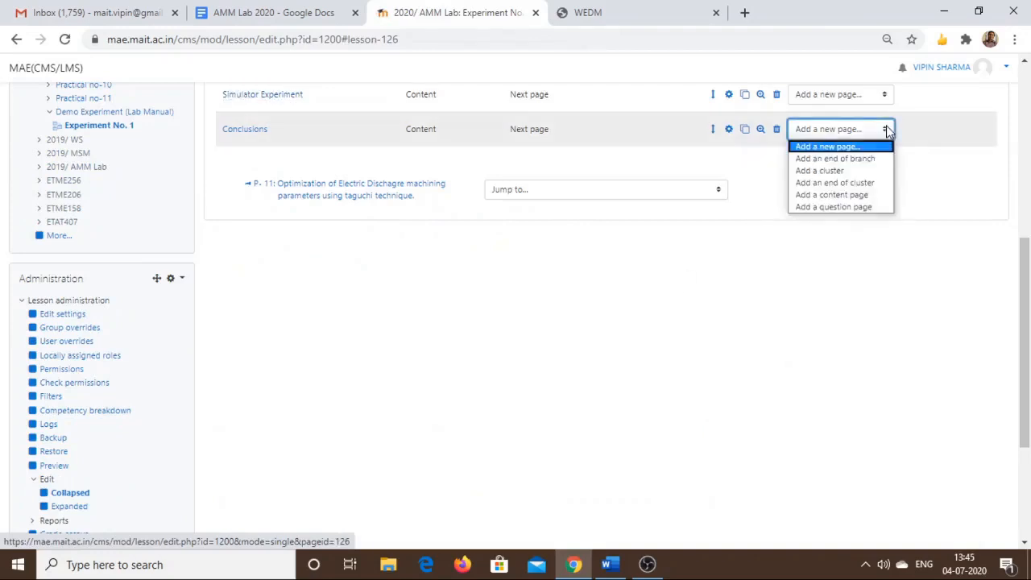
left_click(842, 196)
left_click(524, 298)
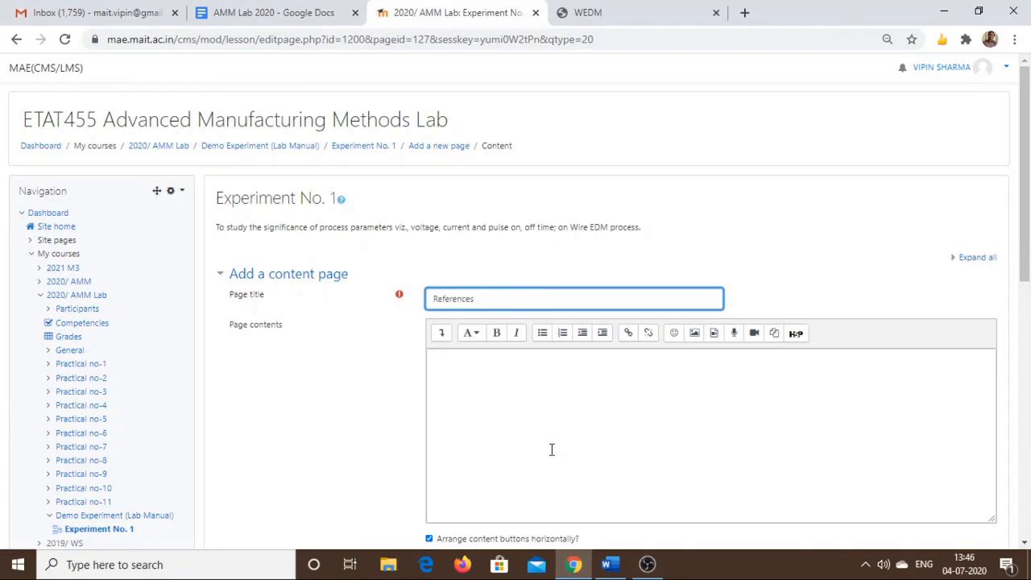
- Copy the 12 numbered references from the AMM LAb Word document into the References page contents
left_click(610, 564)
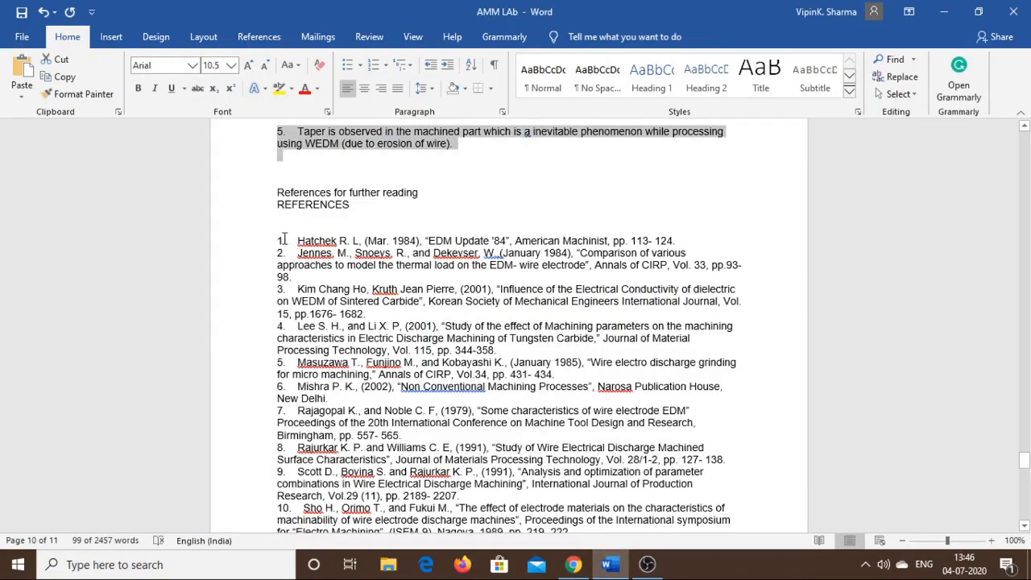
left_click_drag(277, 240, 542, 193)
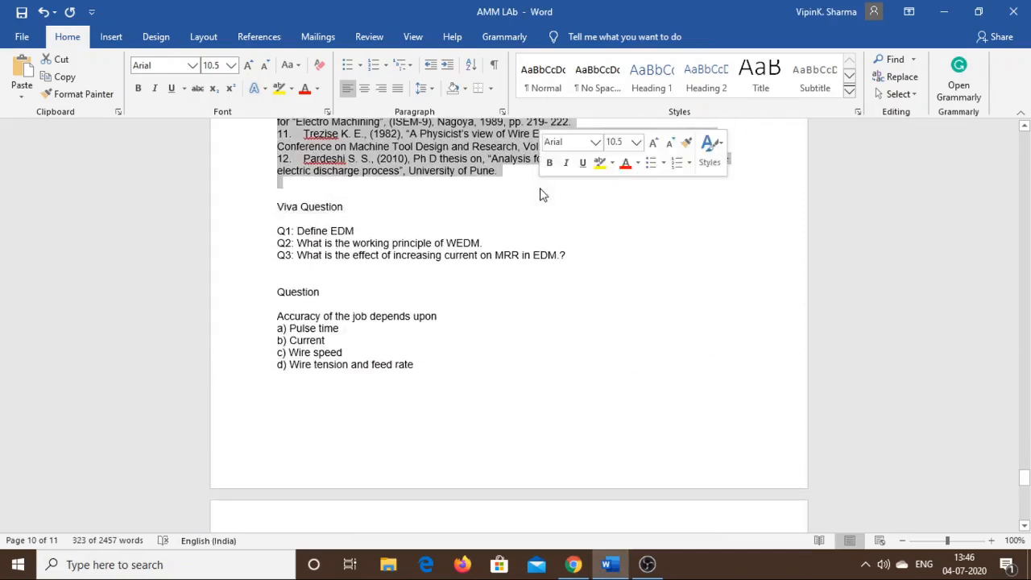
left_click(572, 564)
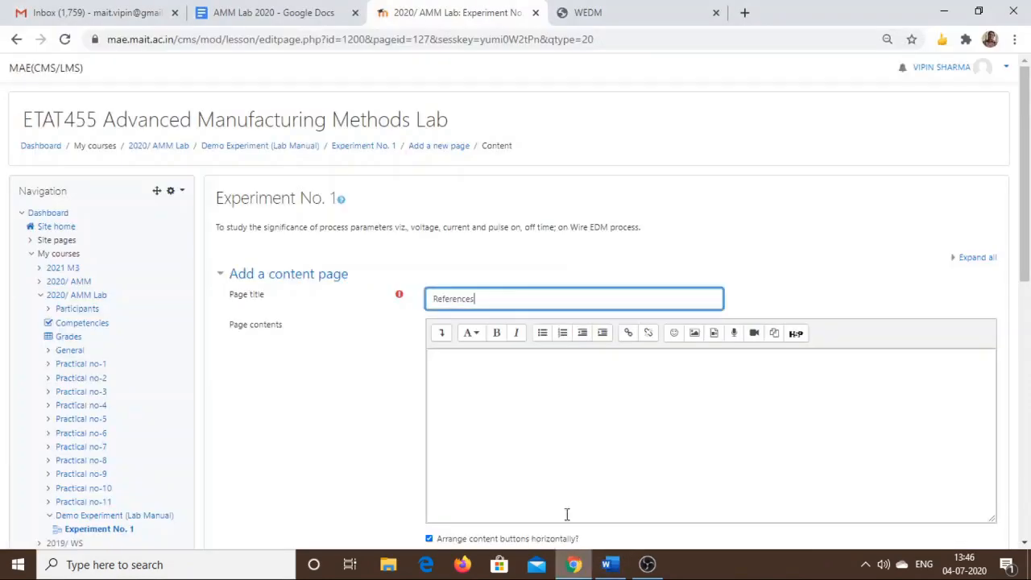
left_click(556, 407)
key("ctrl+v")
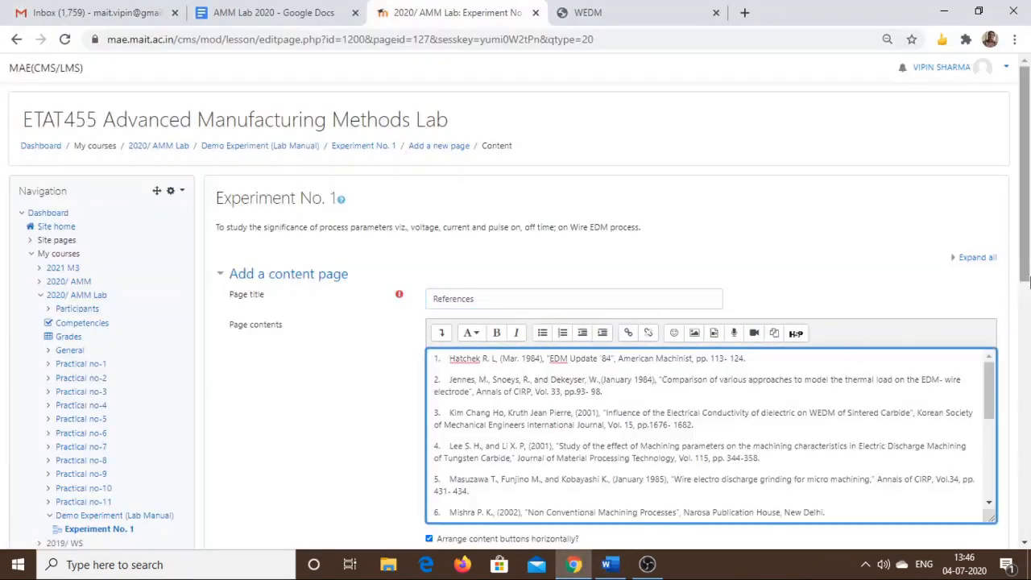
- Describe Content 1 of the References page as "Next", set its jump to Next page, and save the page
scroll(706, 431, "down", 3)
left_click(538, 436)
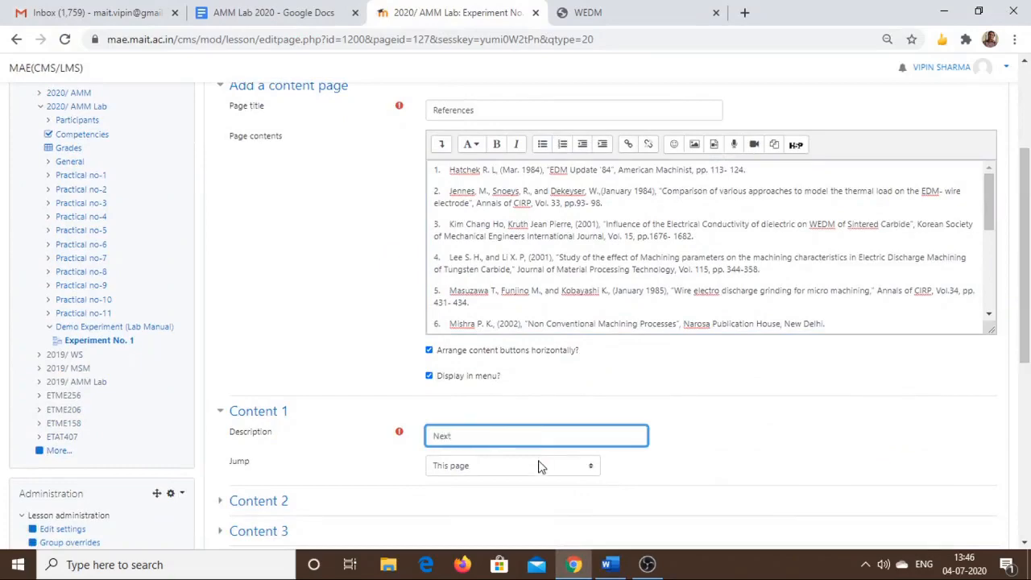
left_click(538, 466)
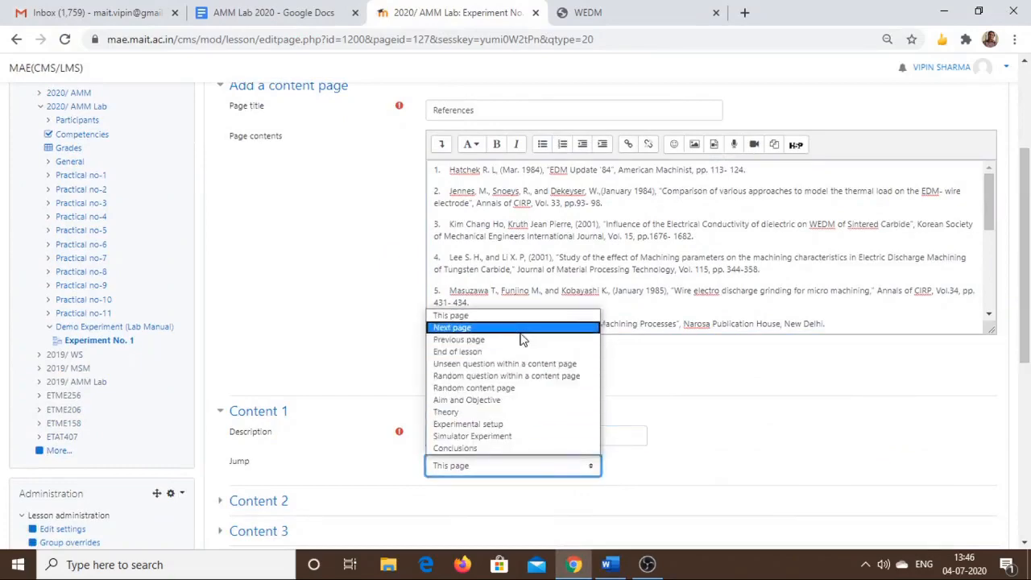
left_click(483, 327)
left_click_drag(1027, 280, 1027, 409)
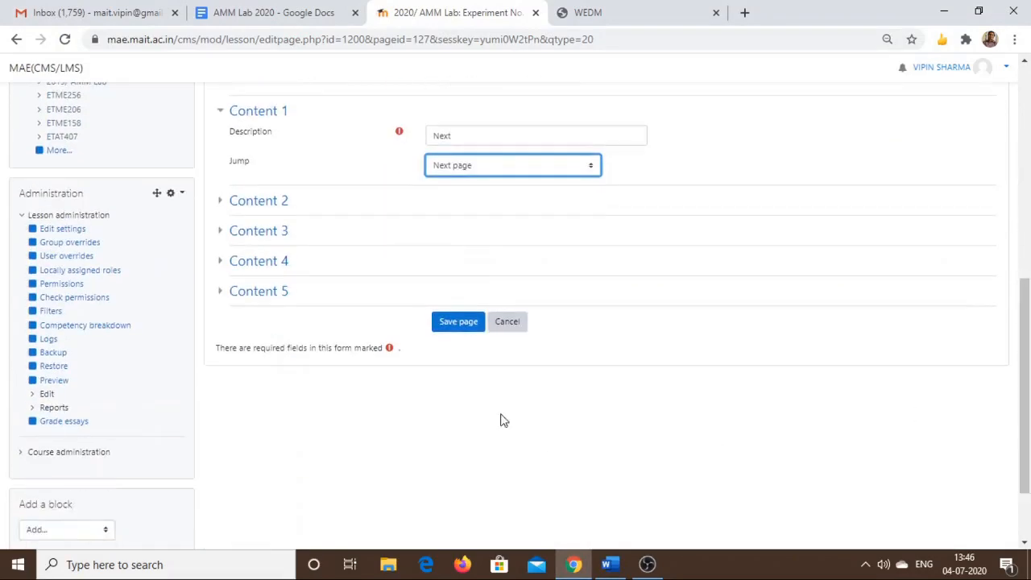
left_click(458, 321)
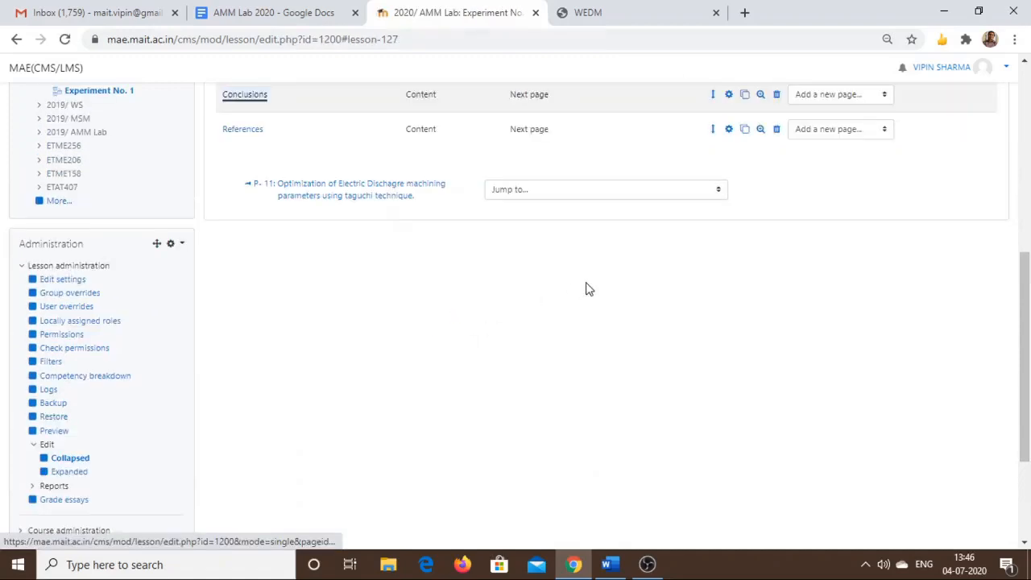
- Add a content page titled "Viva Questions" after the References page
left_click(886, 129)
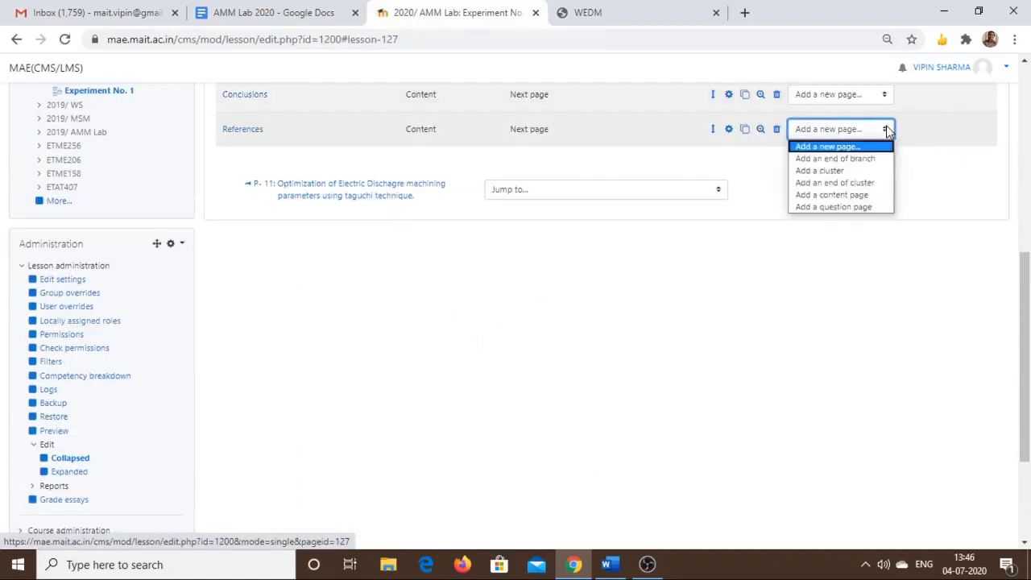
left_click(854, 195)
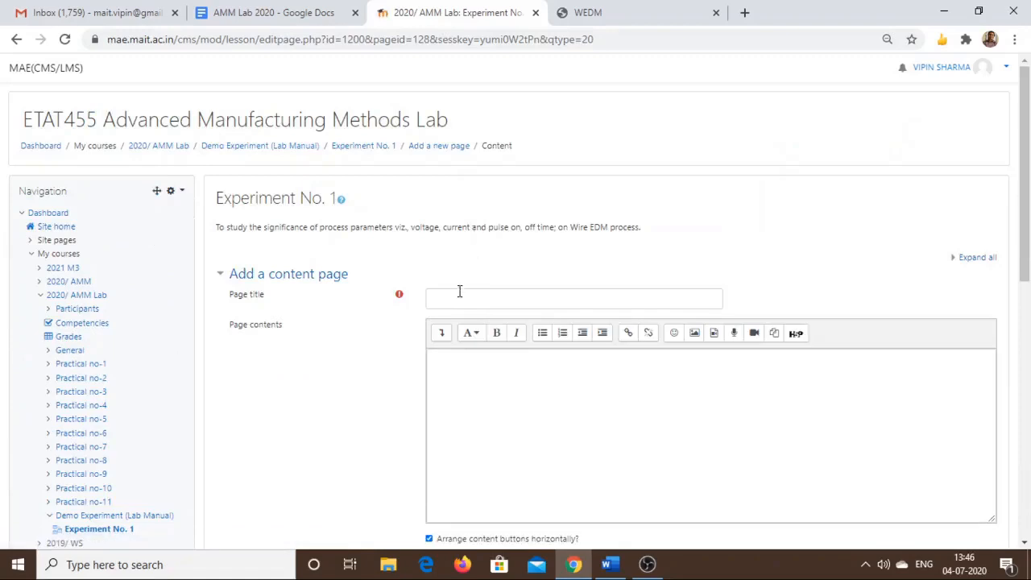
left_click(459, 294)
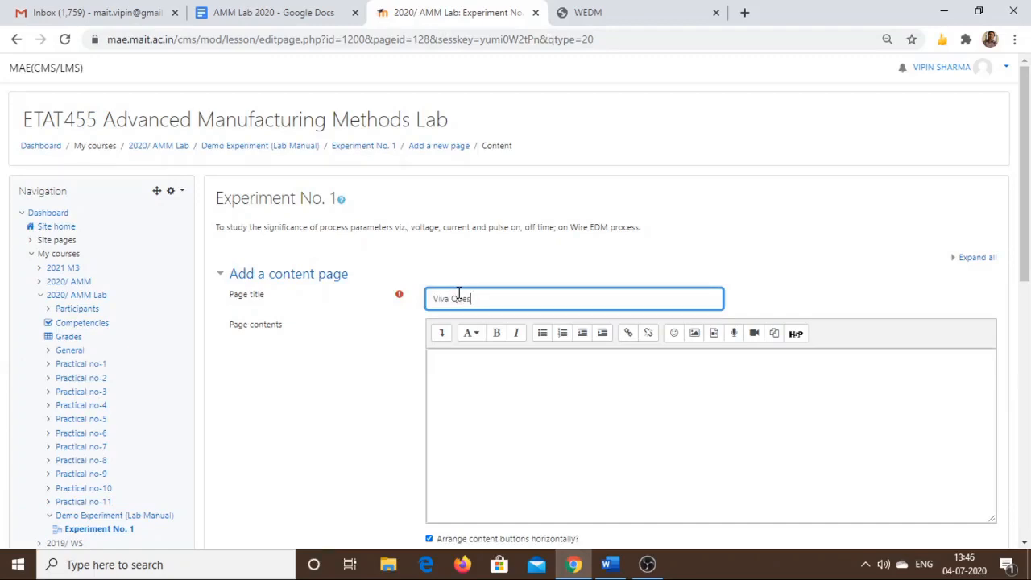
- Copy viva questions Q1 to Q3 from the AMM LAb Word document into the Viva Questions page contents
left_click(496, 417)
left_click(610, 564)
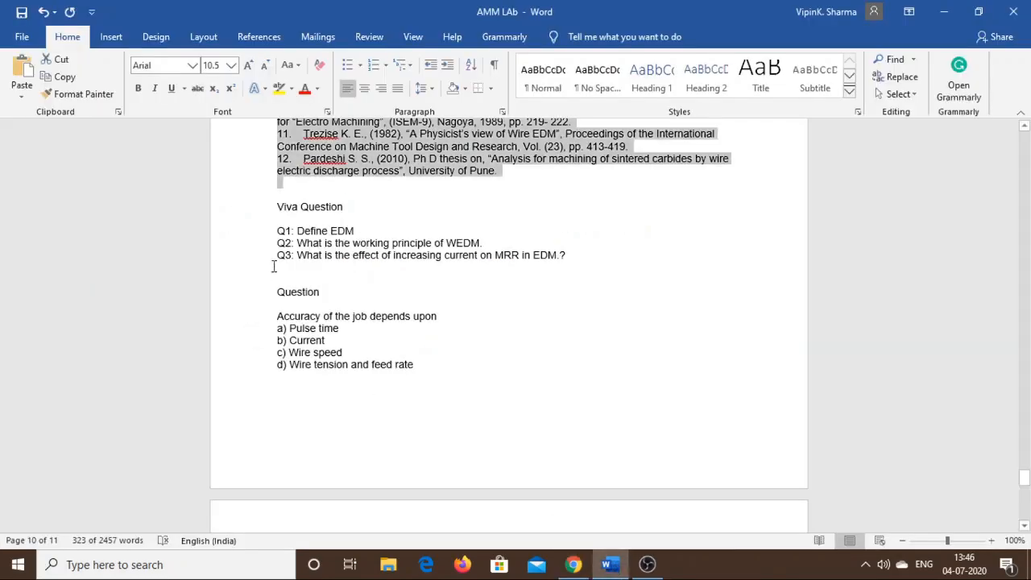
left_click_drag(277, 231, 573, 255)
key("ctrl+c")
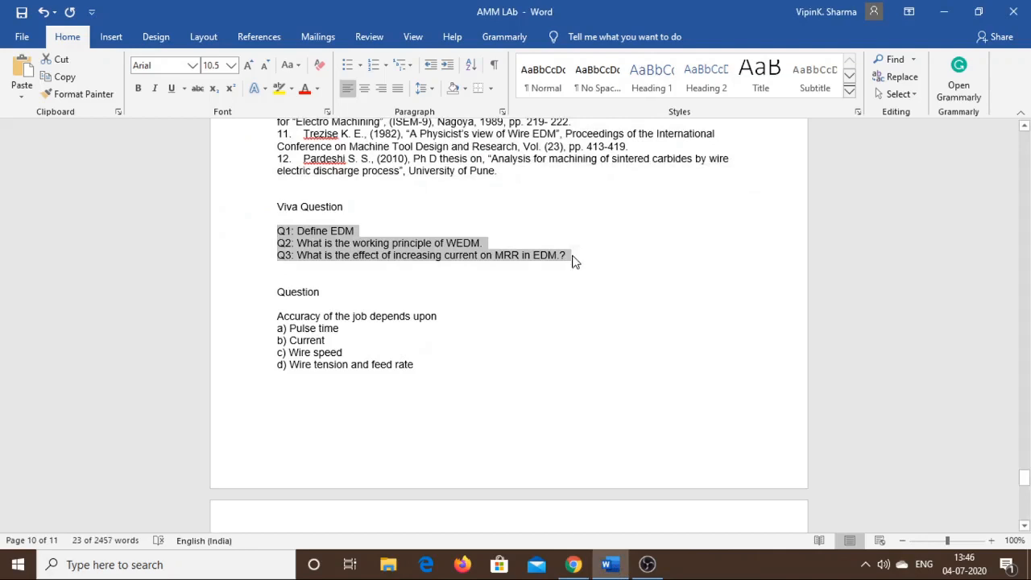
left_click(573, 564)
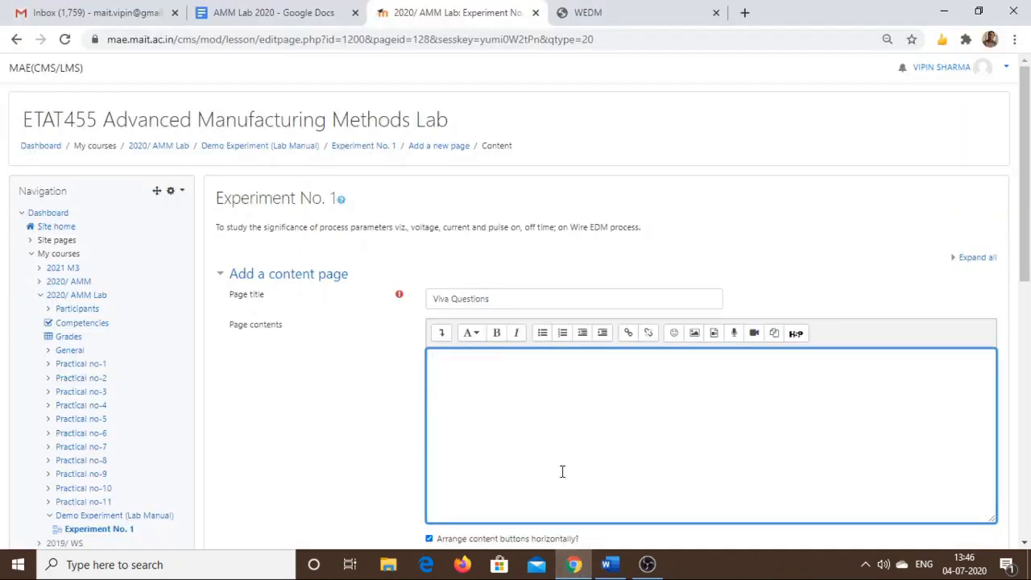
key("ctrl+v")
- Describe Content 1 of the Viva Questions page as "Next" with a jump to Next page, and save the page
left_click_drag(1029, 227, 1028, 326)
left_click(632, 386)
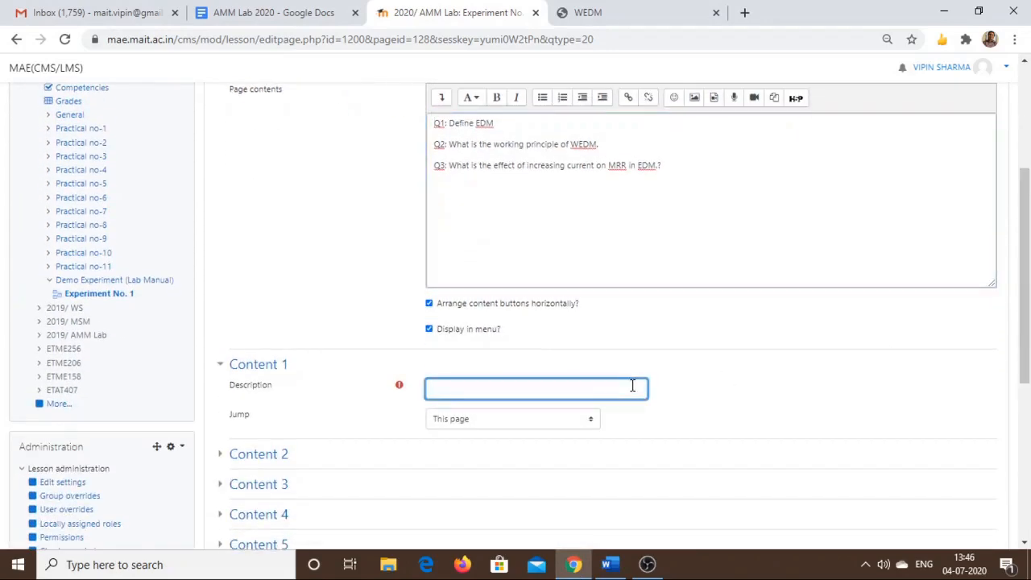
left_click(586, 426)
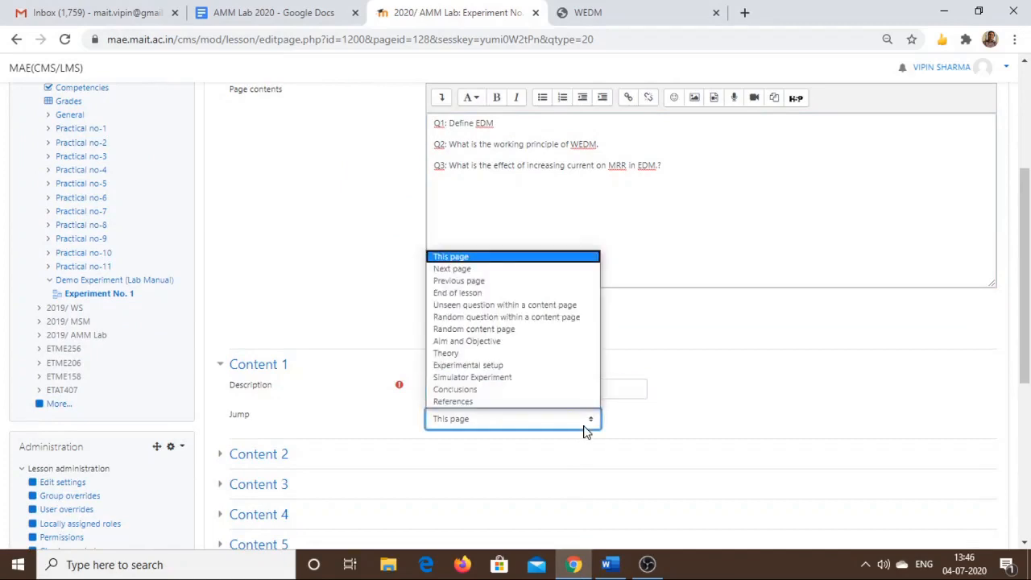
left_click(563, 269)
left_click_drag(1029, 278, 1029, 342)
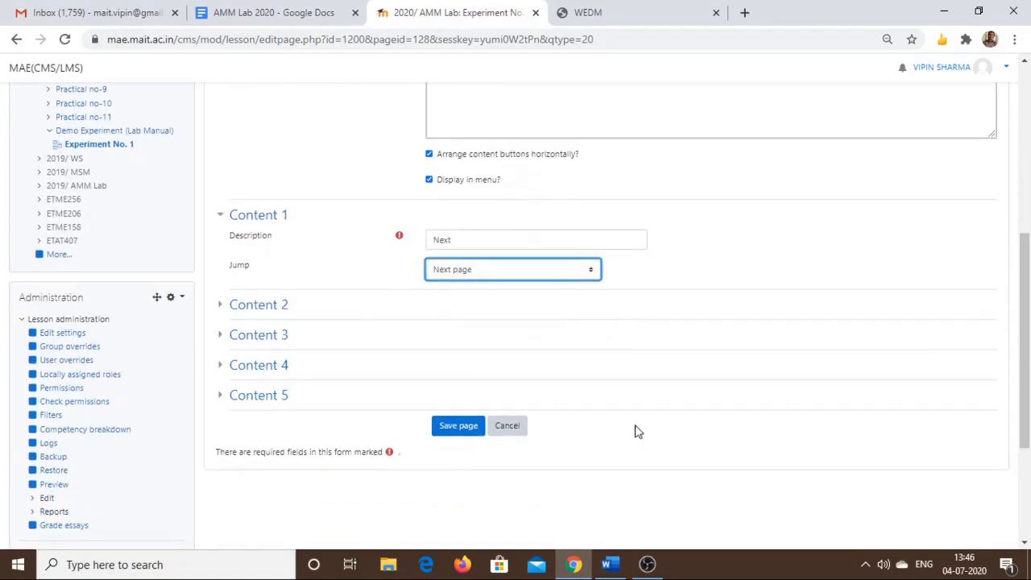
left_click(459, 426)
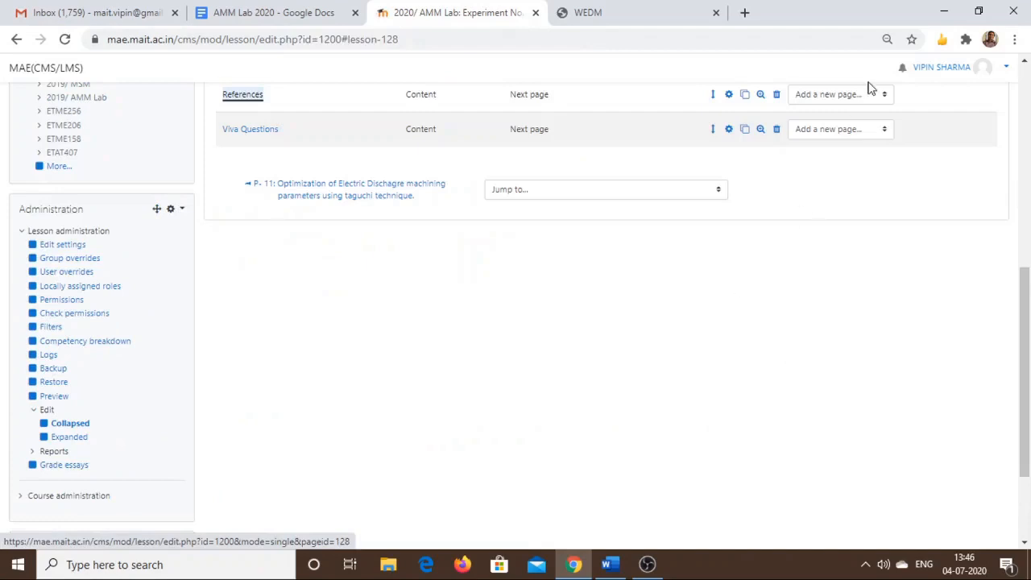
- Add a Multichoice question page after Viva Questions and title it "Question"
left_click(886, 131)
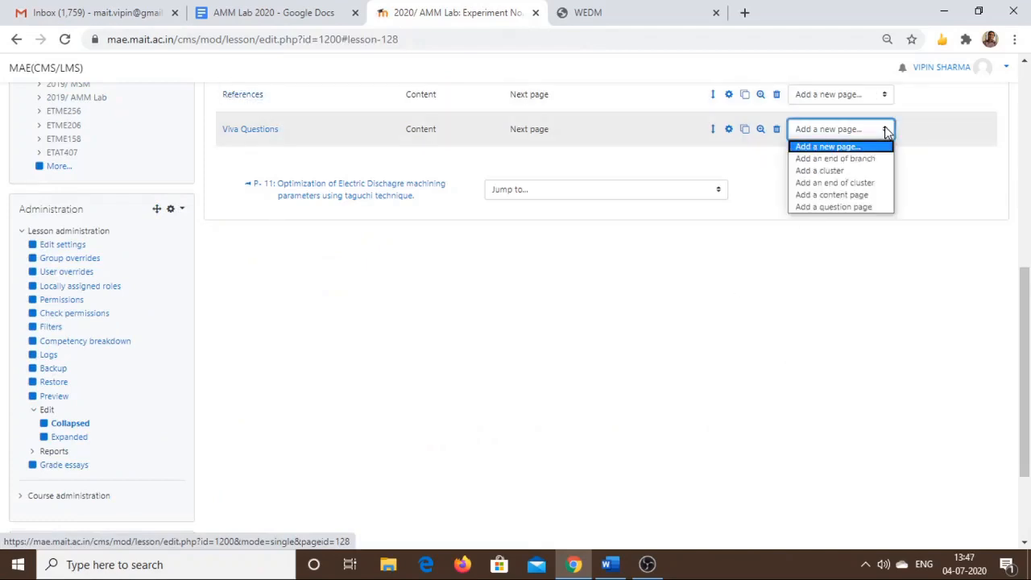
left_click(869, 207)
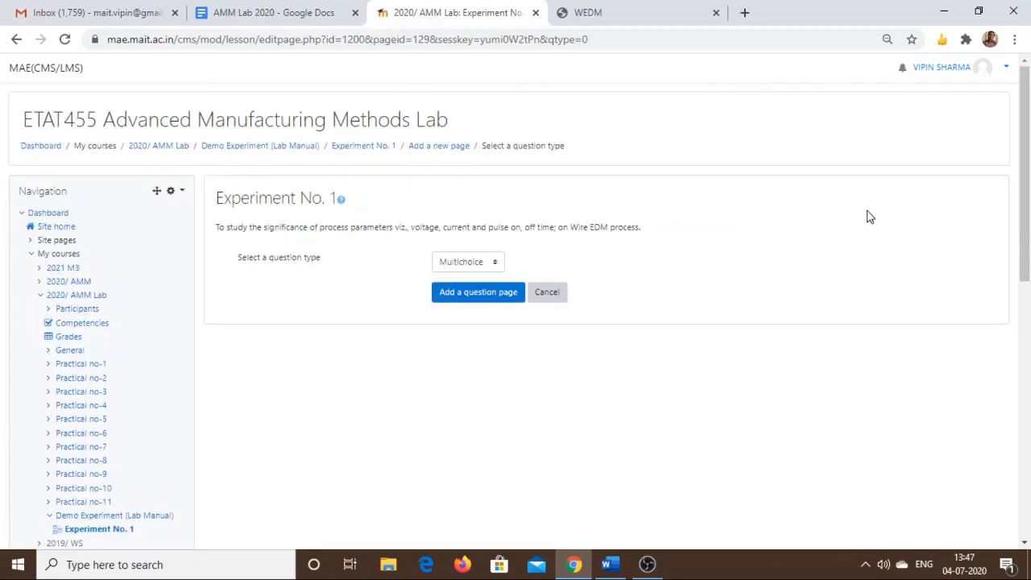
left_click(479, 292)
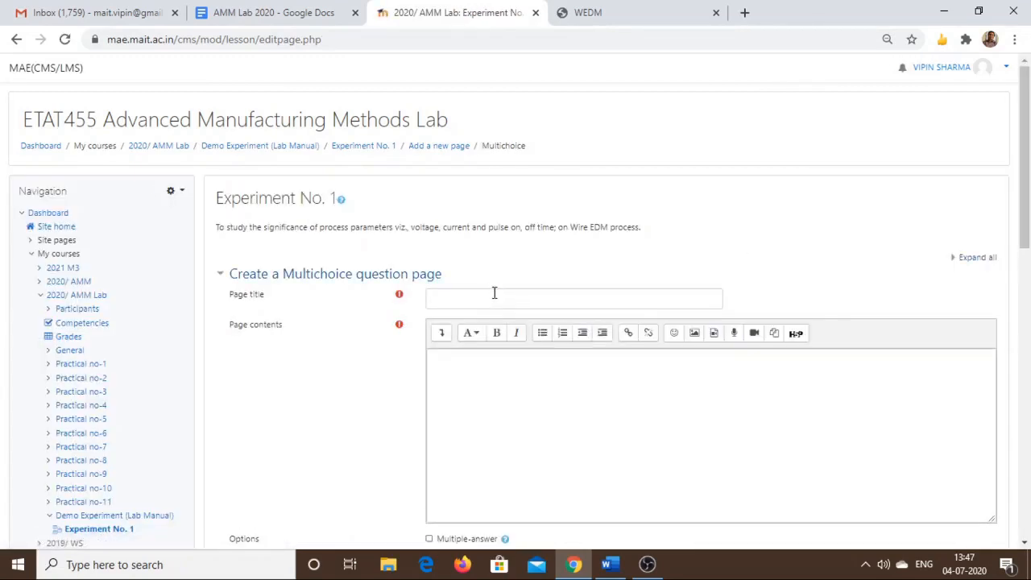
left_click(493, 298)
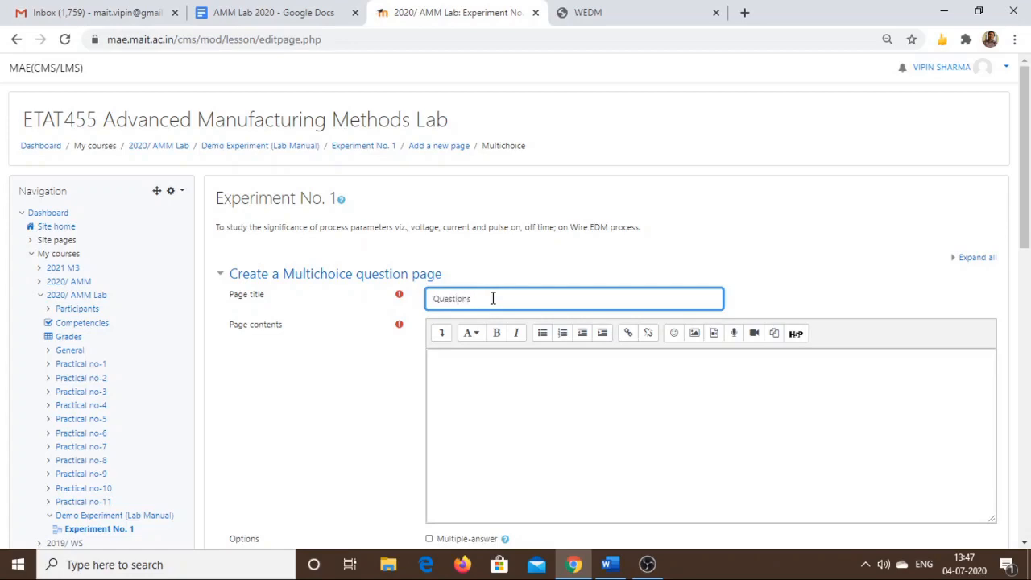
- Copy the line "Accuracy of the job depends upon" from the AMM LAb Word document into the question page contents
left_click(495, 358)
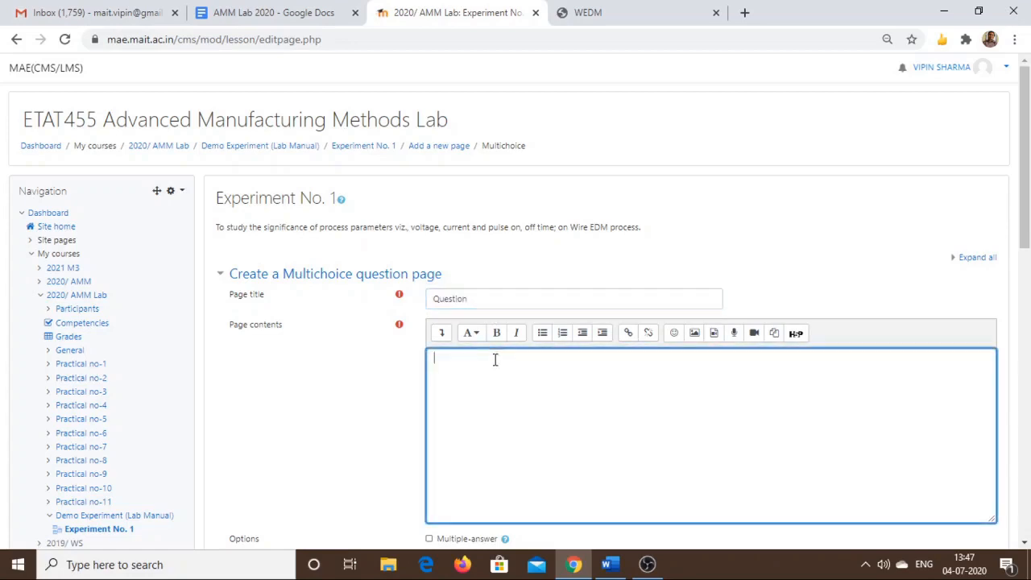
left_click(610, 562)
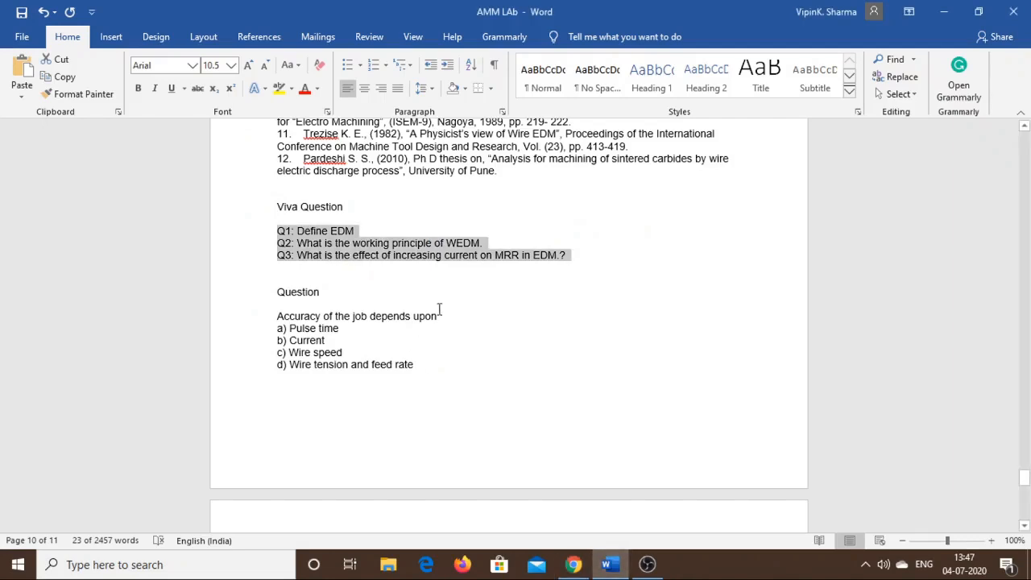
left_click_drag(439, 317, 281, 300)
key("ctrl+c")
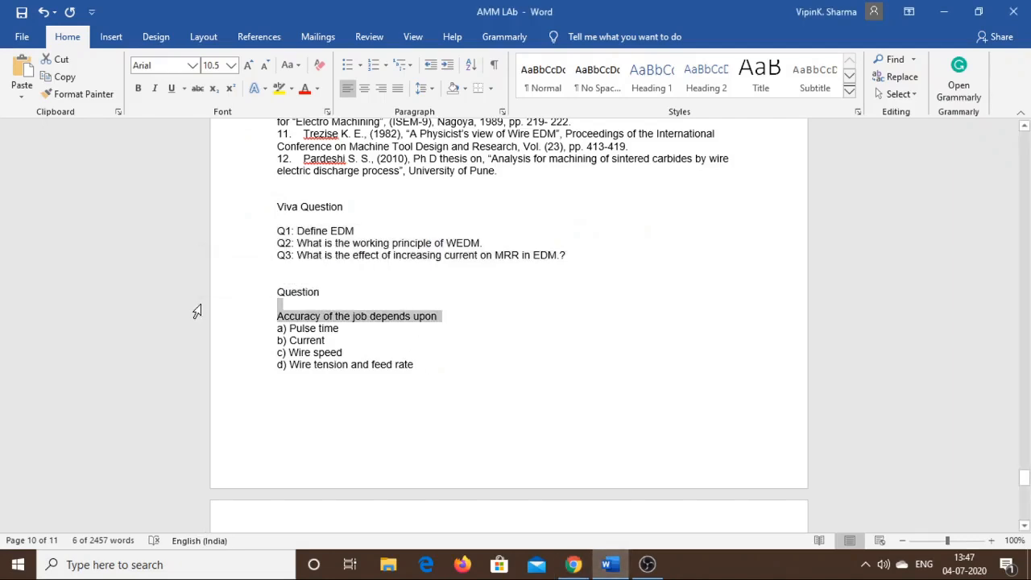
left_click(574, 564)
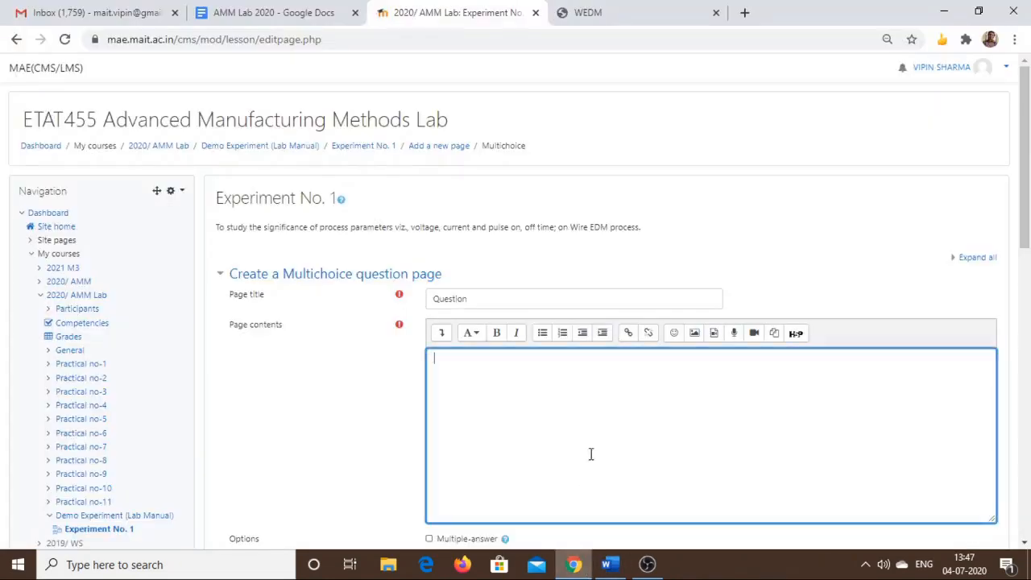
key("ctrl+v")
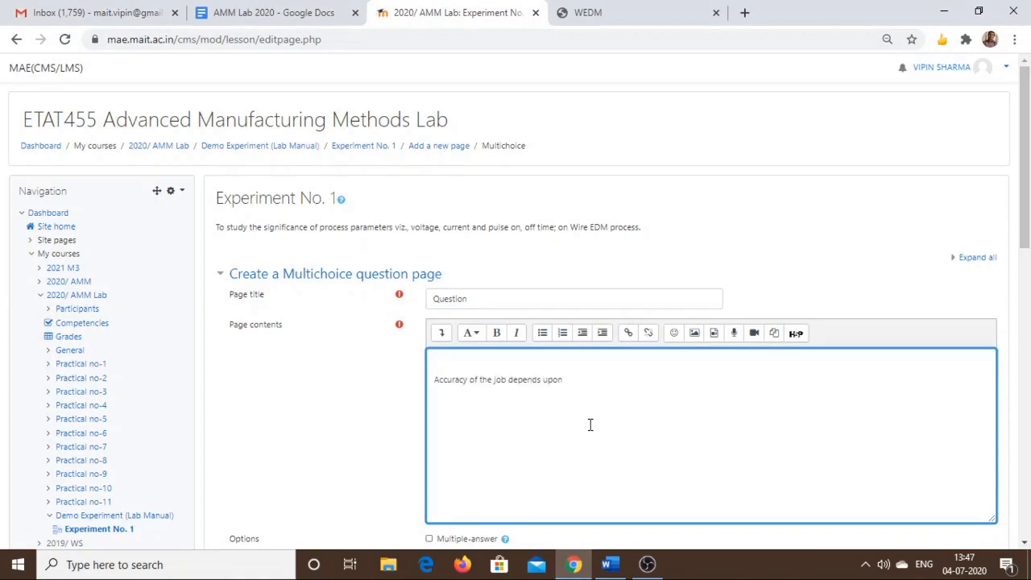
- Remove the blank line above the question text and reword it as "Accuracy of the job prepared with the help of WEDM depends upon"
left_click(435, 382)
key("BackSpace")
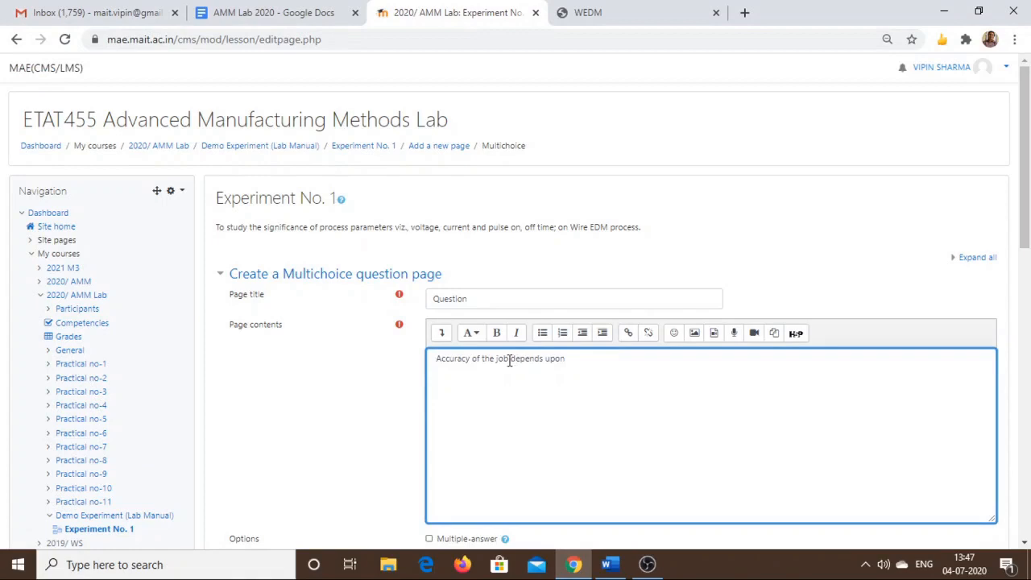
type("prepared with ")
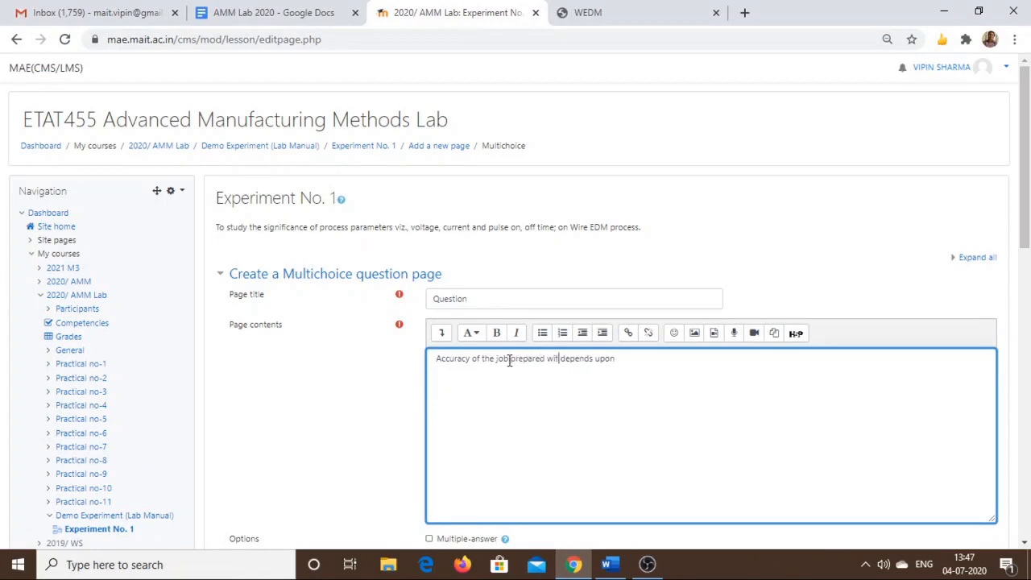
type("the help of WED")
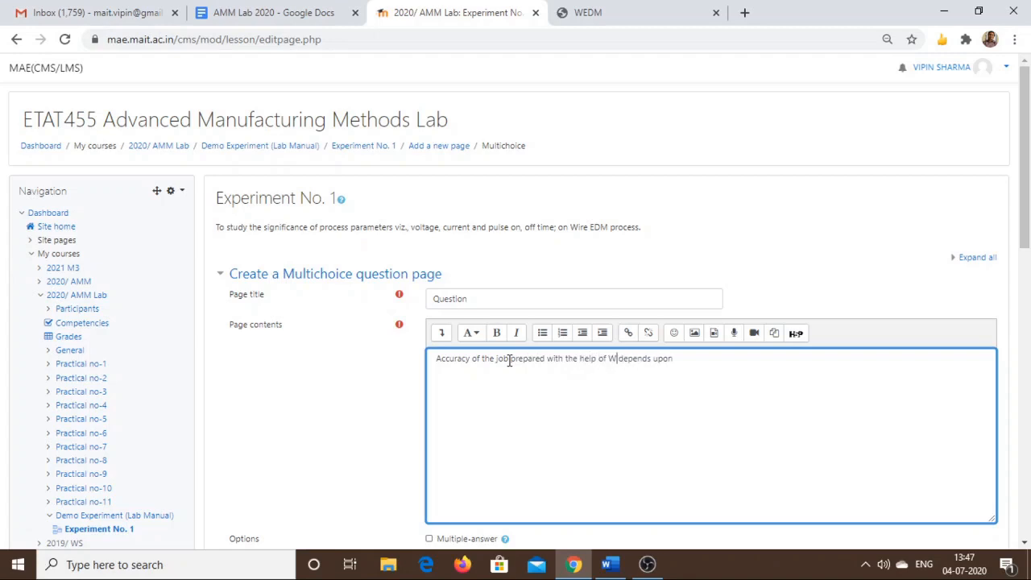
type("m")
key("BackSpace")
type("M")
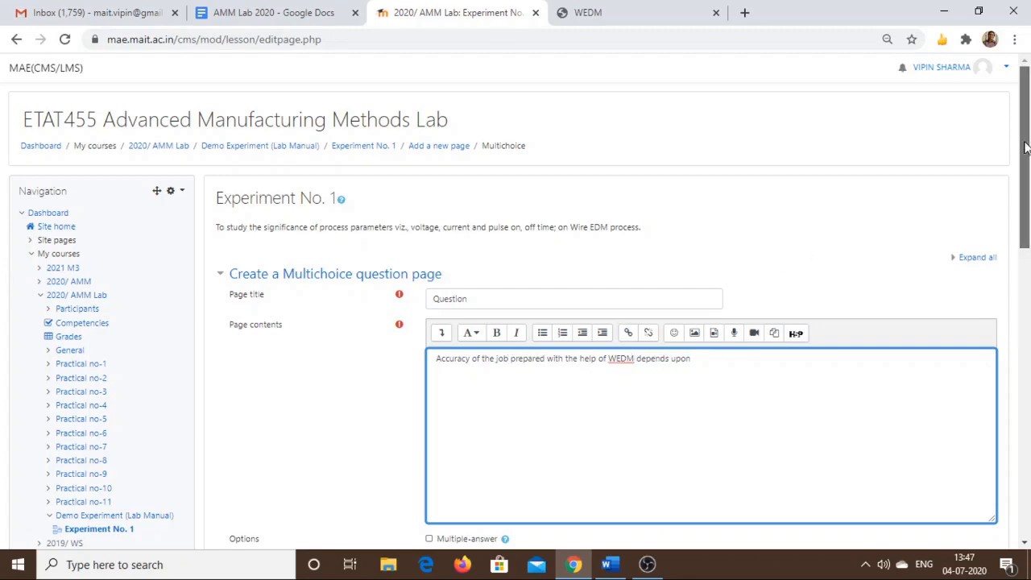
- Enter "Pulse Time" as Answer 1, with a score of 0 and a jump to the Theory page
left_click_drag(1027, 153, 1029, 276)
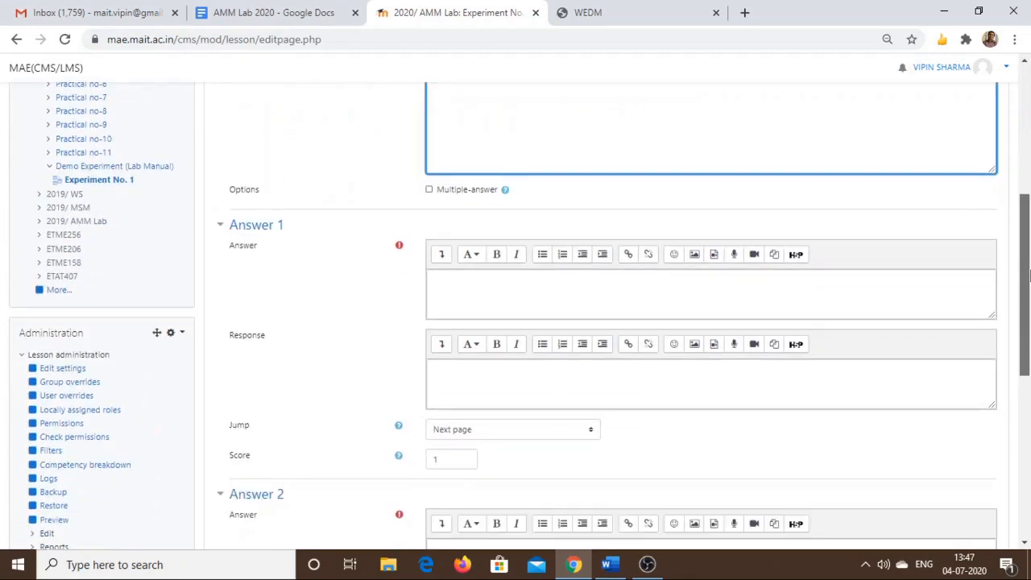
left_click(610, 564)
left_click(609, 564)
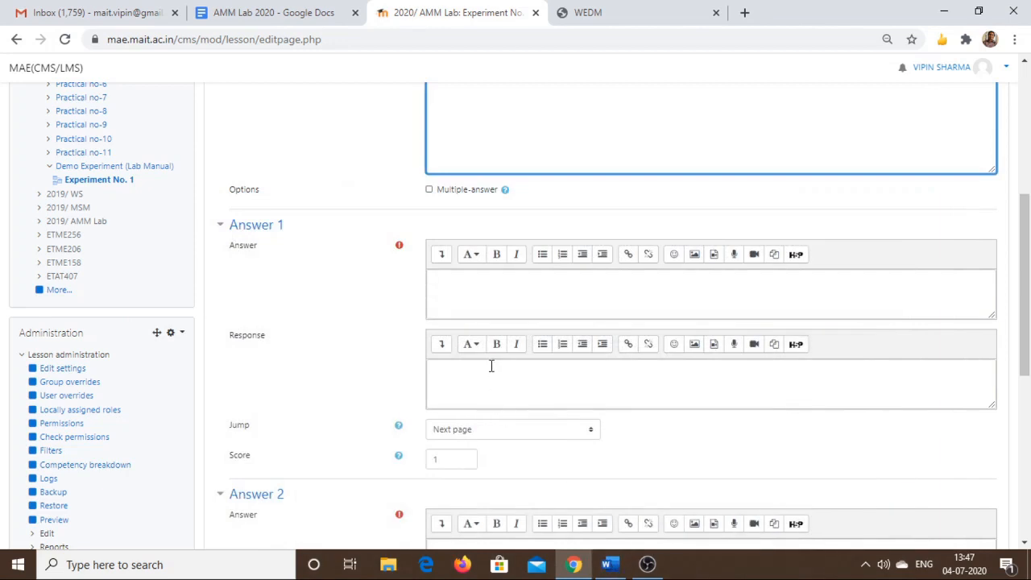
left_click(465, 285)
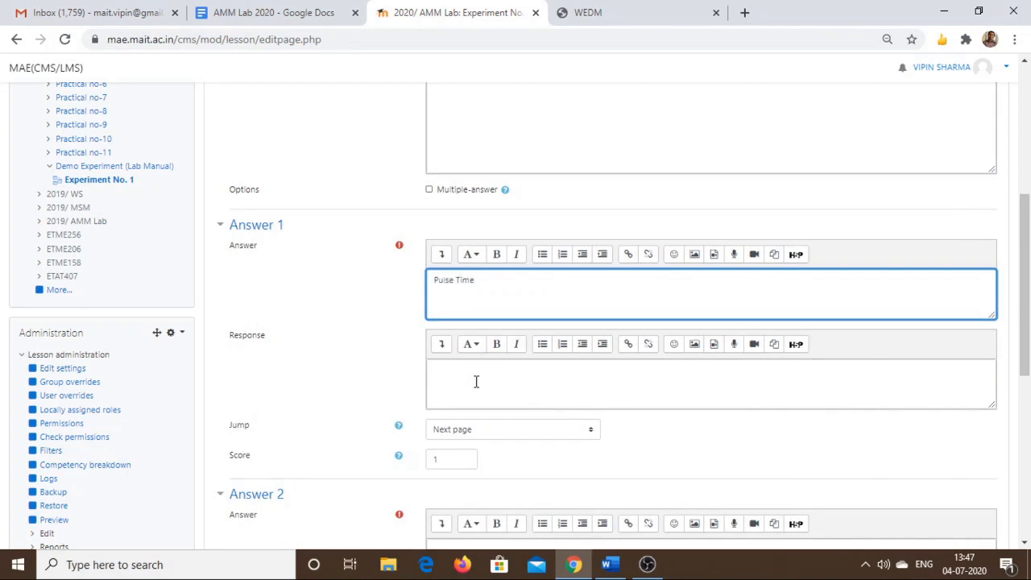
left_click(456, 457)
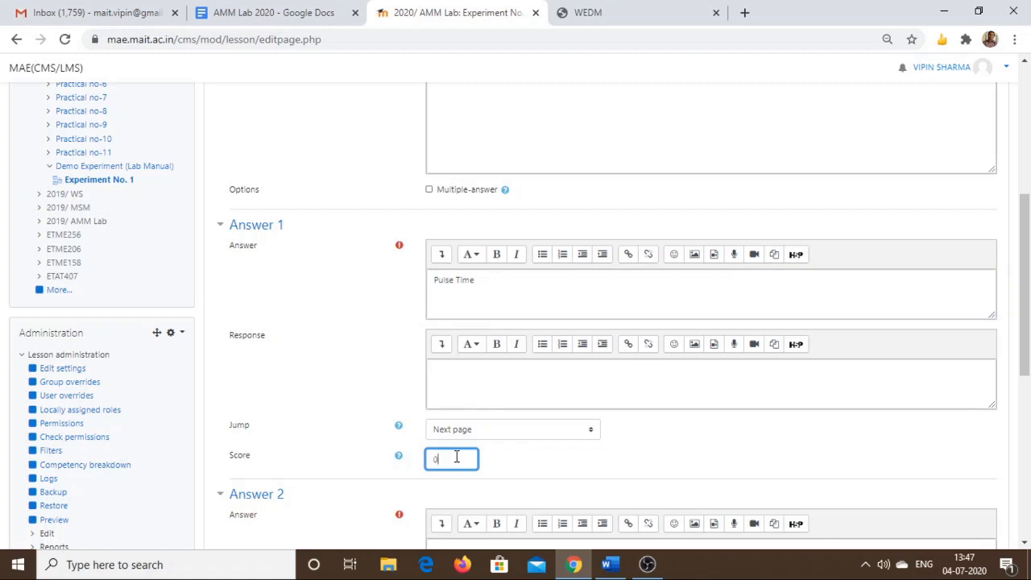
left_click(589, 432)
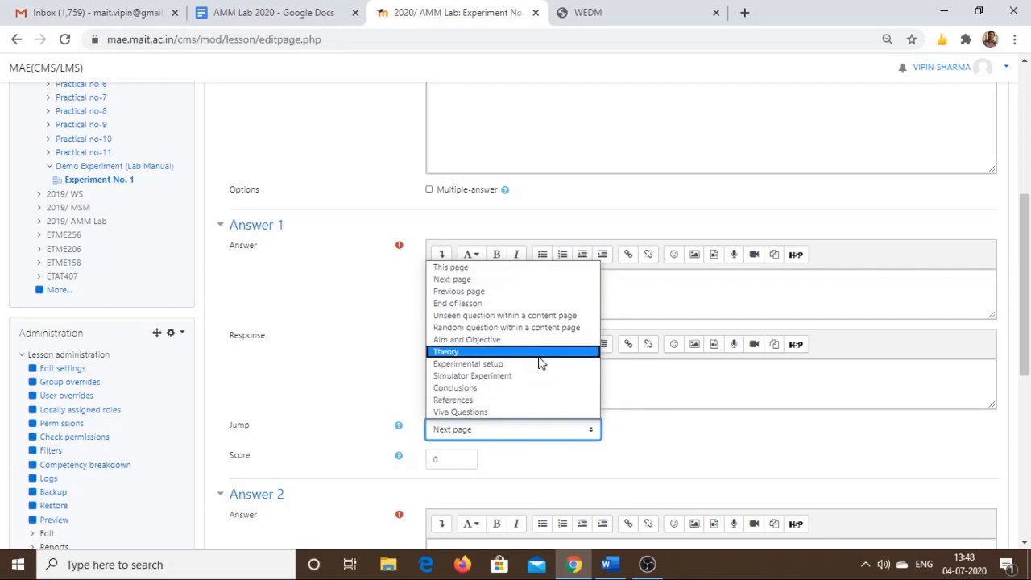
left_click(539, 358)
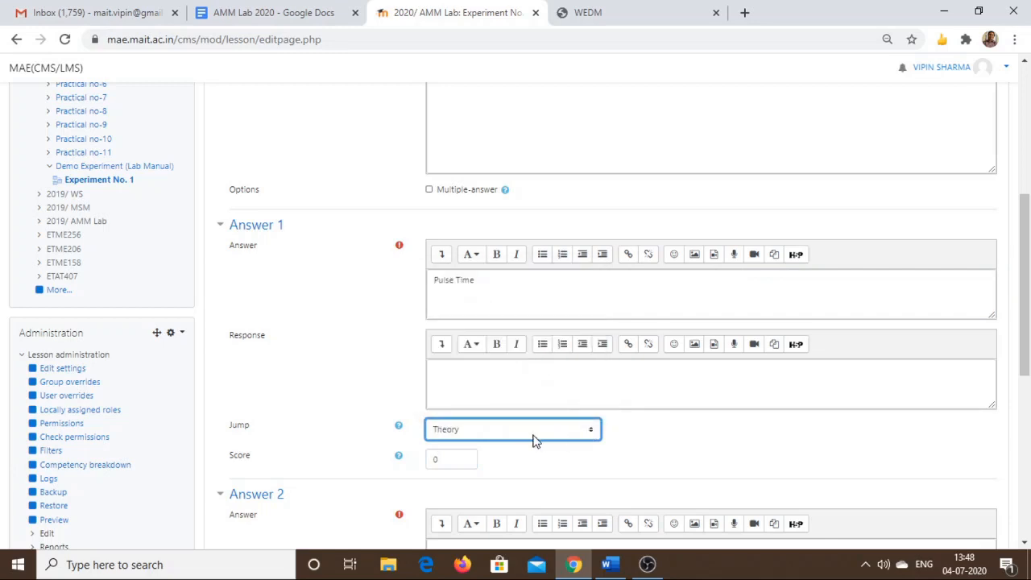
- Enter "Current" as Answer 2 and set its jump to the Theory page
left_click_drag(1026, 320, 1029, 407)
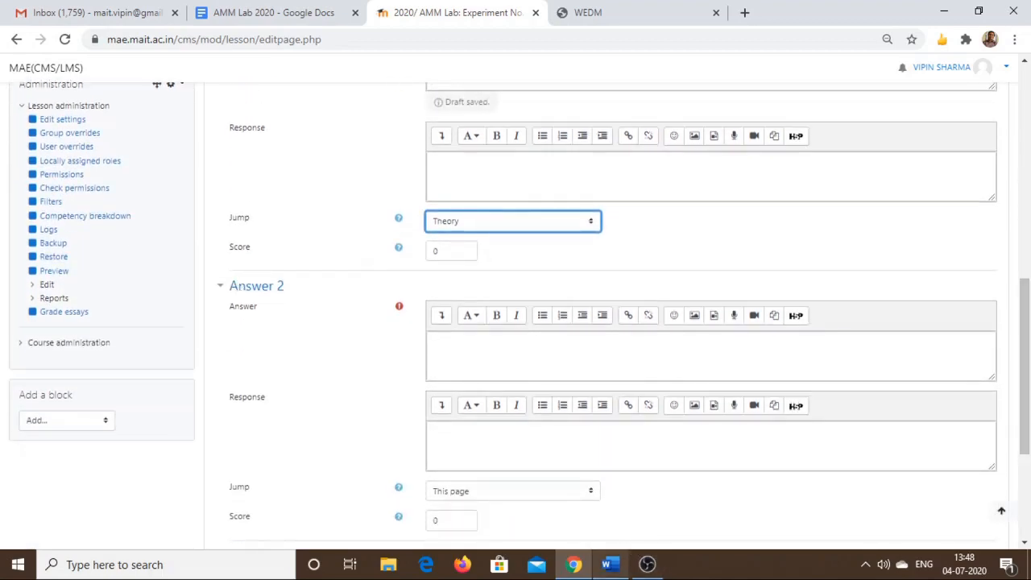
left_click(608, 566)
left_click(608, 565)
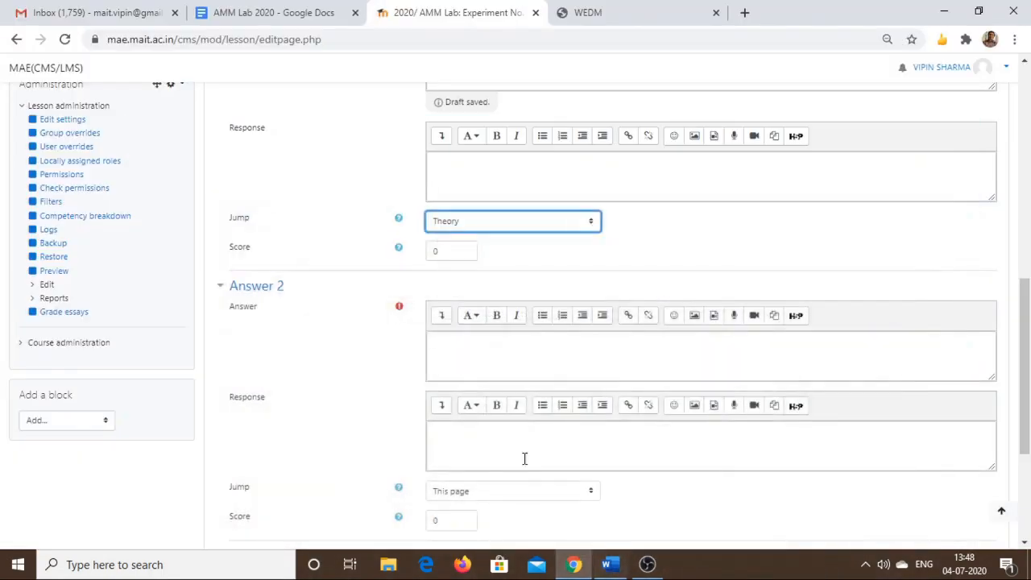
left_click(491, 349)
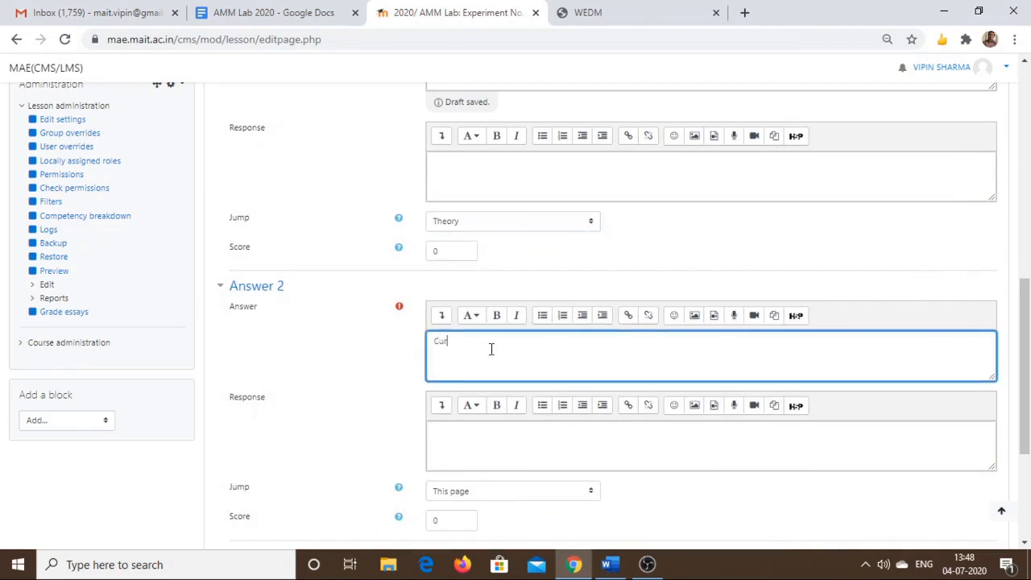
type("Current")
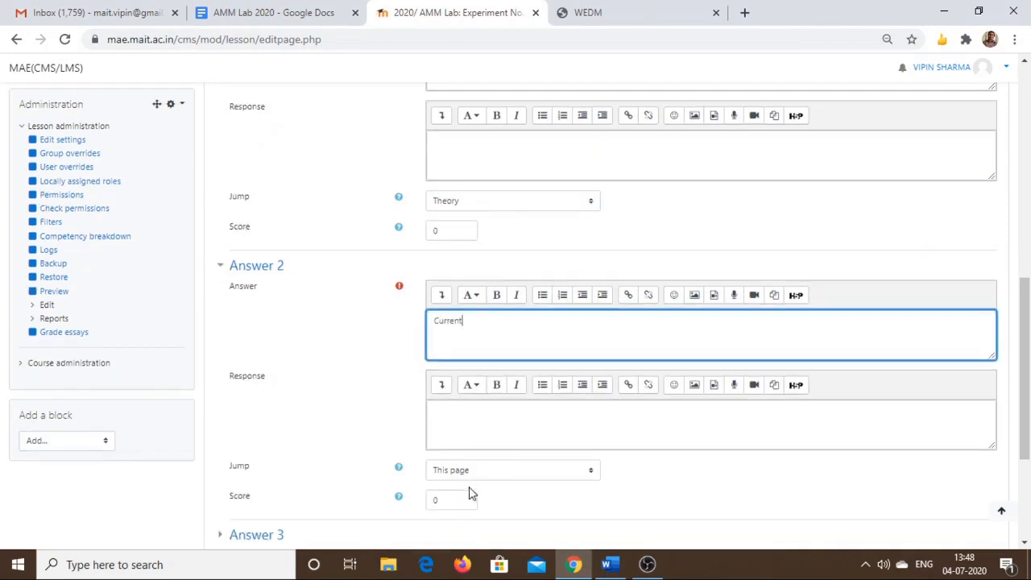
left_click(524, 474)
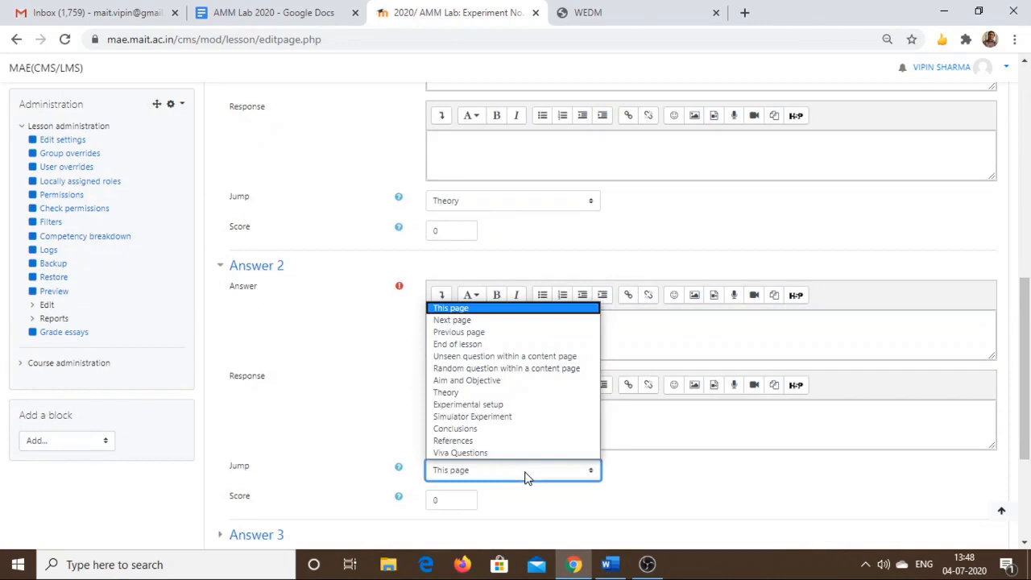
left_click(508, 392)
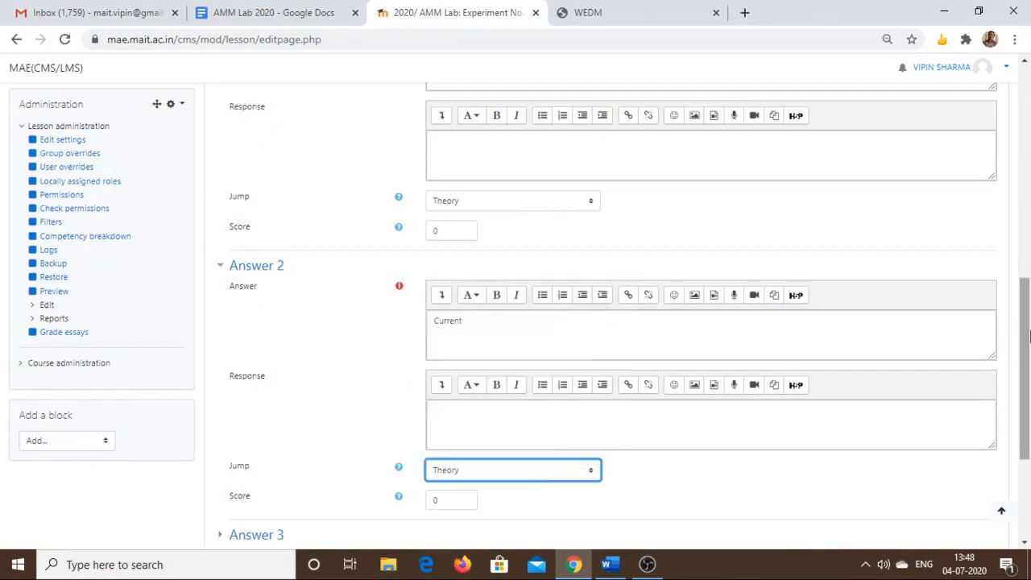
- Enter "Wire speed" as Answer 3 and set its jump to the Theory page
left_click_drag(1025, 337, 1027, 411)
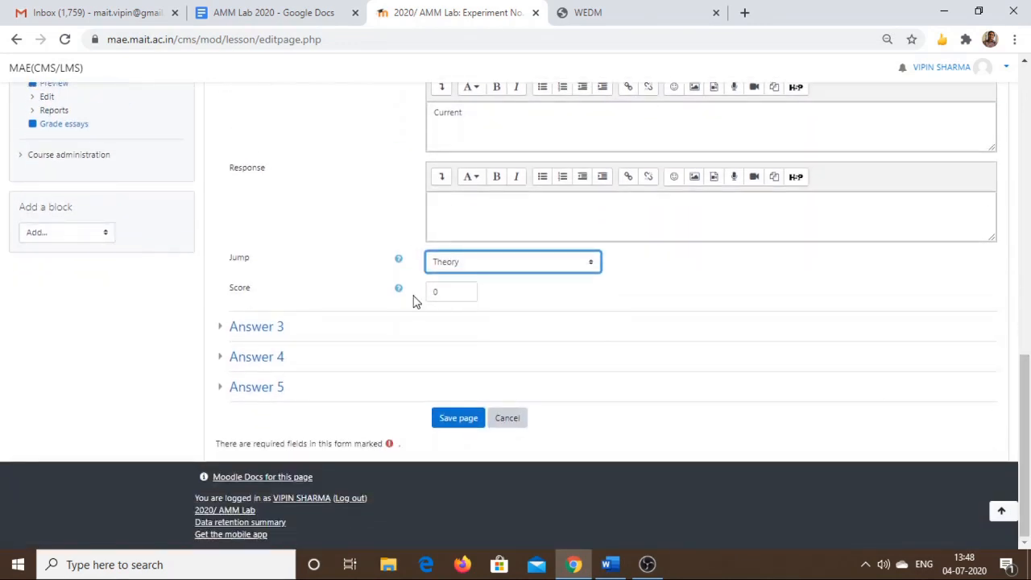
left_click(261, 337)
left_click(617, 568)
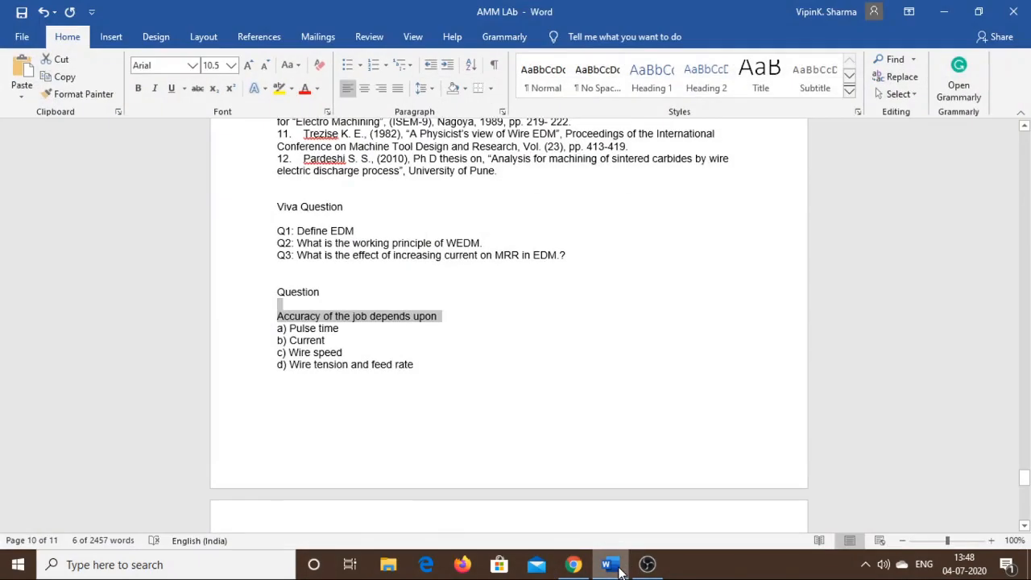
left_click(618, 568)
left_click(477, 390)
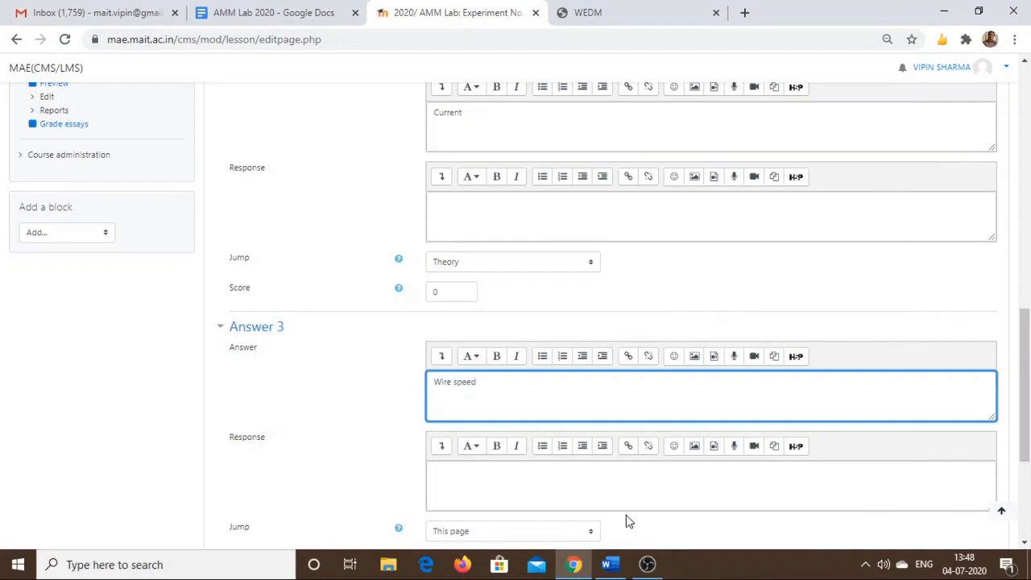
scroll(644, 484, "down", 1)
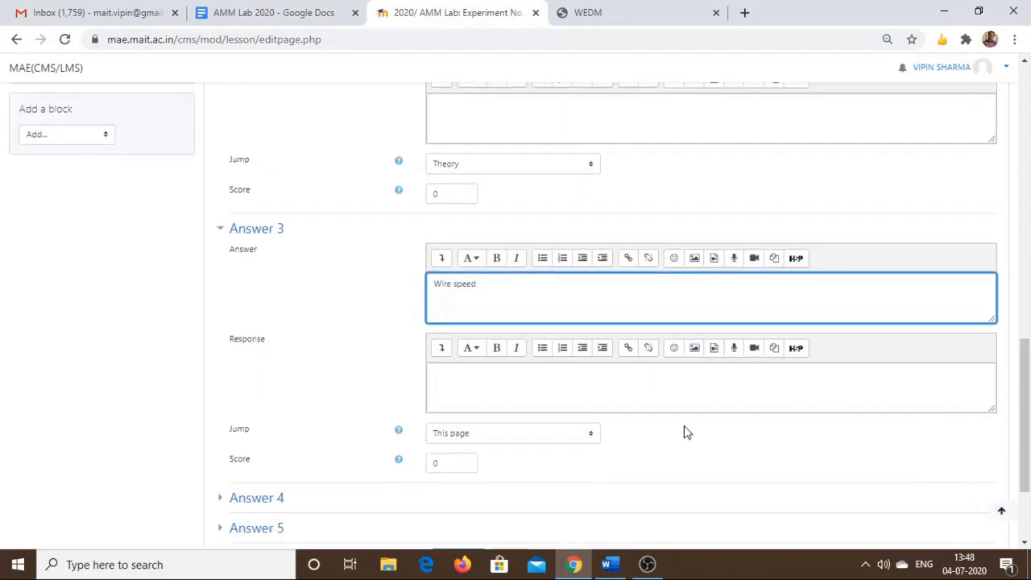
left_click(594, 433)
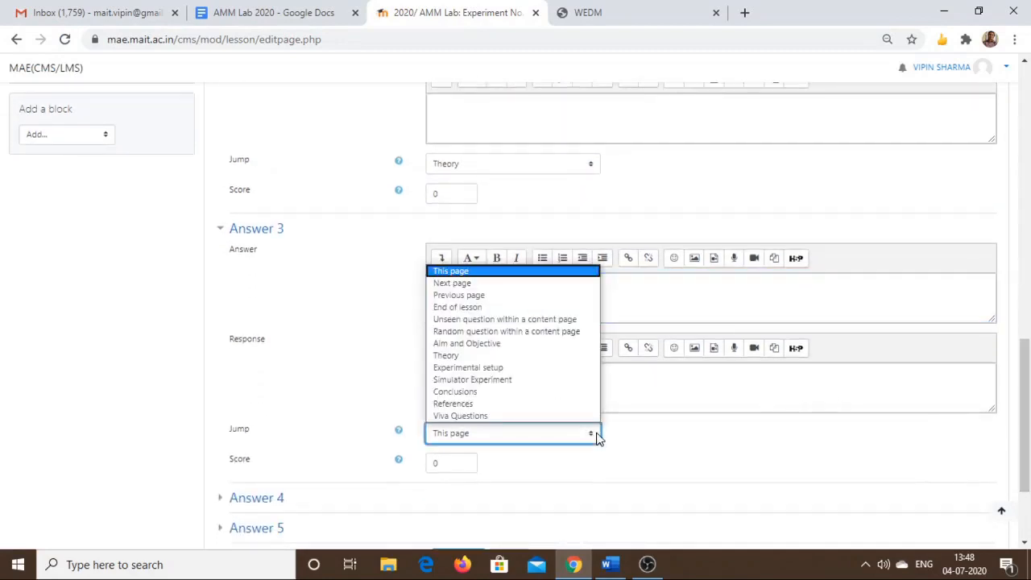
left_click(507, 356)
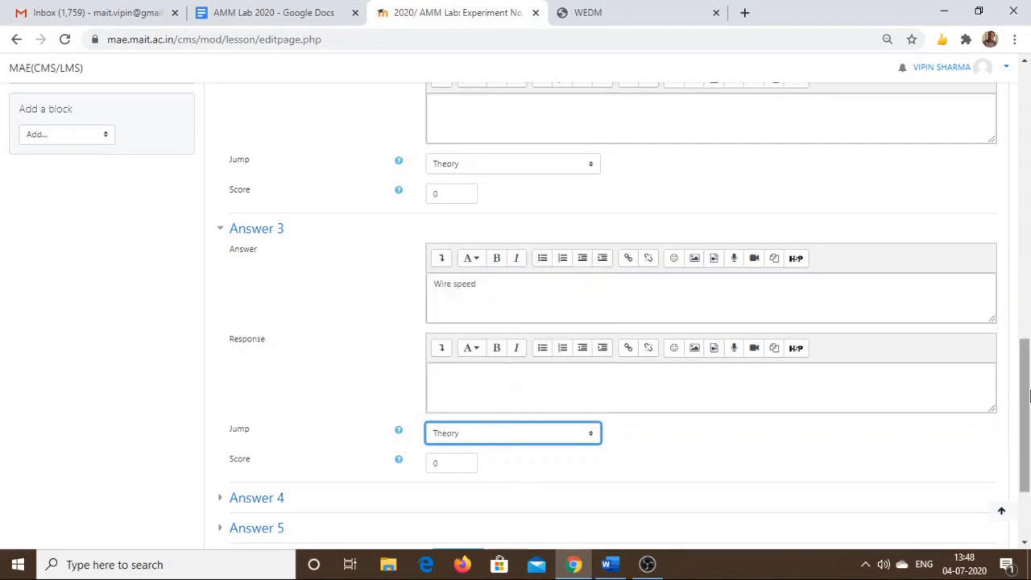
- Enter "Wire tension and feed rate" as Answer 4, taking the wording from the AMM LAb Word document
scroll(1028, 395, "down", 1)
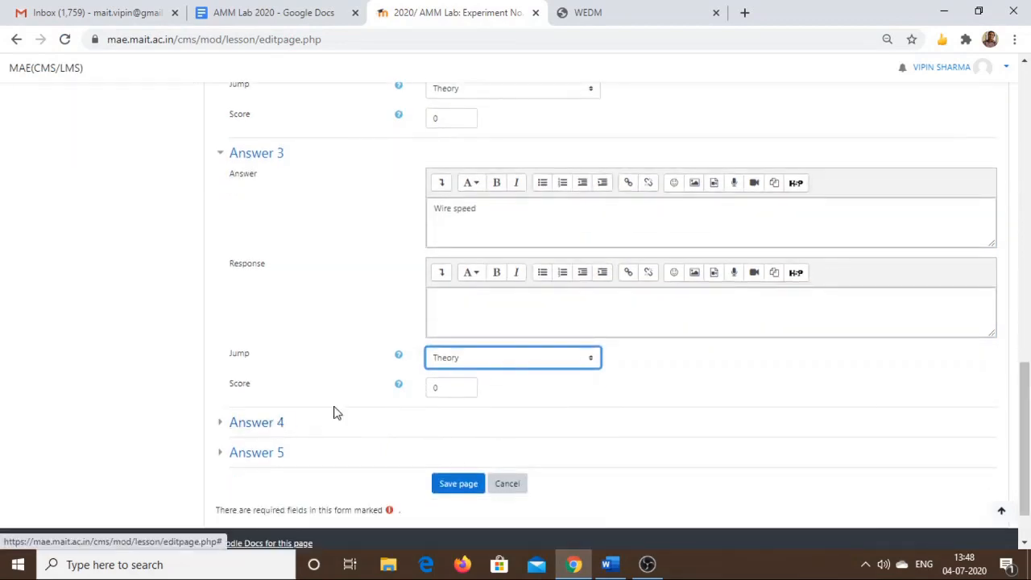
left_click(245, 427)
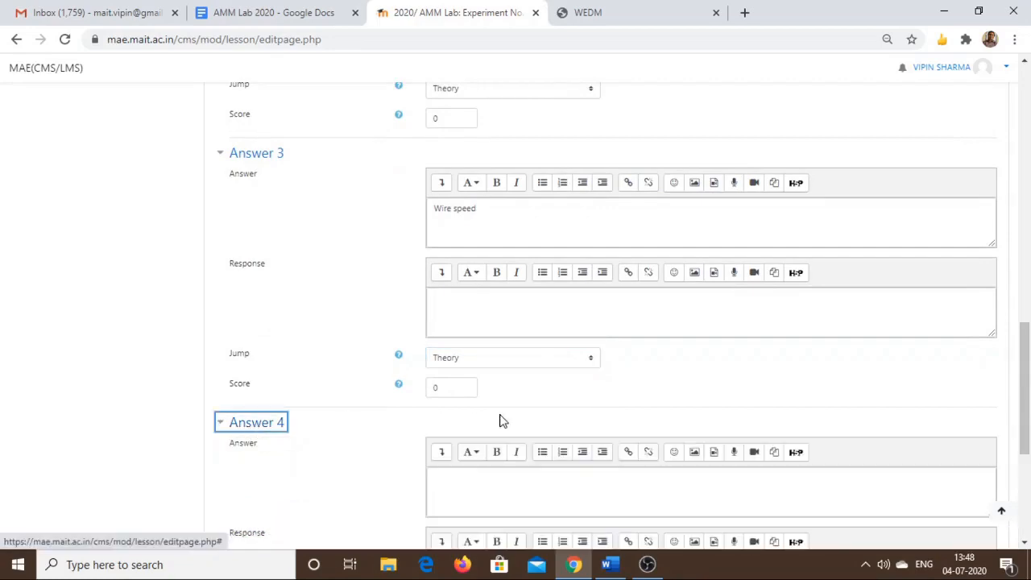
scroll(503, 418, "down", 2)
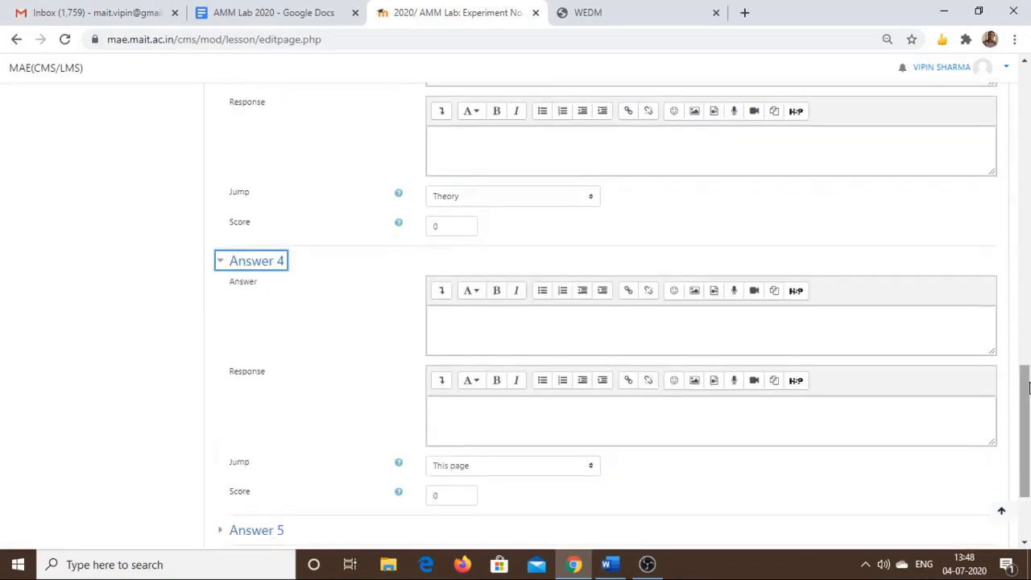
left_click(621, 569)
left_click(612, 569)
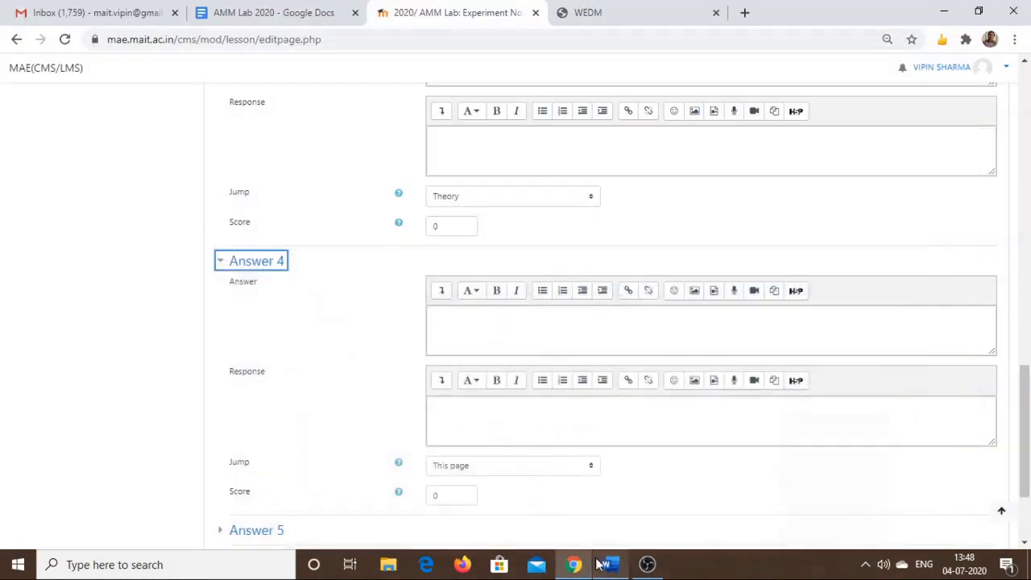
left_click(468, 334)
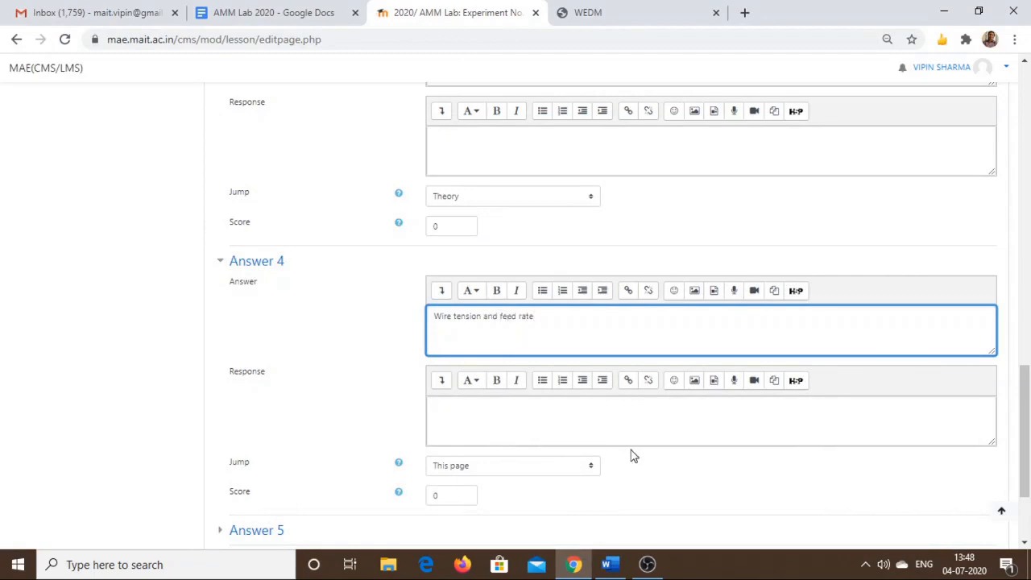
- Give Answer 4 a score of 1 and a jump to Next page, and save the question page
left_click_drag(1029, 363, 1028, 514)
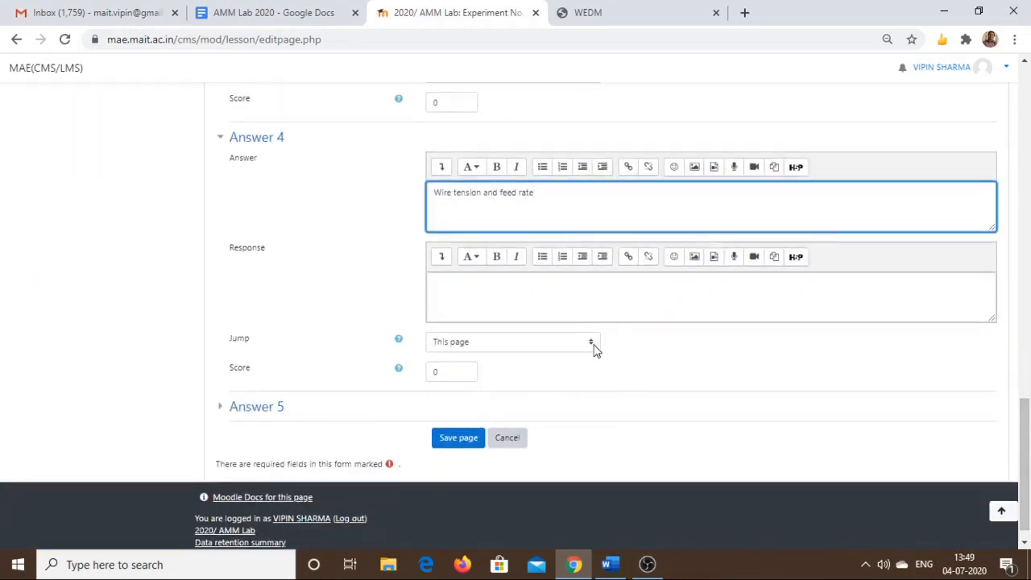
left_click(449, 371)
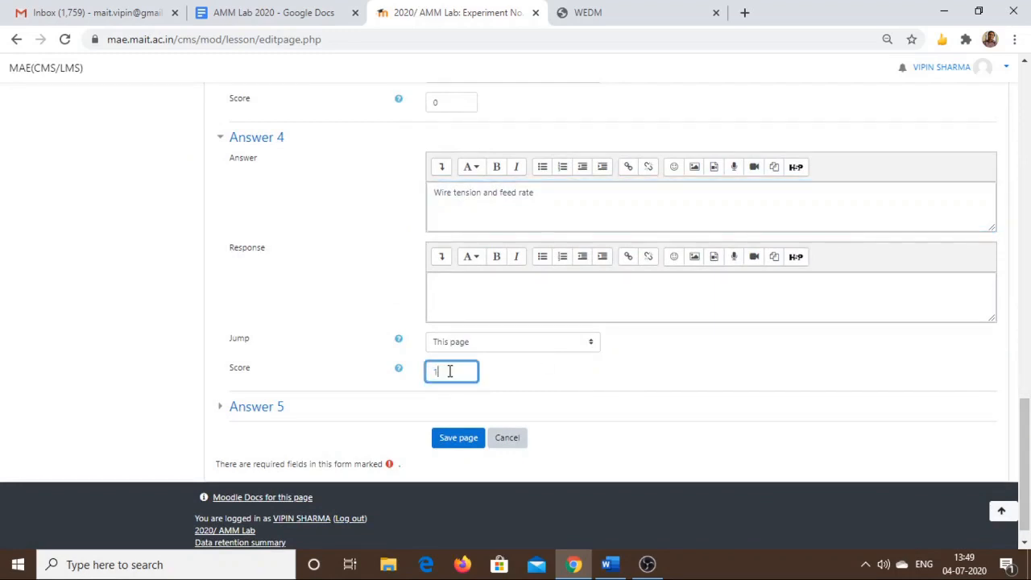
left_click(593, 345)
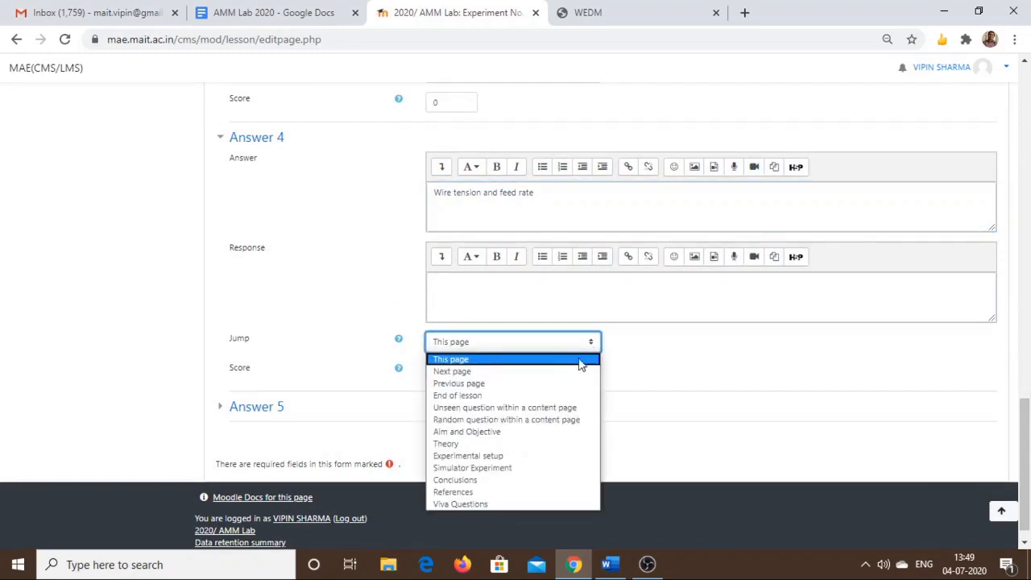
left_click(569, 372)
left_click(453, 440)
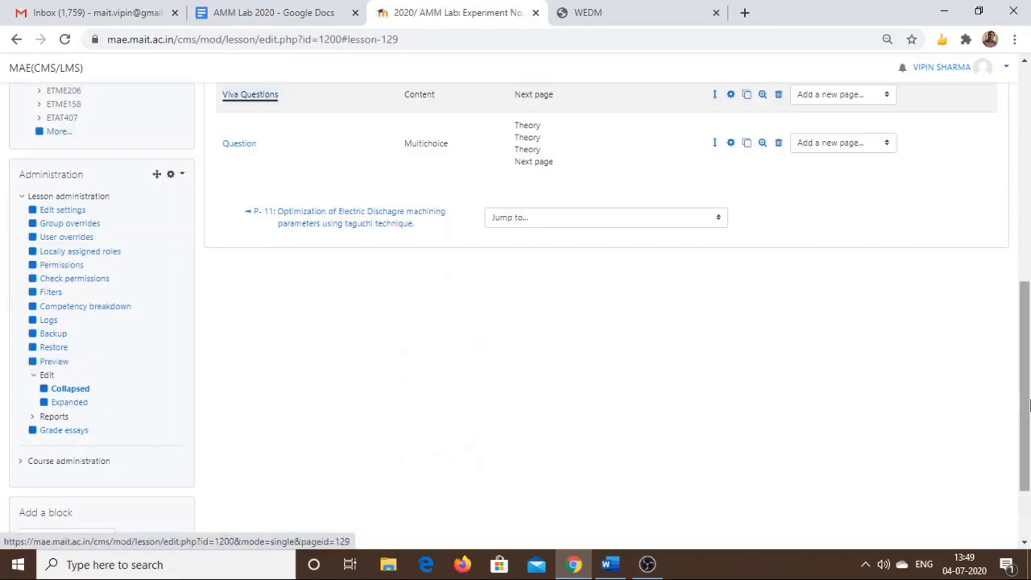
- Preview the Experiment No. 1 lesson and advance from the Aim and Objective page to the Theory page
left_click_drag(1026, 407, 1028, 258)
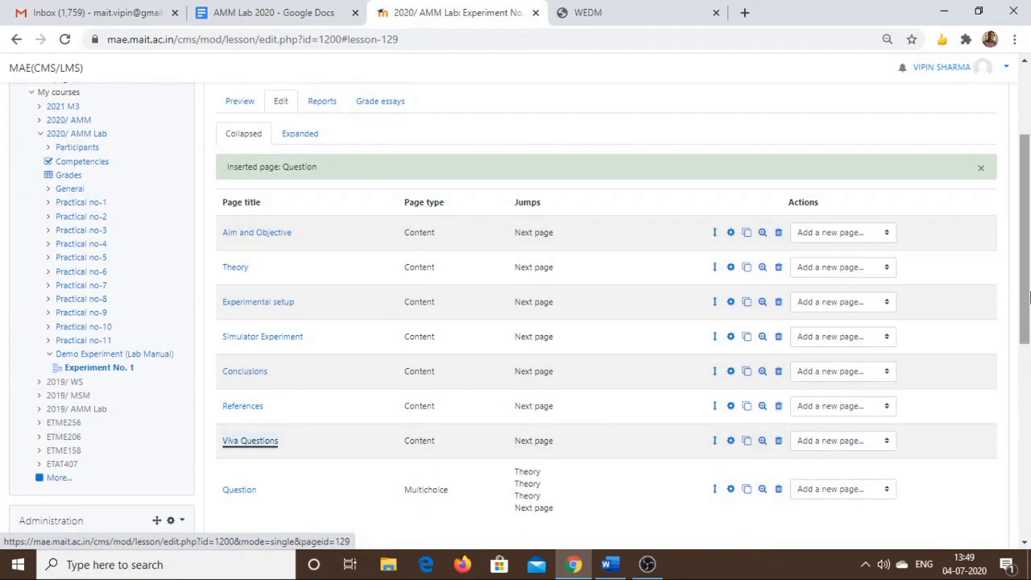
left_click_drag(1029, 300, 1029, 247)
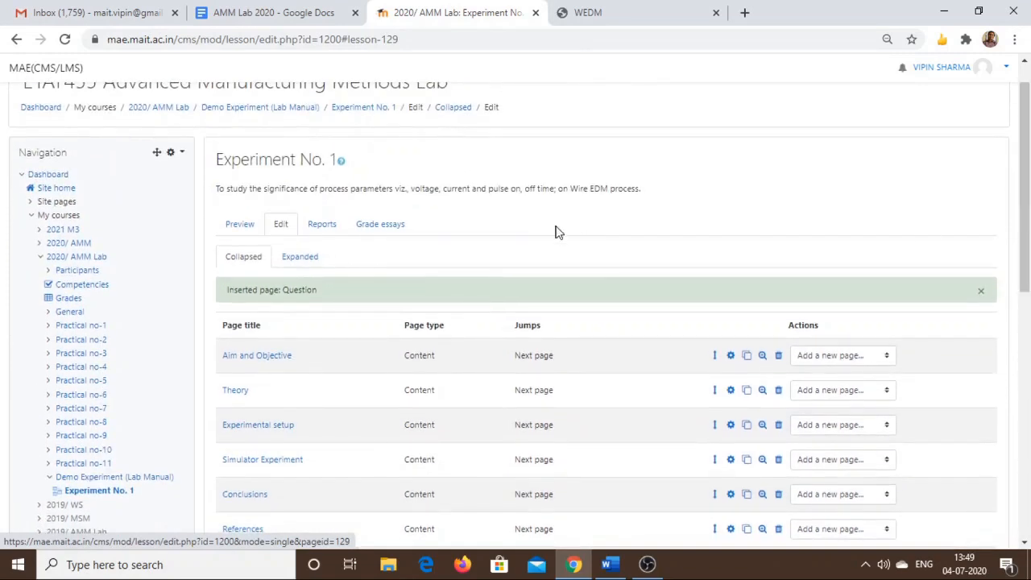
left_click(245, 228)
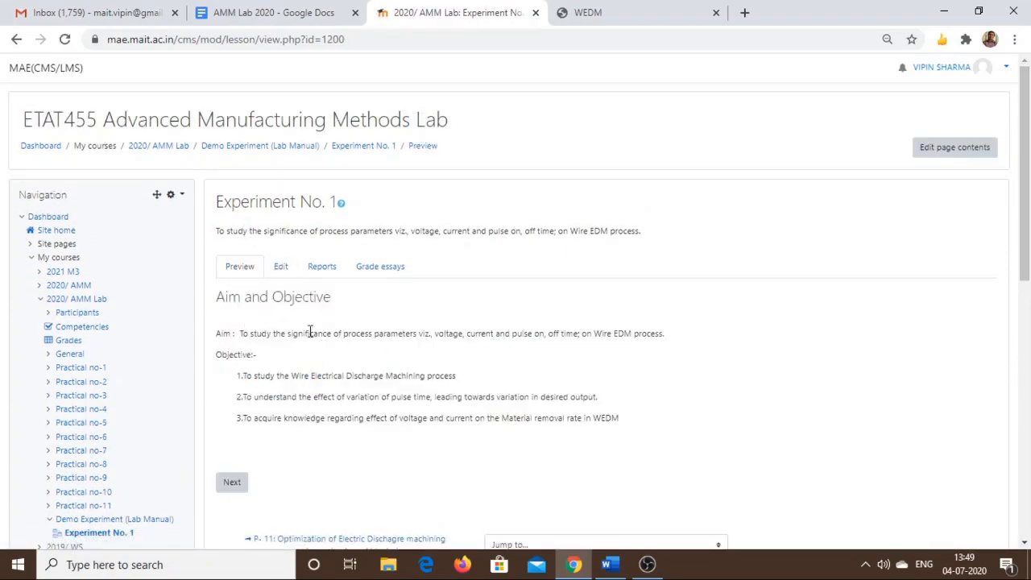
left_click(232, 485)
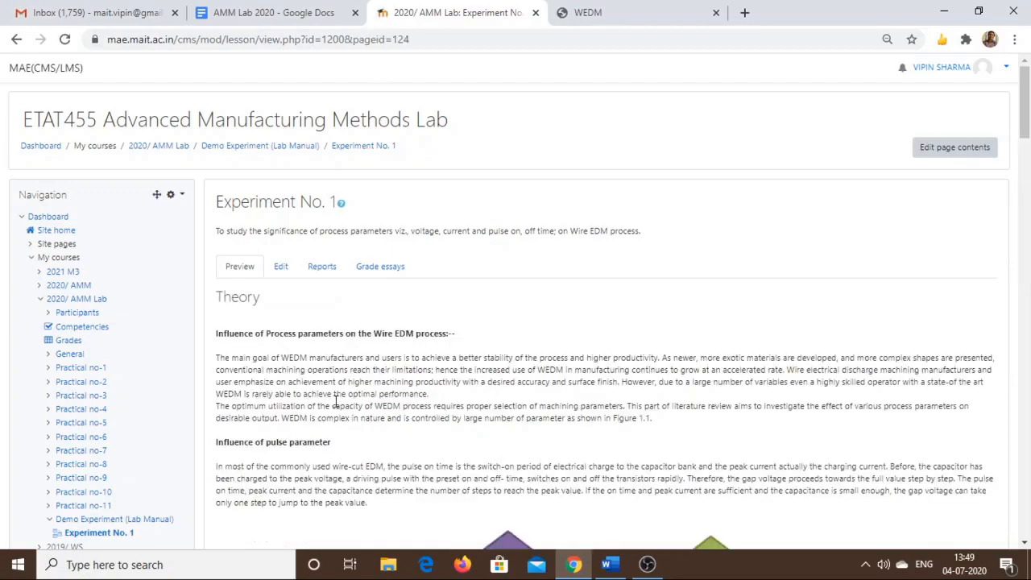
- Advance the lesson preview from the Theory page through Experimental setup and Simulator Experiment to the Conclusions page
left_click_drag(1027, 123, 1015, 510)
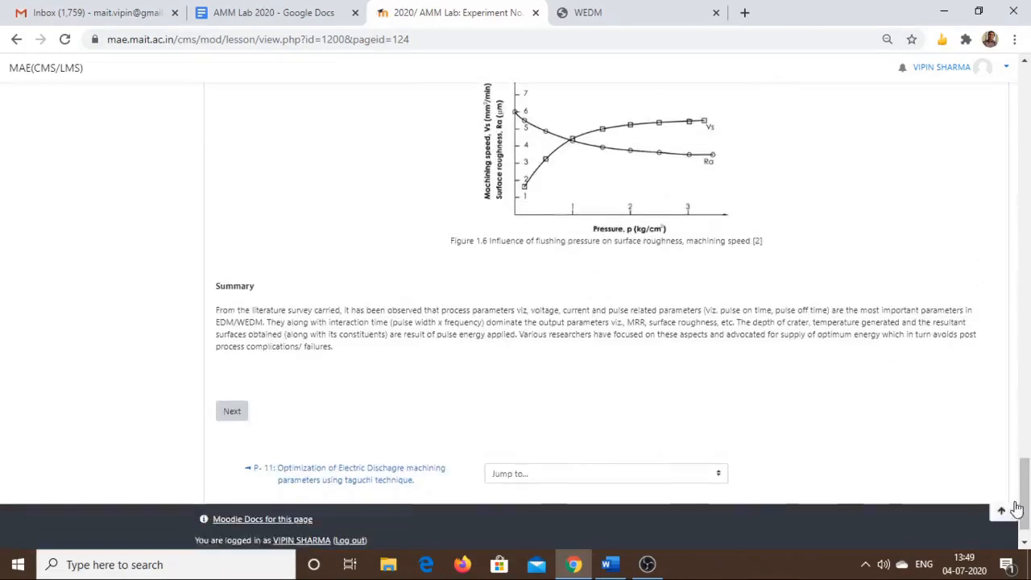
left_click(232, 411)
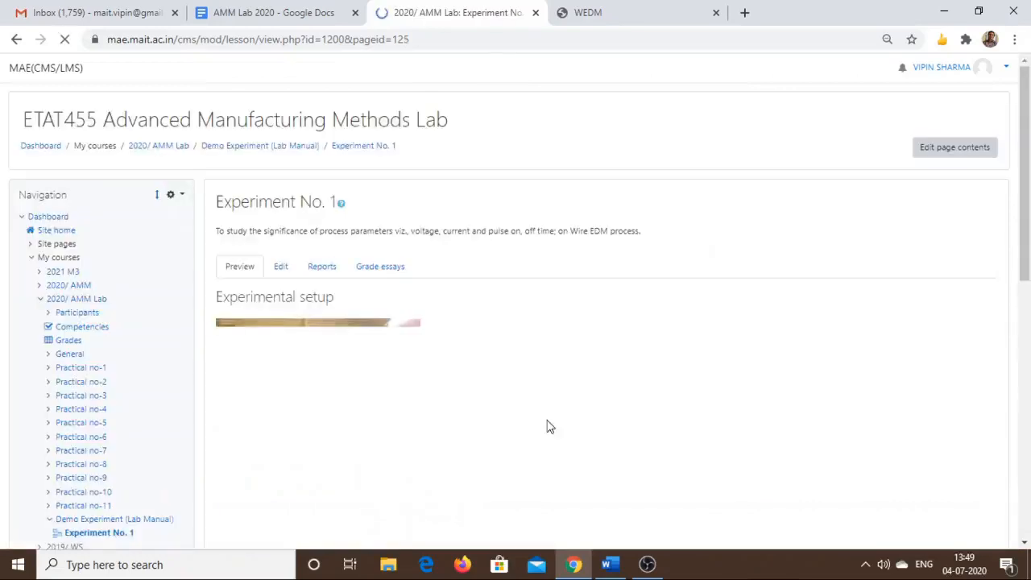
left_click_drag(1027, 153, 1026, 323)
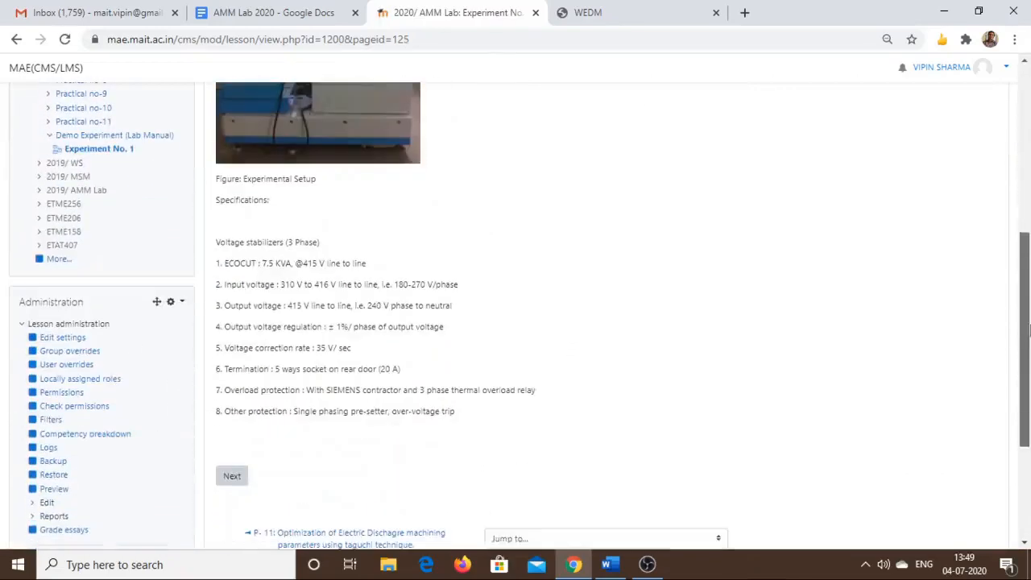
left_click(234, 477)
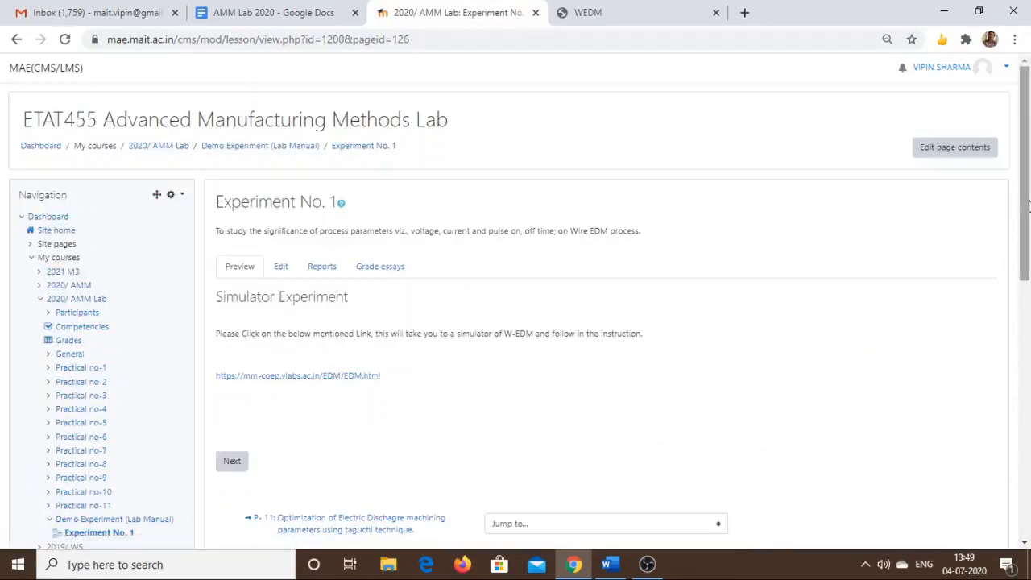
left_click_drag(1028, 207, 996, 232)
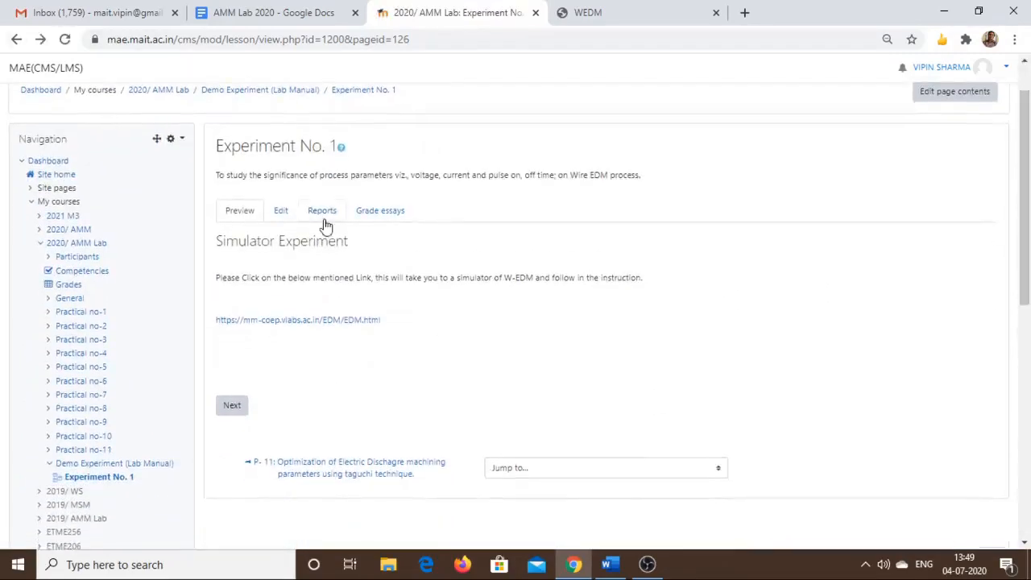
left_click(235, 406)
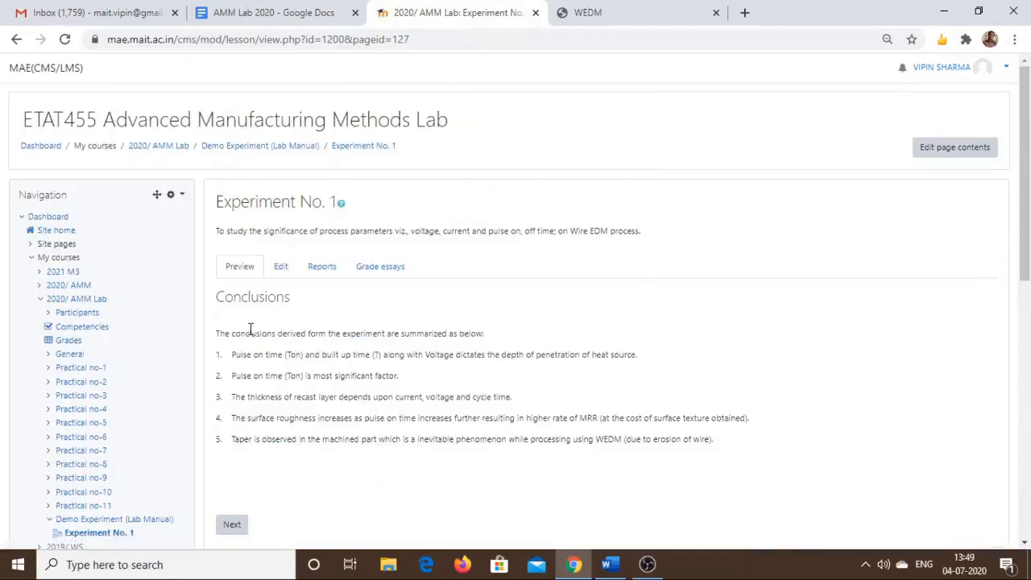
- Review the Conclusions and References pages in the preview and continue to the Viva Questions page
left_click_drag(215, 339, 728, 464)
left_click(522, 479)
left_click(239, 525)
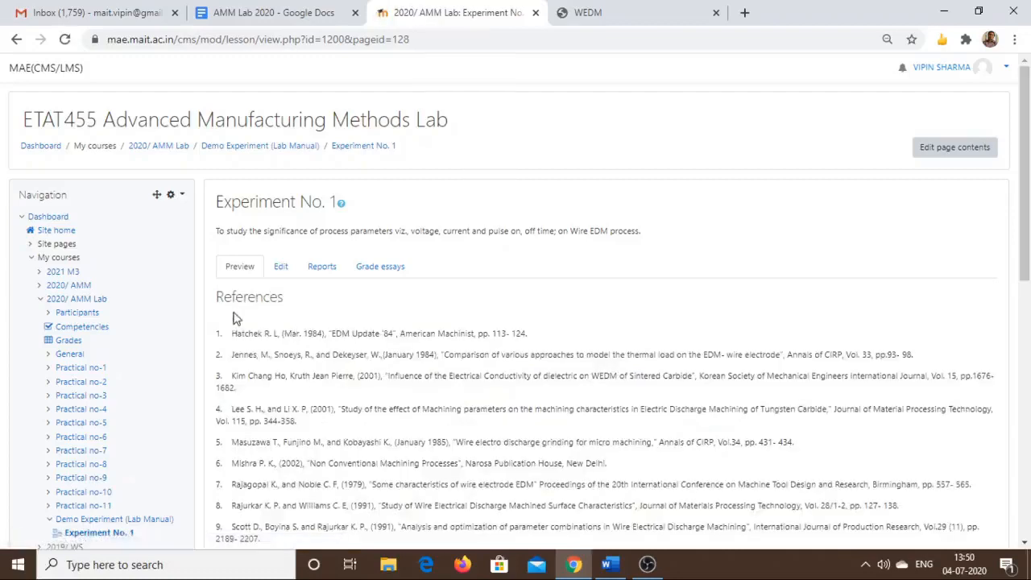
left_click_drag(1028, 144, 1028, 230)
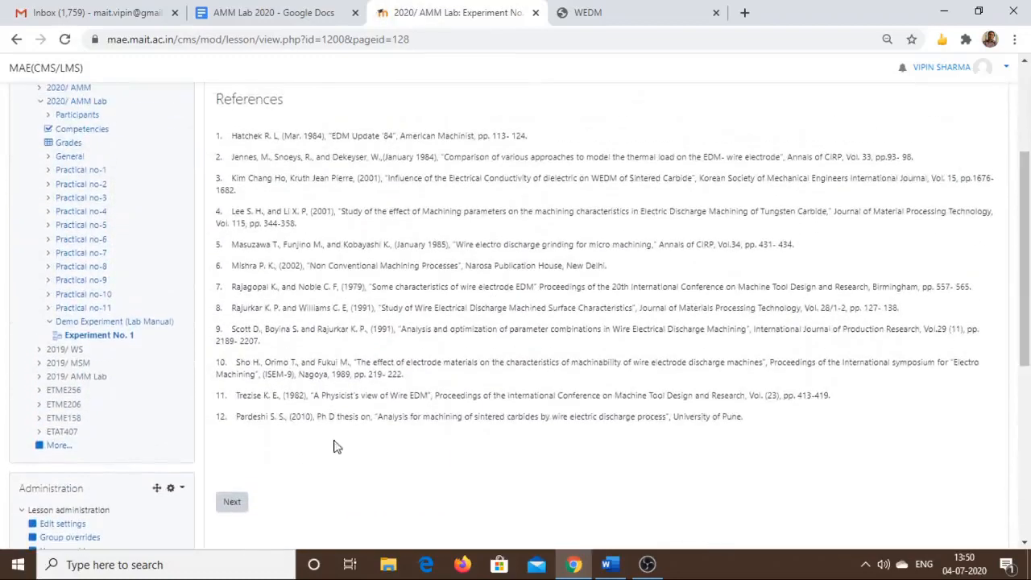
left_click(234, 502)
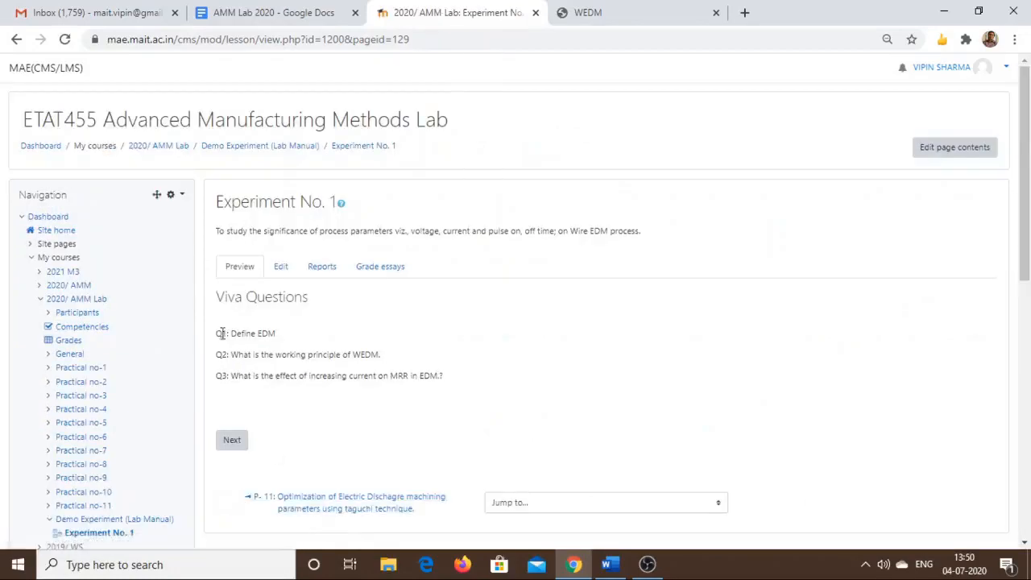
- Review the viva questions, continue to the multichoice question, and submit "Current" as the answer to test its jump
left_click_drag(219, 334, 490, 423)
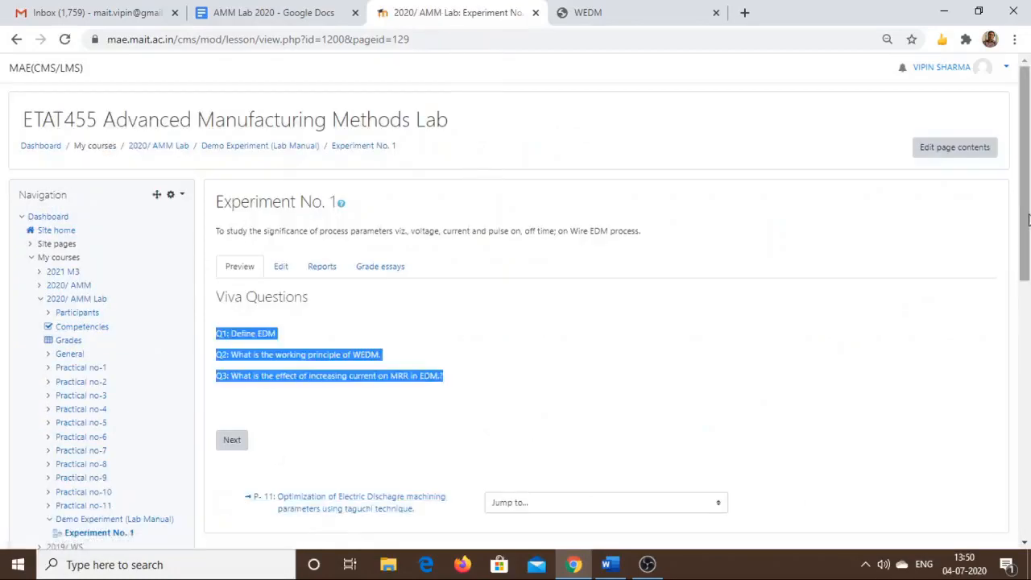
left_click_drag(1030, 226, 1029, 254)
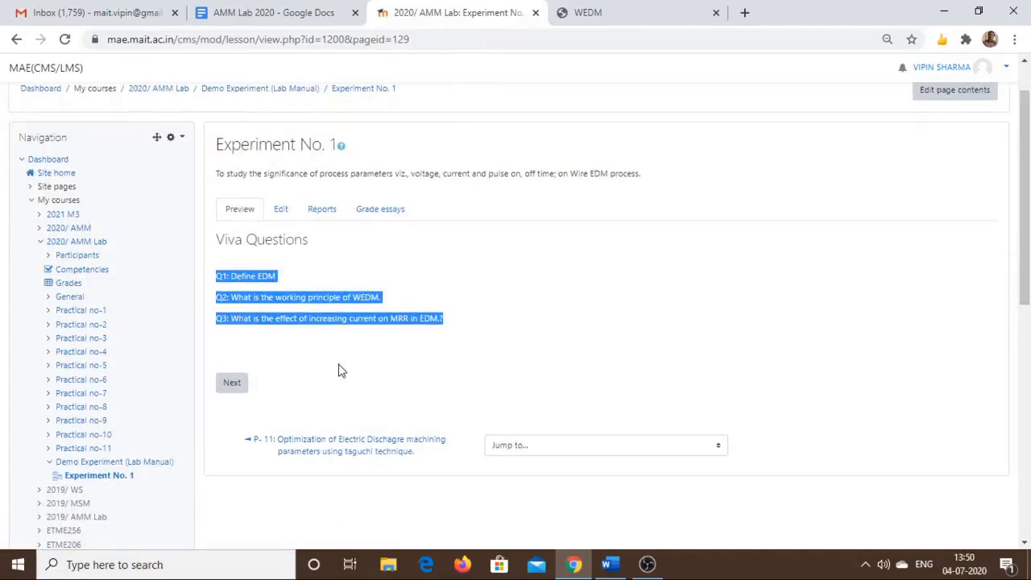
left_click(239, 387)
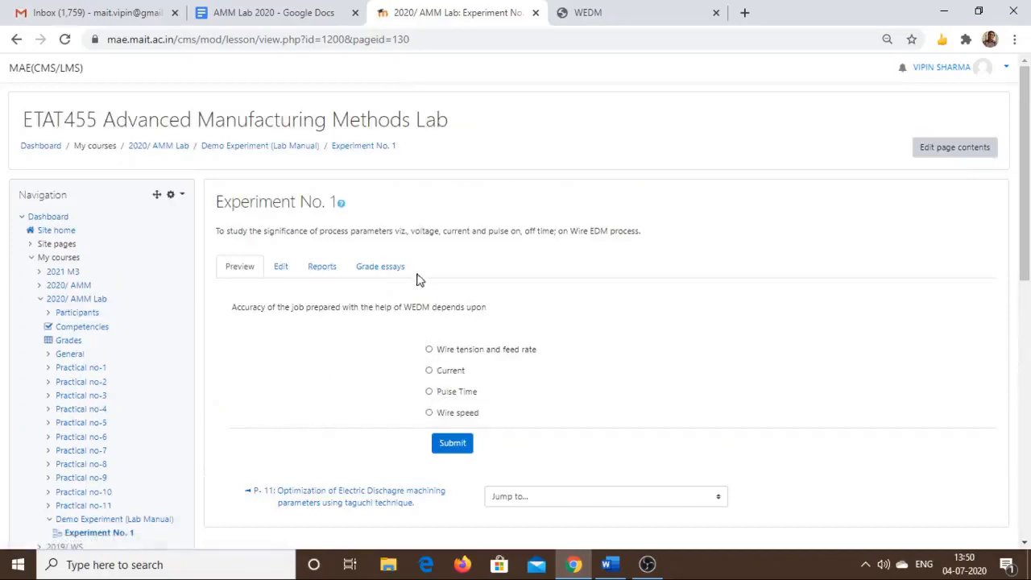
left_click(430, 371)
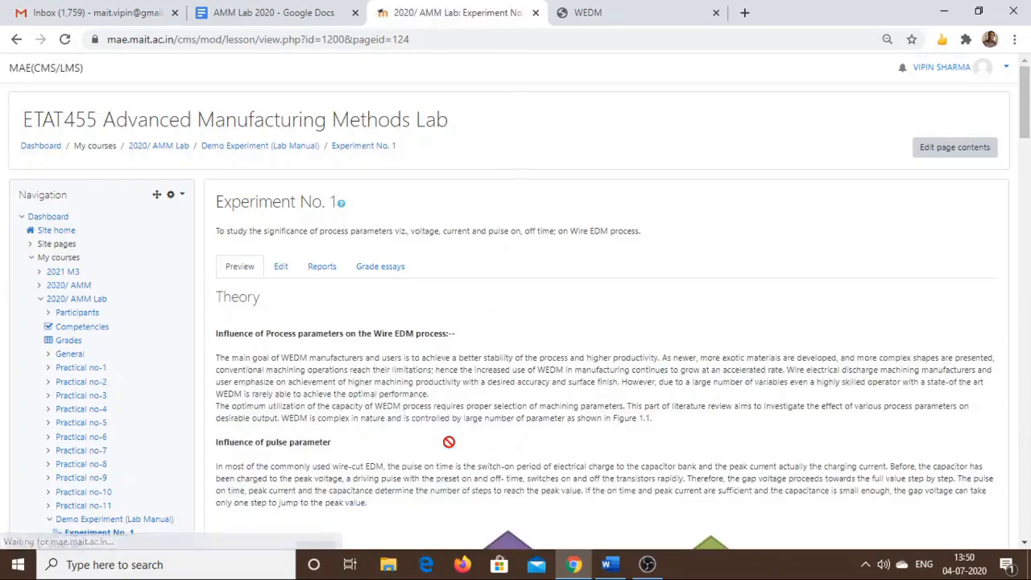
- Go through the preview again from the Theory page to the Conclusions page
left_click_drag(1024, 113, 1028, 500)
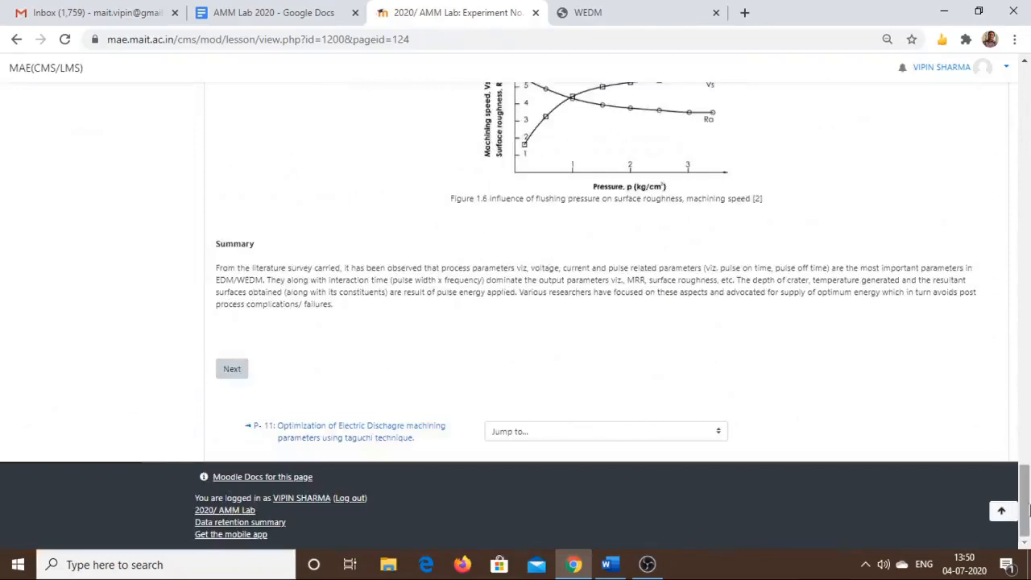
left_click(232, 369)
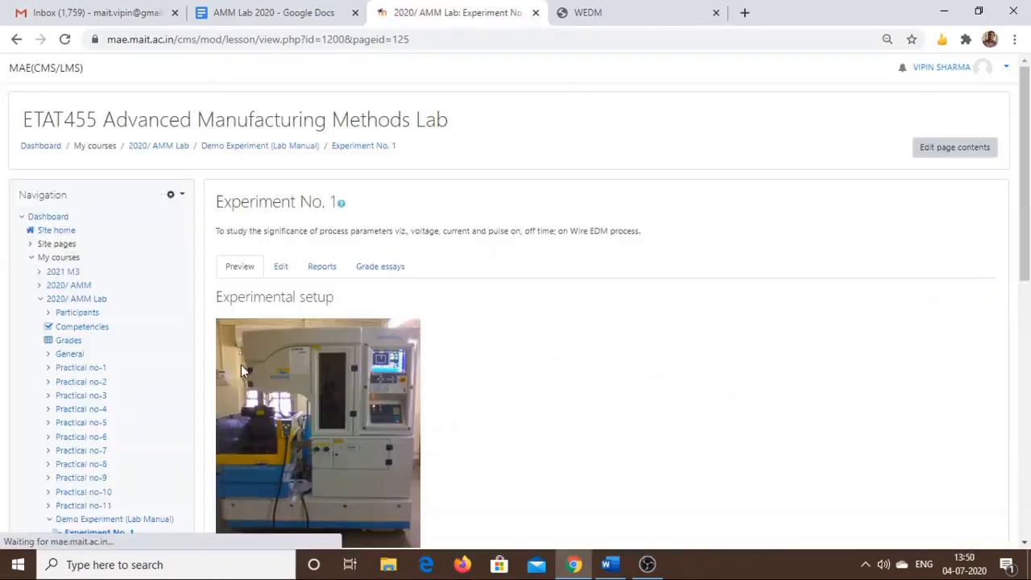
left_click_drag(1025, 131, 1027, 395)
left_click(232, 276)
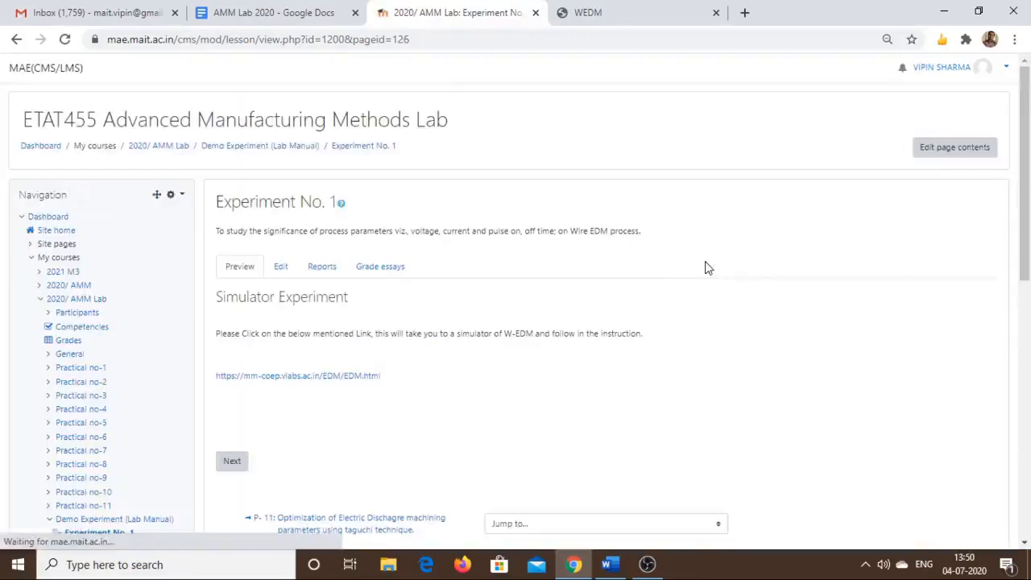
left_click_drag(1028, 146, 1028, 223)
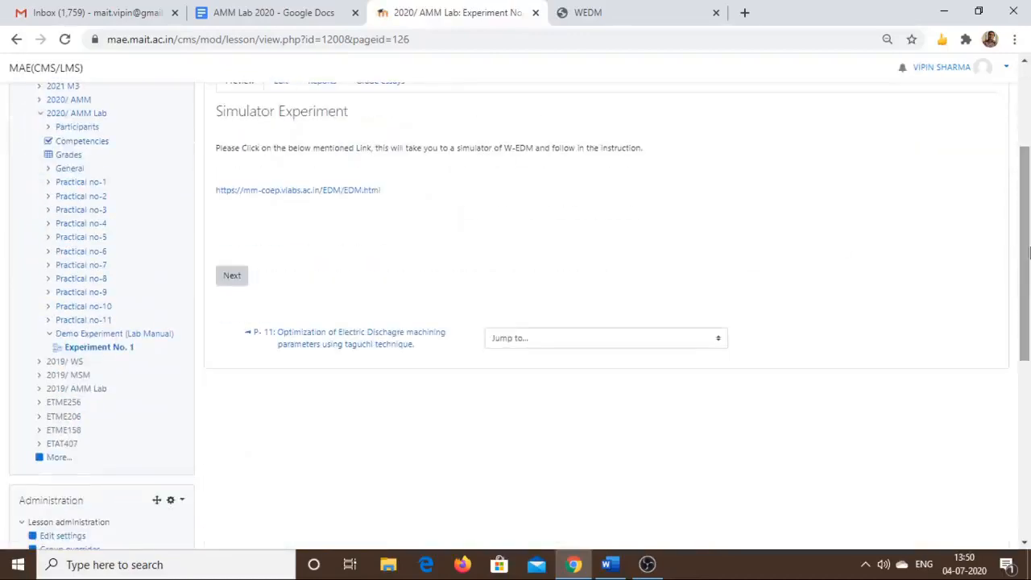
left_click(234, 275)
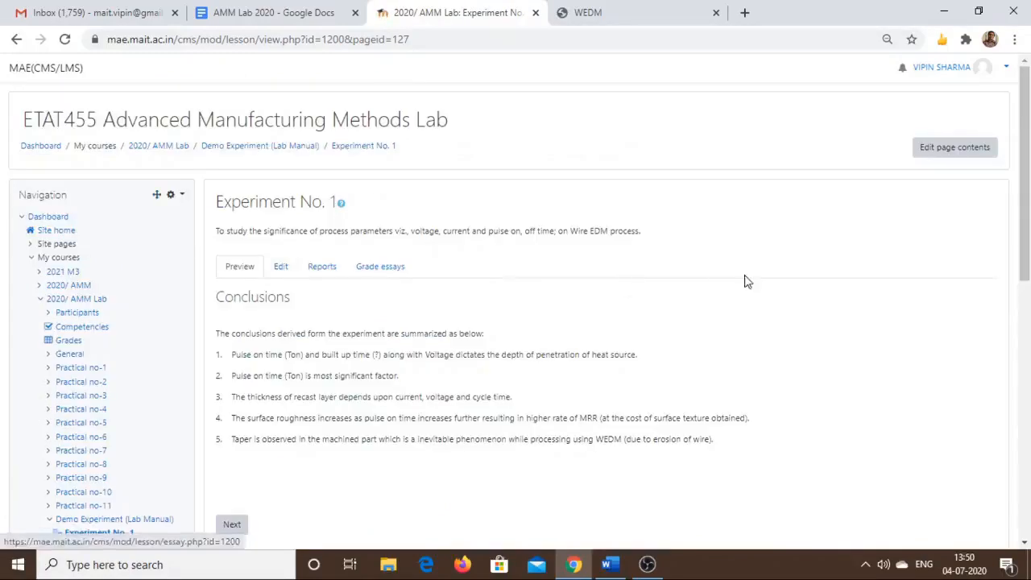
- Continue past Conclusions, References and Viva Questions to the multichoice question and submit "Wire tension and feed rate" as the answer
scroll(1028, 192, "down", 1)
left_click_drag(1029, 195, 1029, 229)
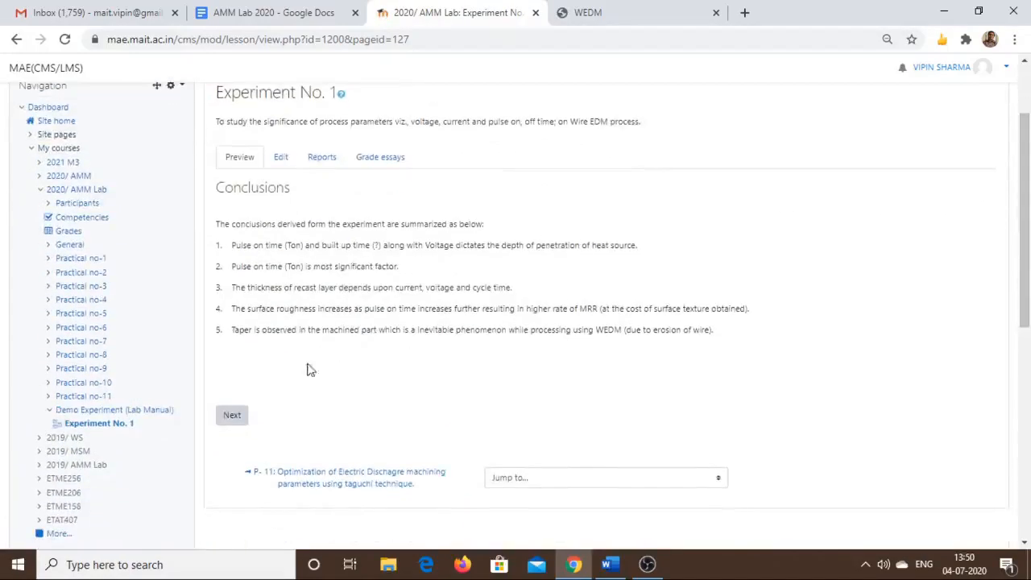
left_click(248, 415)
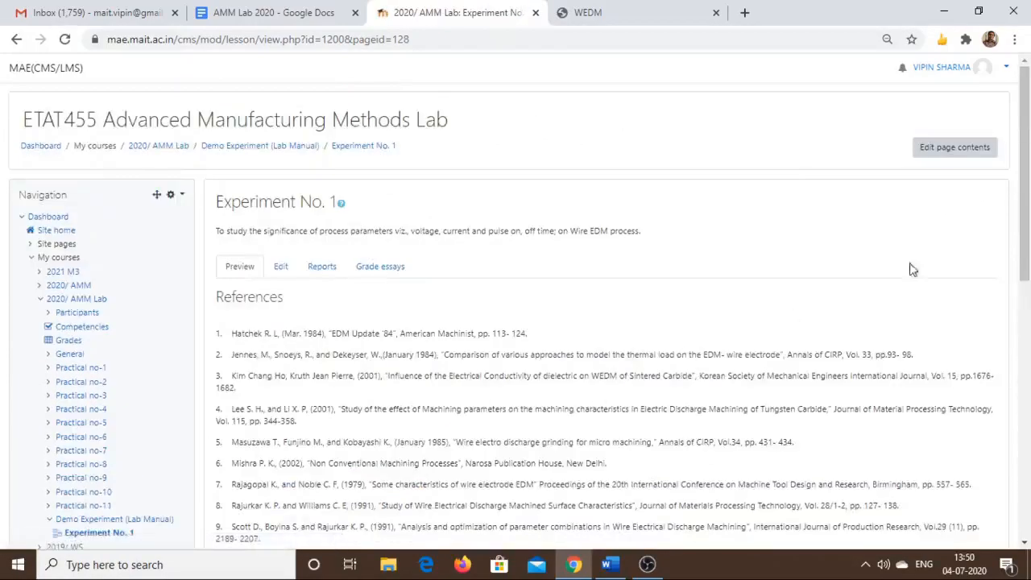
scroll(1028, 168, "down", 3)
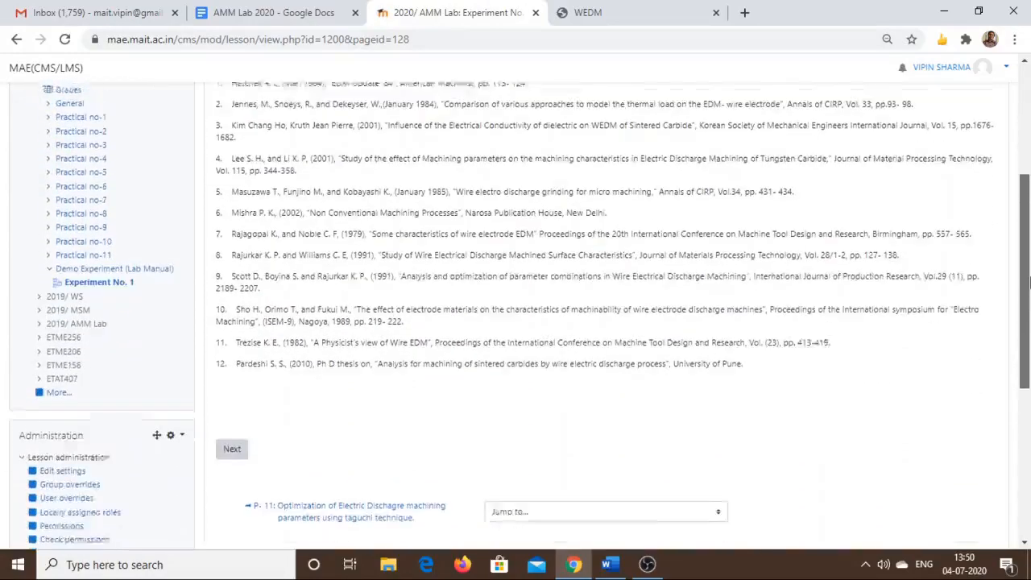
left_click(216, 440)
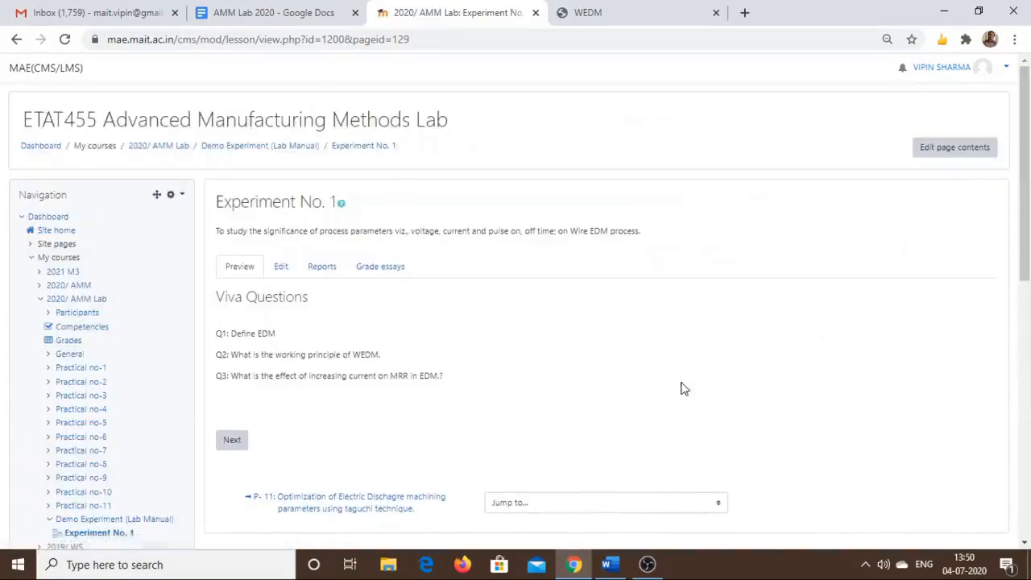
left_click(231, 440)
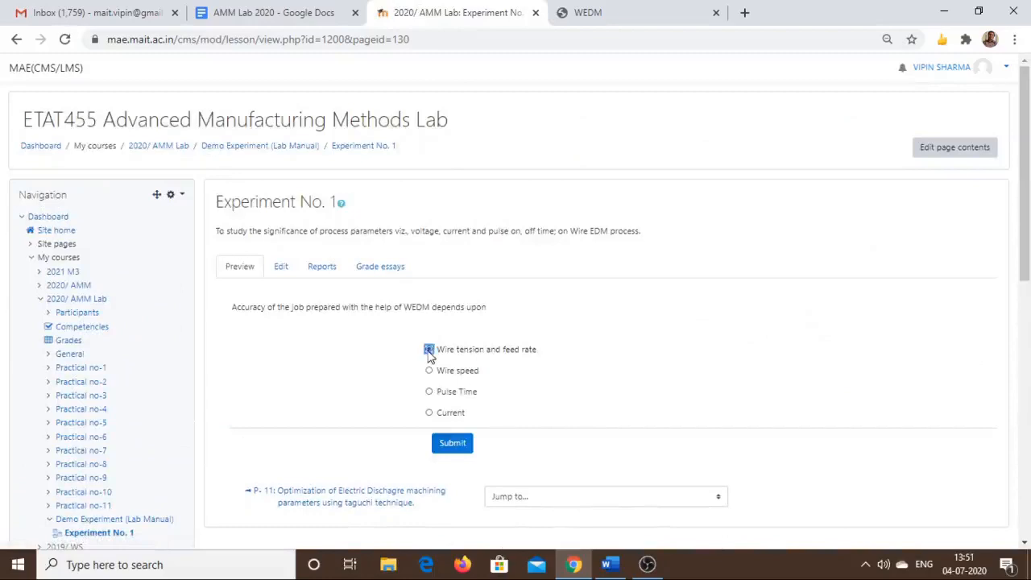
left_click(453, 445)
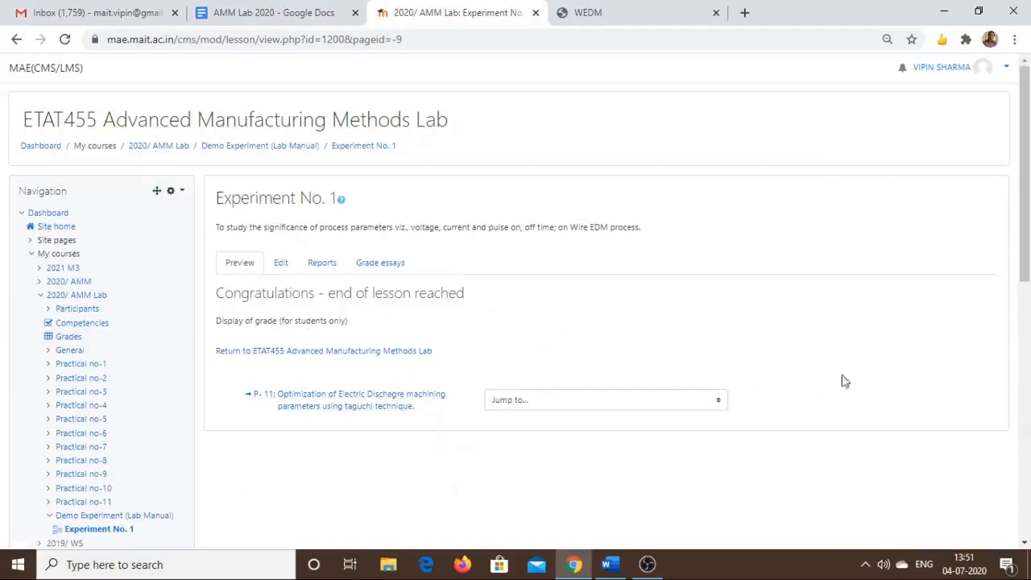
- Add a content page after the Question page, titled "Experiment no. 2" with the contents "To find out MRR in EDM"
left_click(282, 263)
scroll(935, 323, "down", 4)
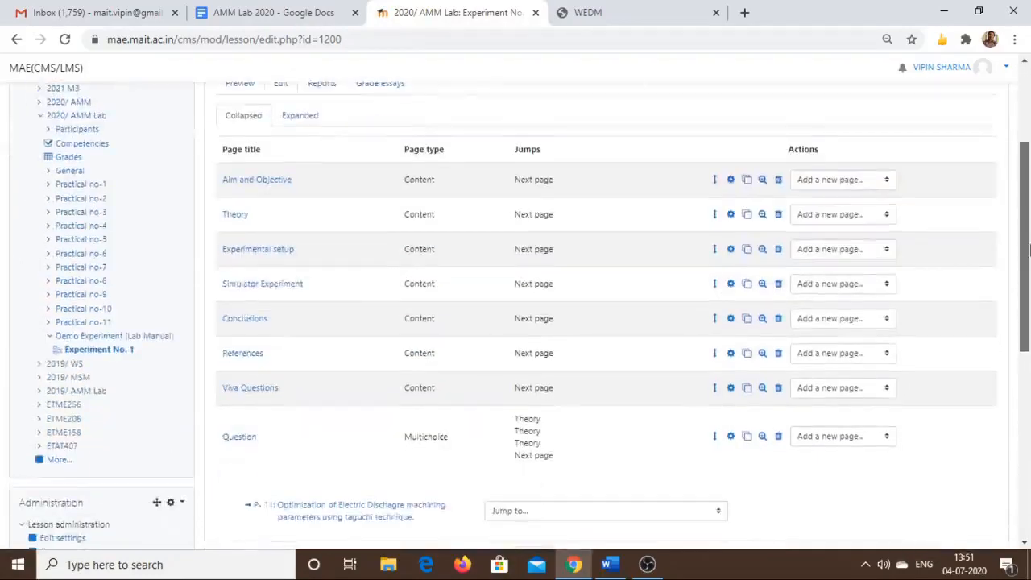
left_click(886, 311)
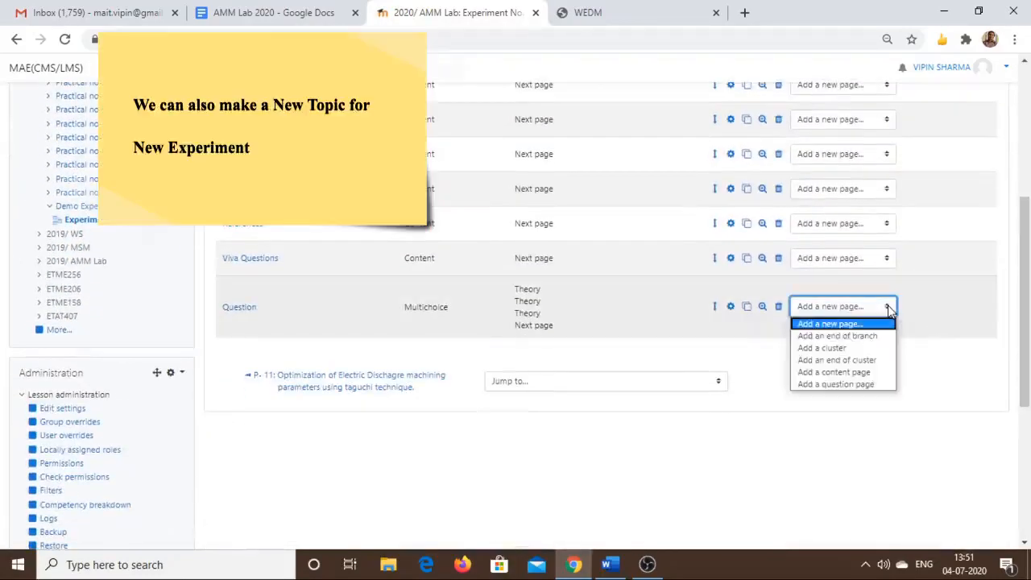
left_click(854, 372)
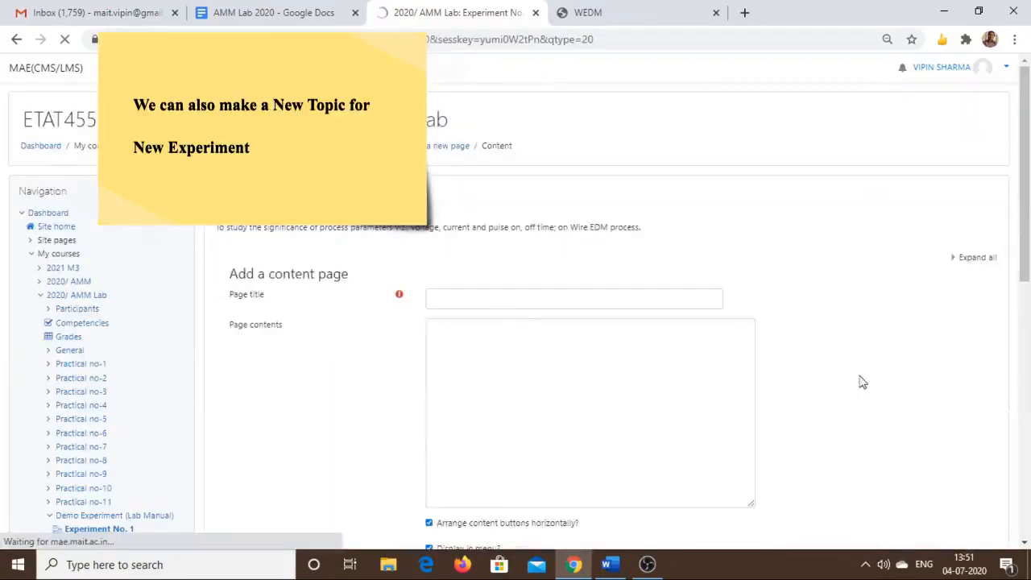
left_click(494, 304)
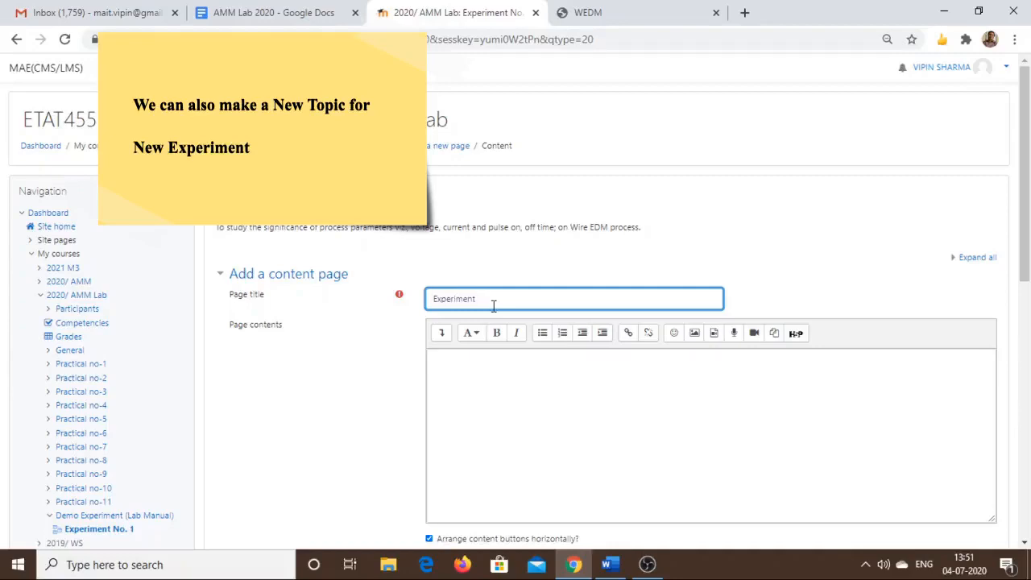
type("Experiment no. 2")
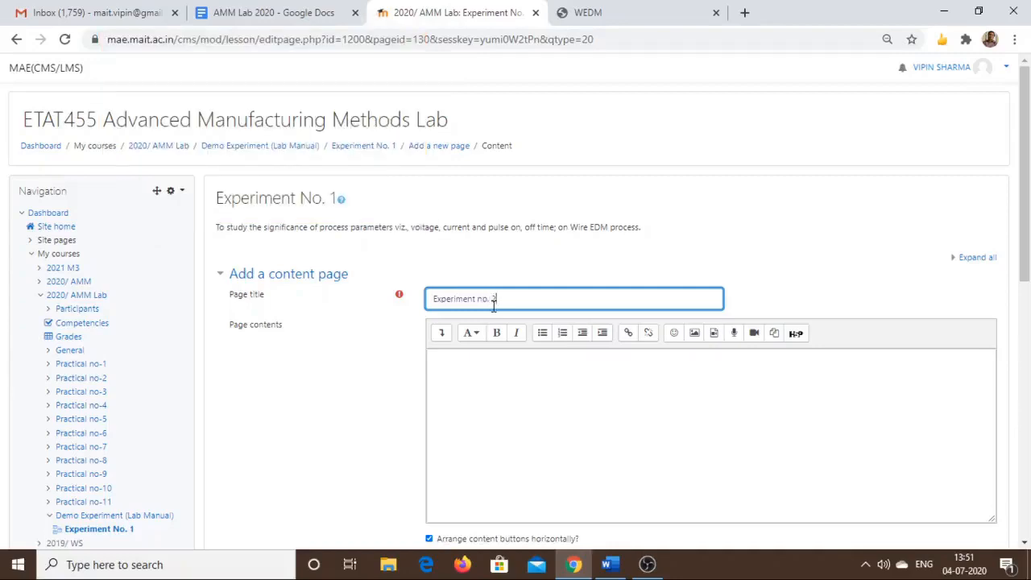
left_click(489, 374)
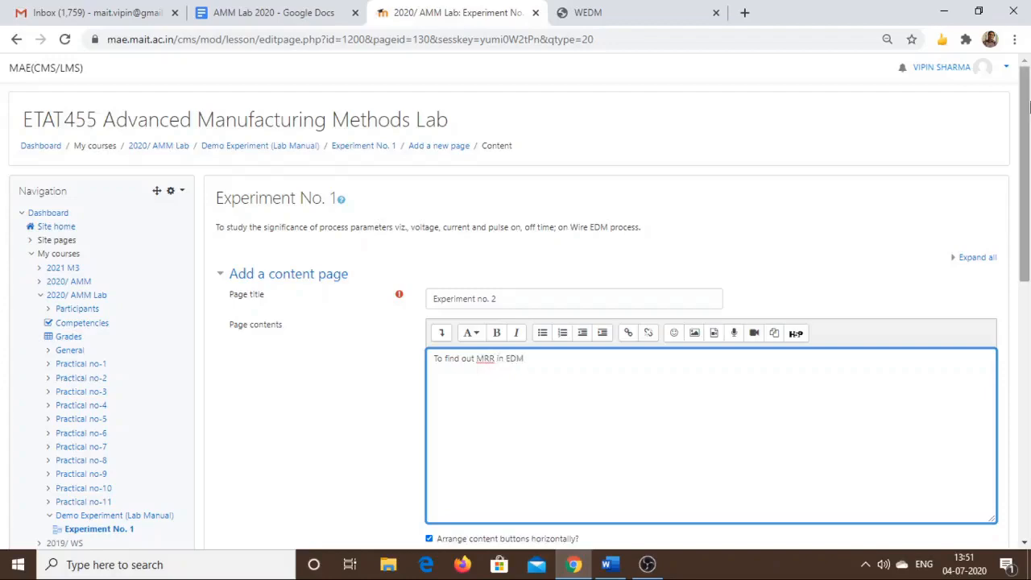
- Set the Content 1 description to "Next" with a jump to Next page, and save the content page
scroll(489, 374, "down", 3)
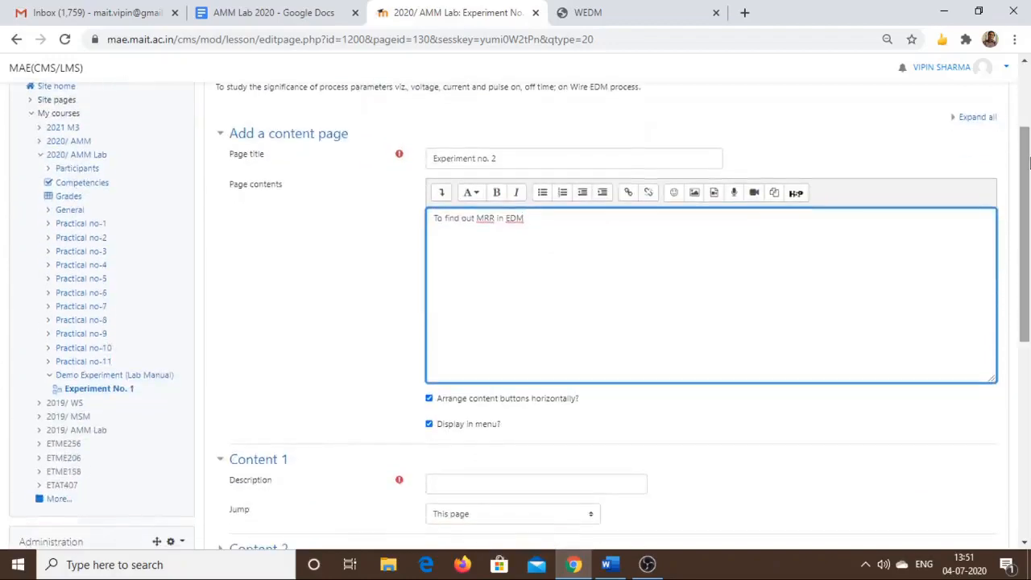
left_click(480, 485)
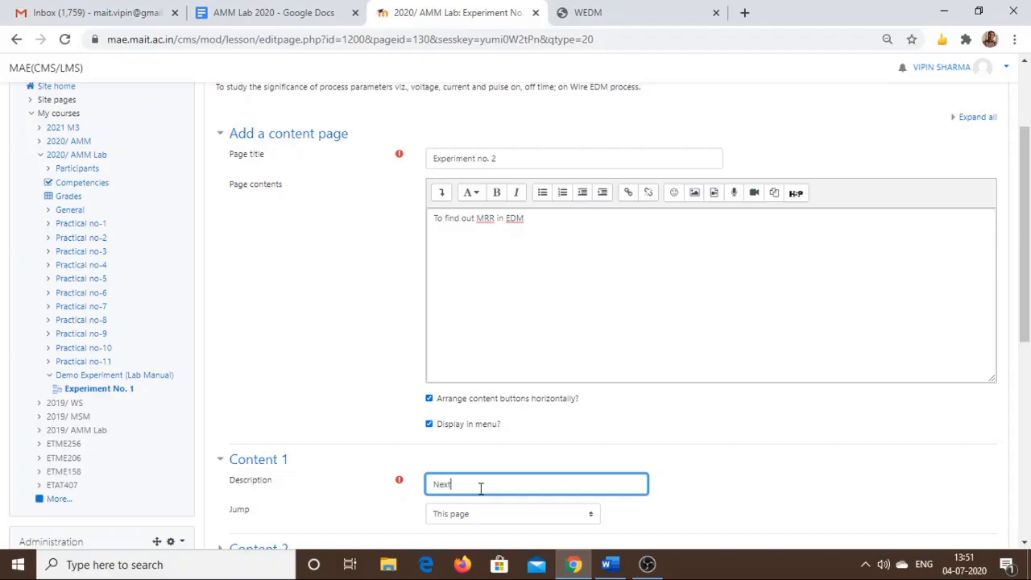
left_click(569, 518)
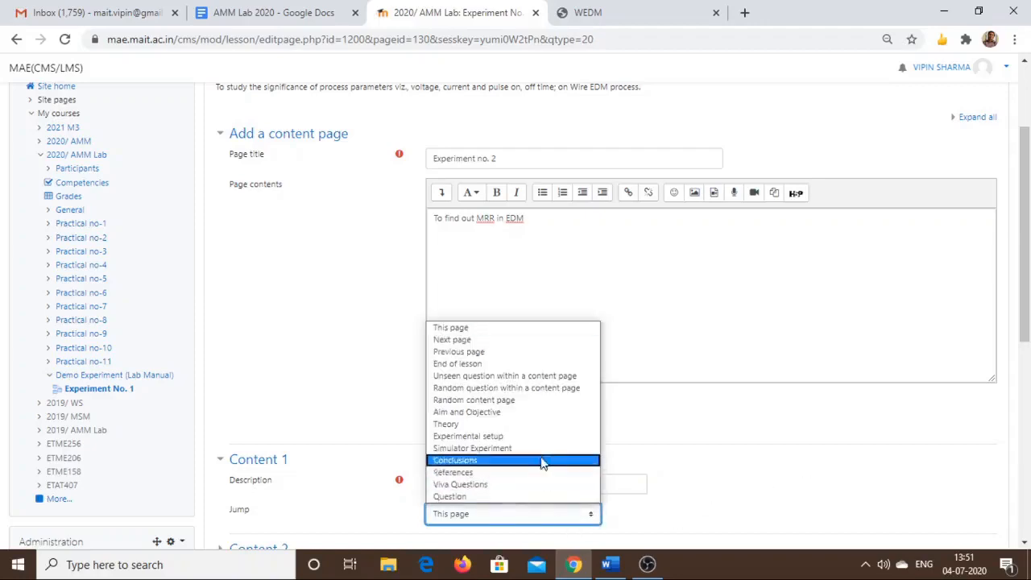
left_click(522, 340)
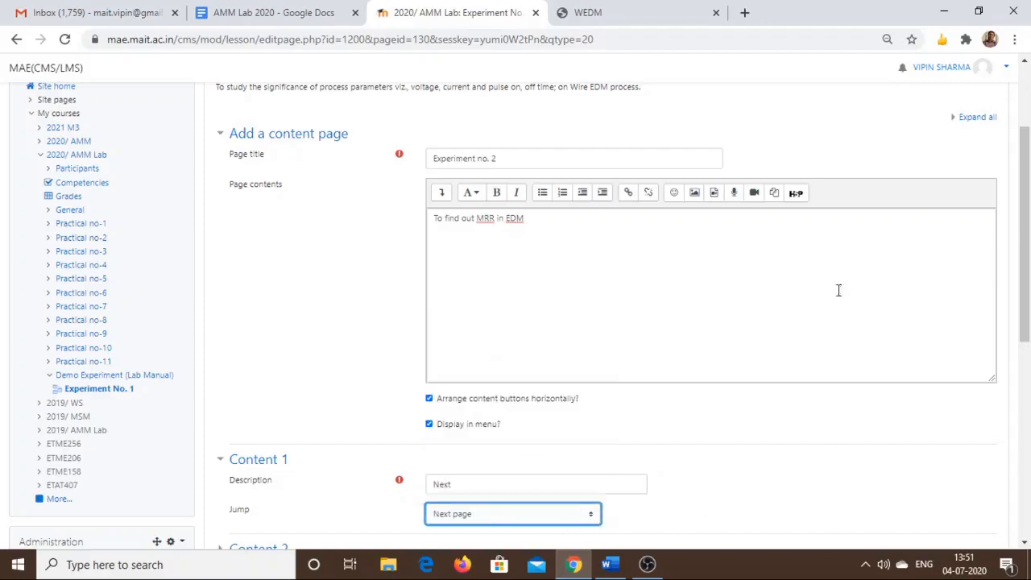
left_click_drag(1026, 249, 1027, 405)
left_click(446, 313)
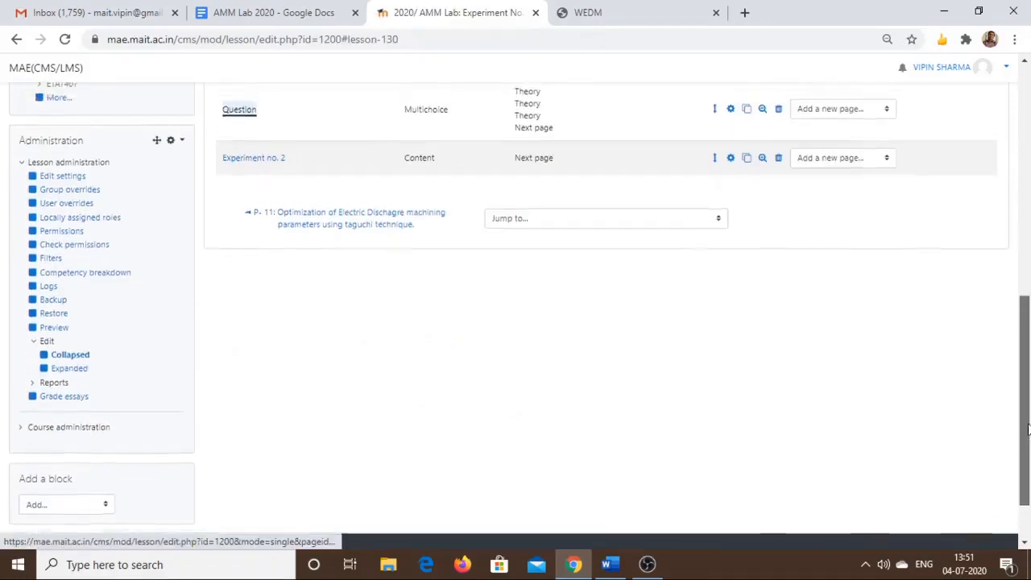
- Change the Question page's Answer 4 ("Wire tension and feed rate") to jump to Experiment no. 2, and save the page
scroll(908, 299, "up", 2)
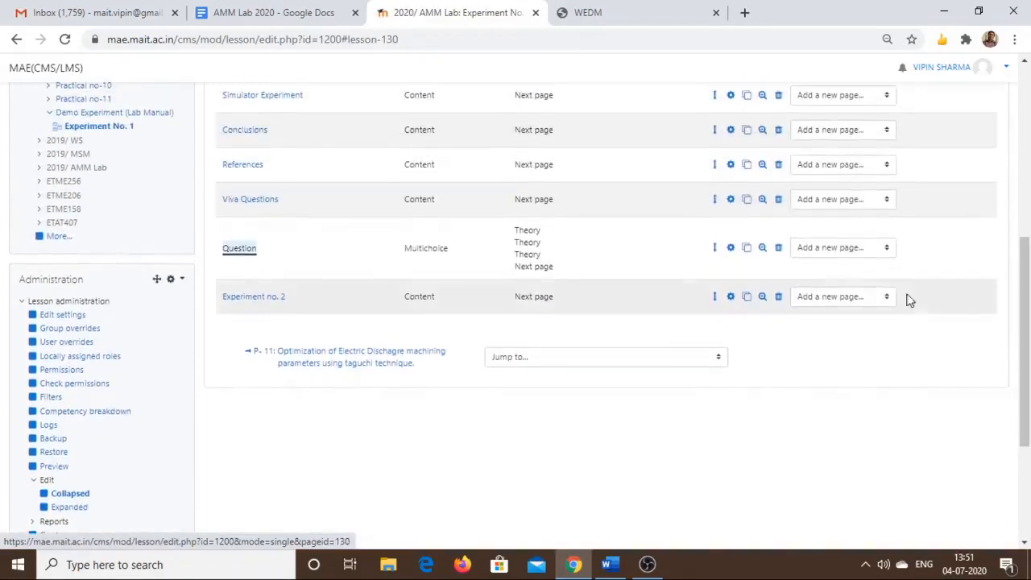
left_click(730, 249)
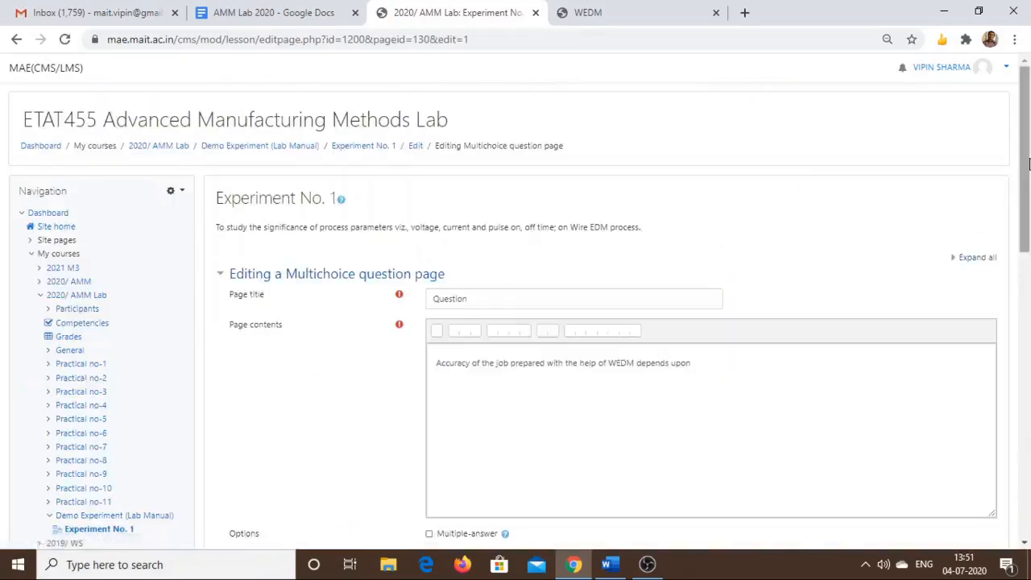
left_click_drag(1025, 201, 1029, 465)
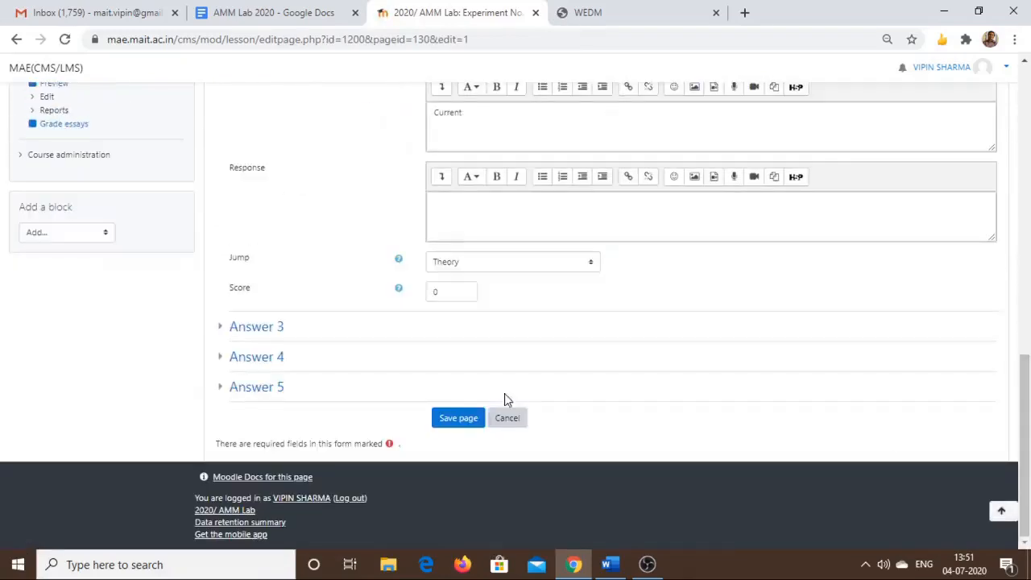
left_click(265, 358)
left_click_drag(1025, 385, 1028, 463)
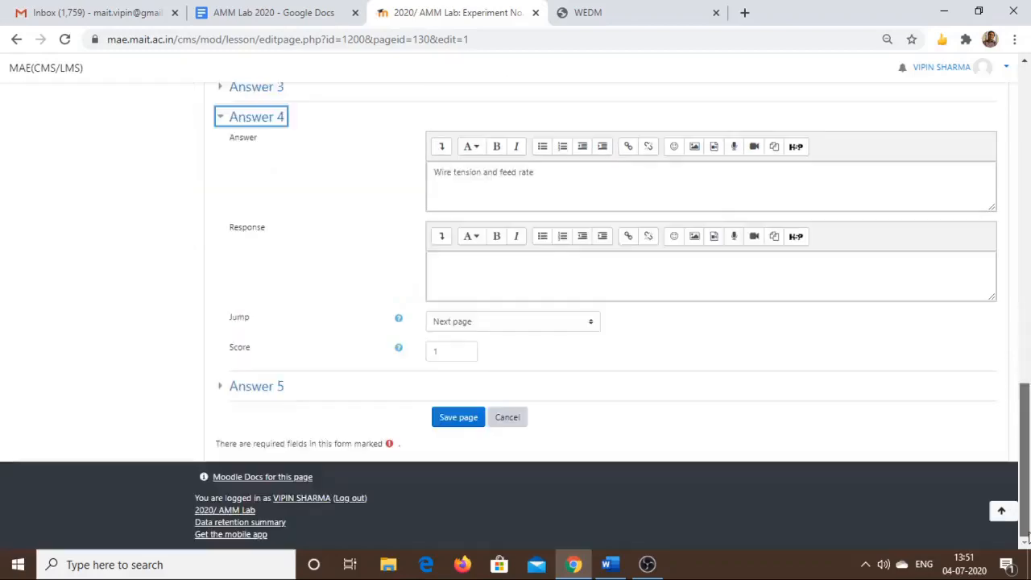
left_click(588, 321)
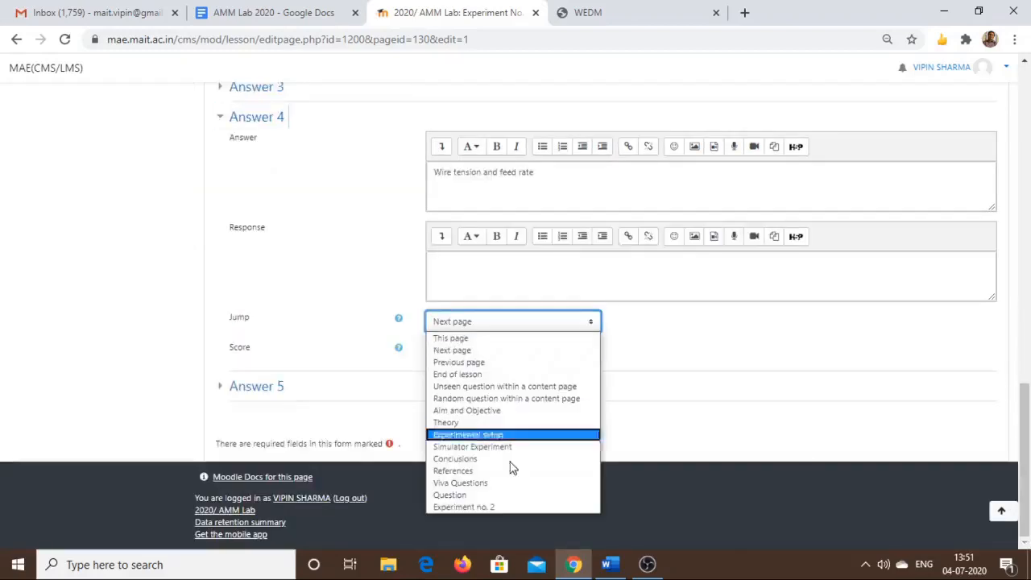
left_click(509, 508)
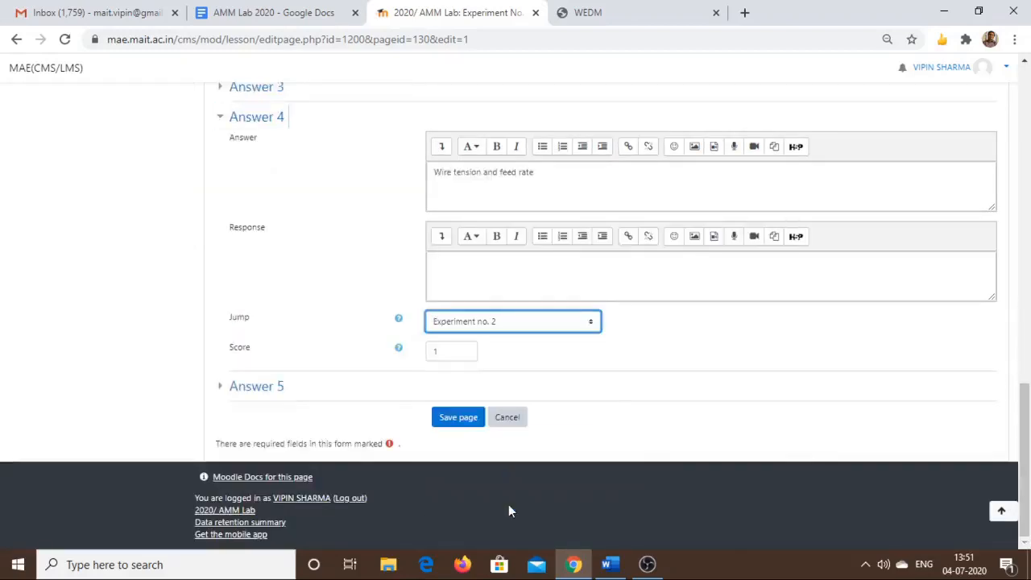
left_click(462, 419)
- Preview the lesson from the last page seen, submit "Wire tension and feed rate" as the answer, and check the page it leads to
left_click_drag(1024, 387, 1027, 190)
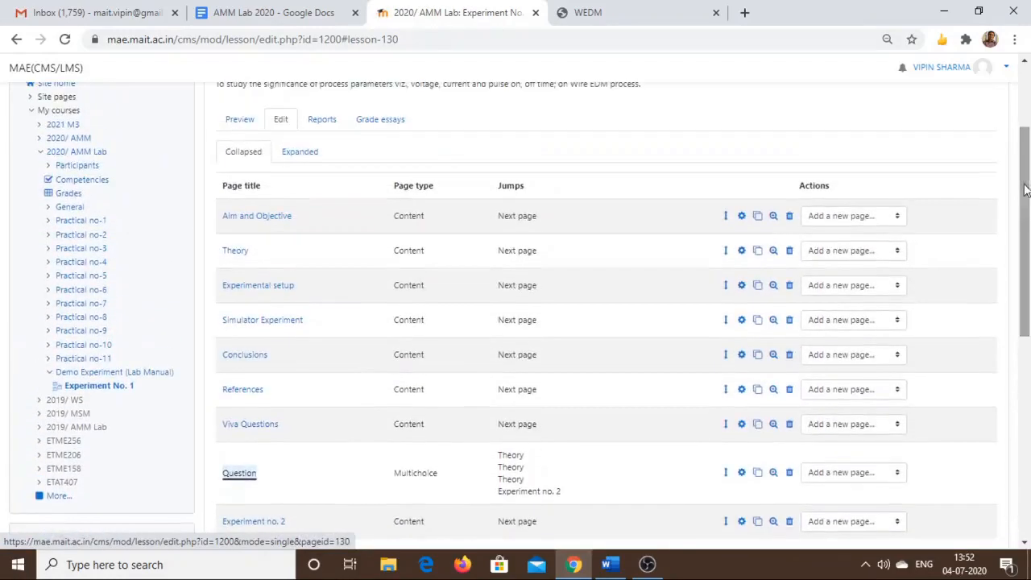
left_click(240, 120)
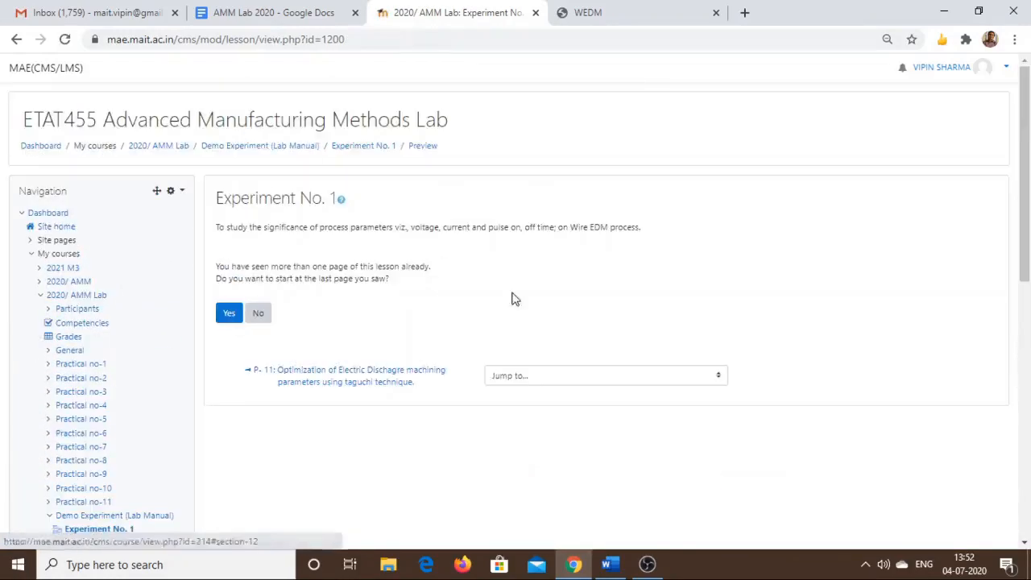
left_click(230, 314)
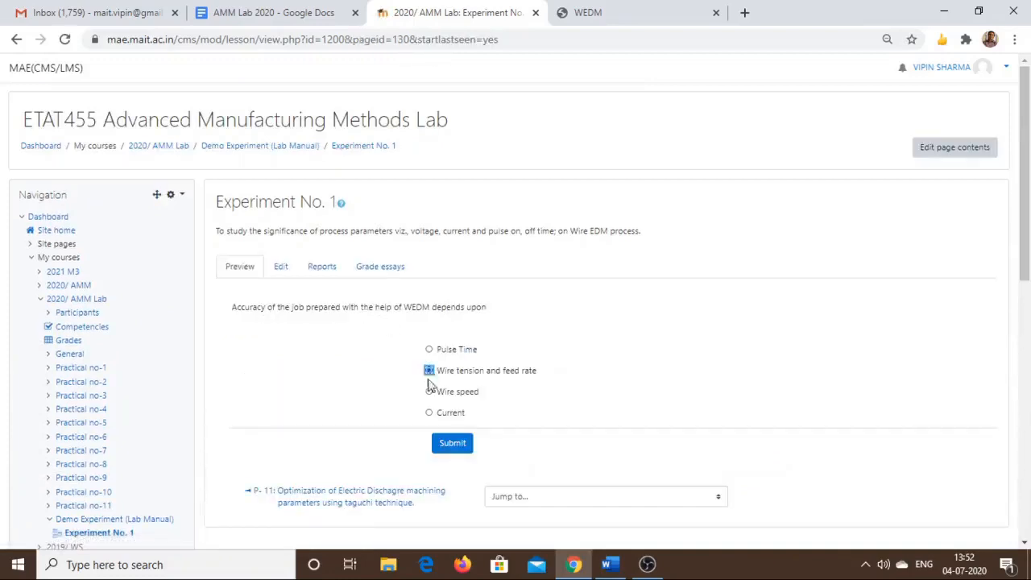
left_click(453, 445)
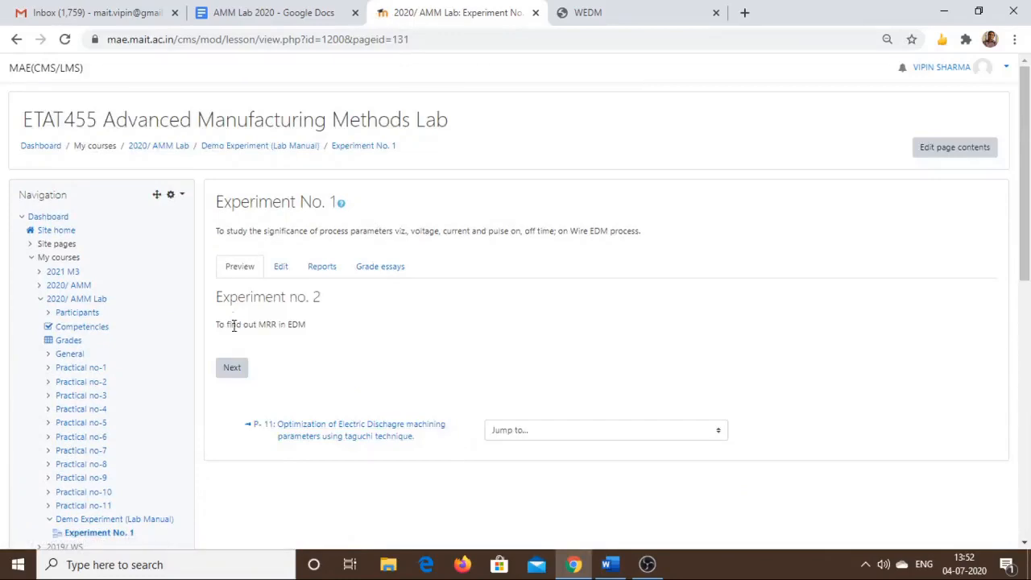
left_click_drag(218, 301, 329, 311)
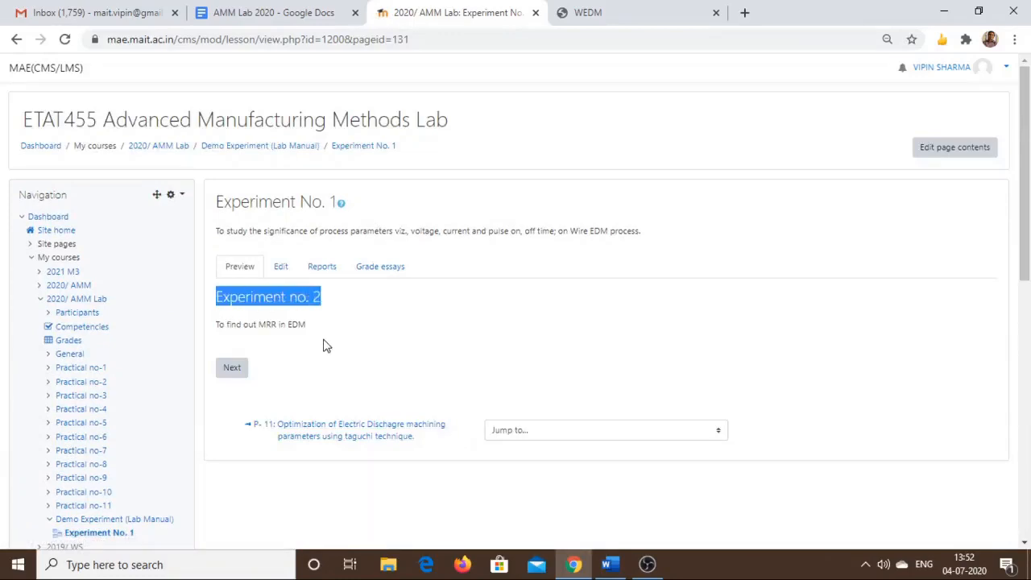
- Return to editing the lesson and review the collapsed list of pages with their types and jumps
left_click(282, 268)
left_click_drag(1027, 129, 1027, 182)
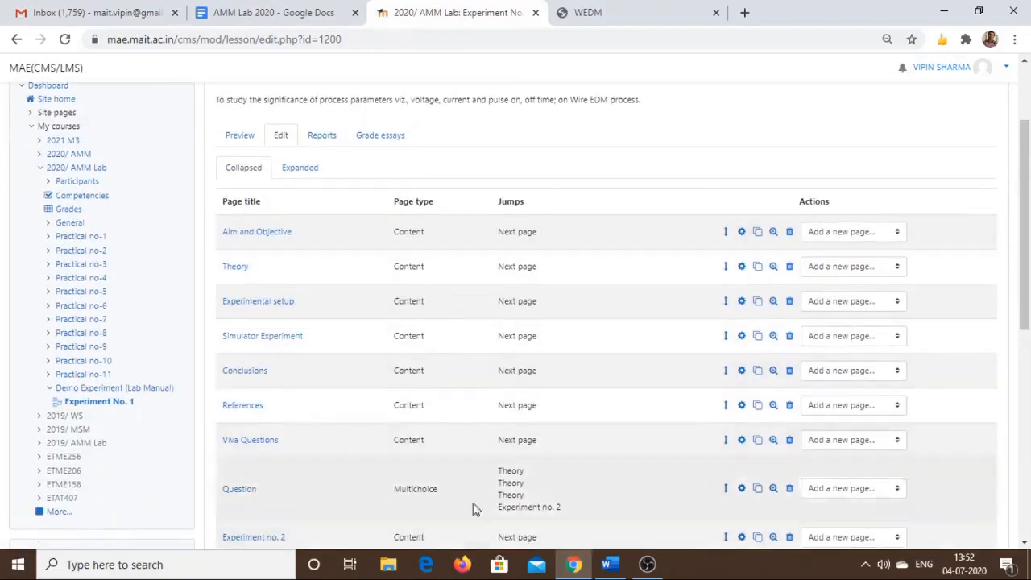
scroll(1029, 250, "down", 3)
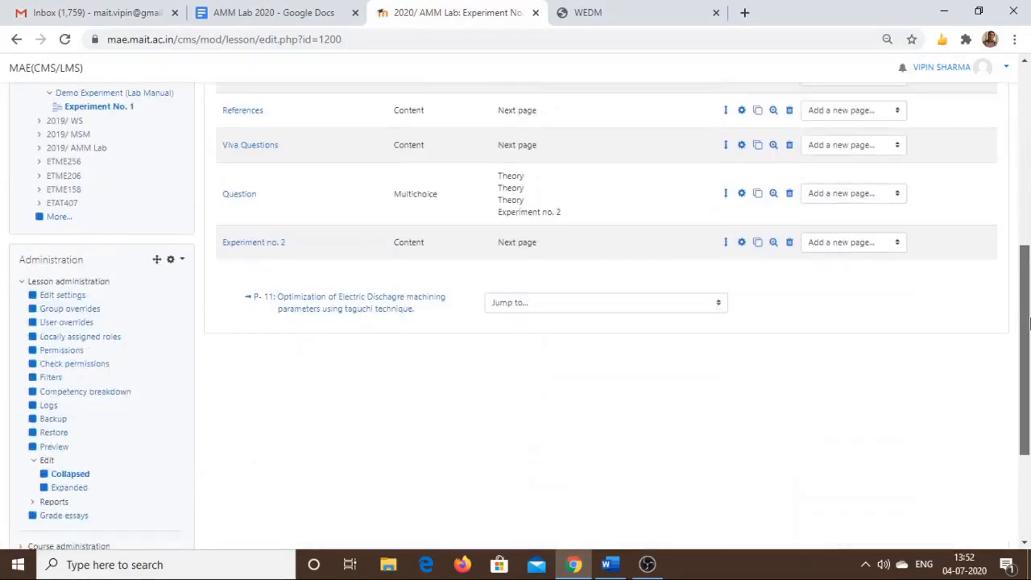
scroll(1029, 250, "up", 2)
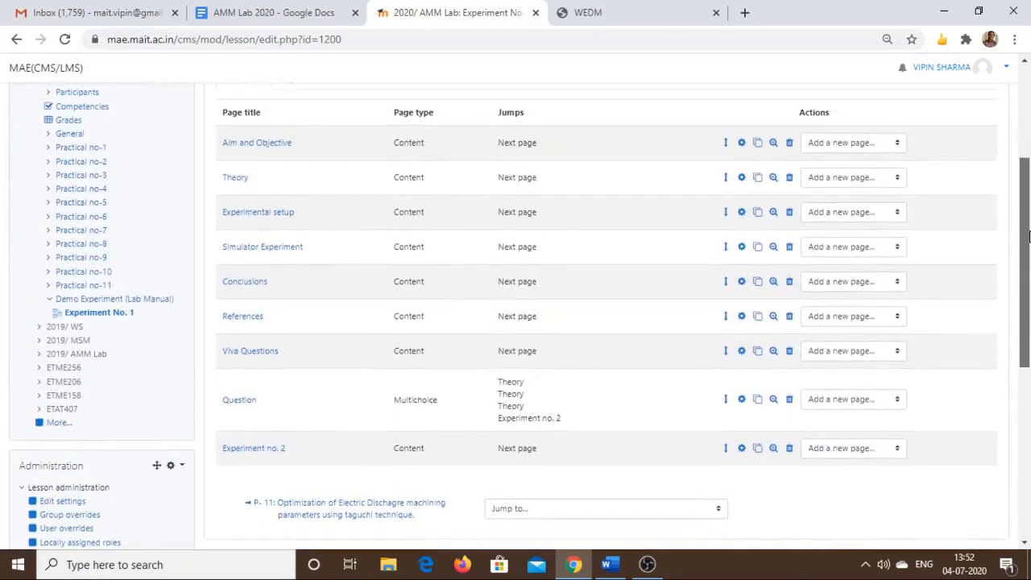